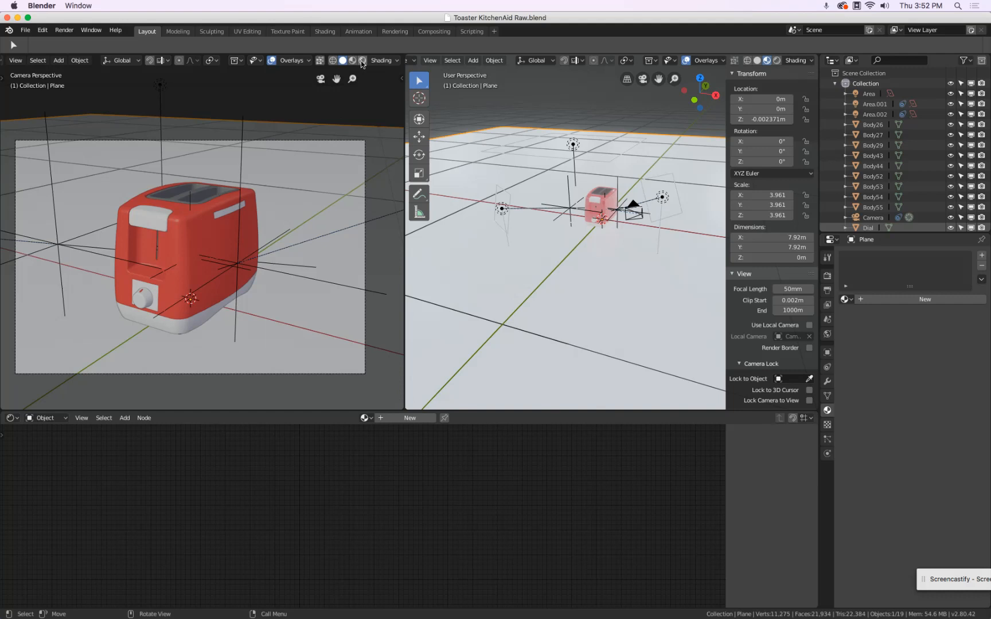
Display the camera view in rendered shading and set the world background colour to pure black.
{"action": "left_click", "coordinate": [361, 61]}
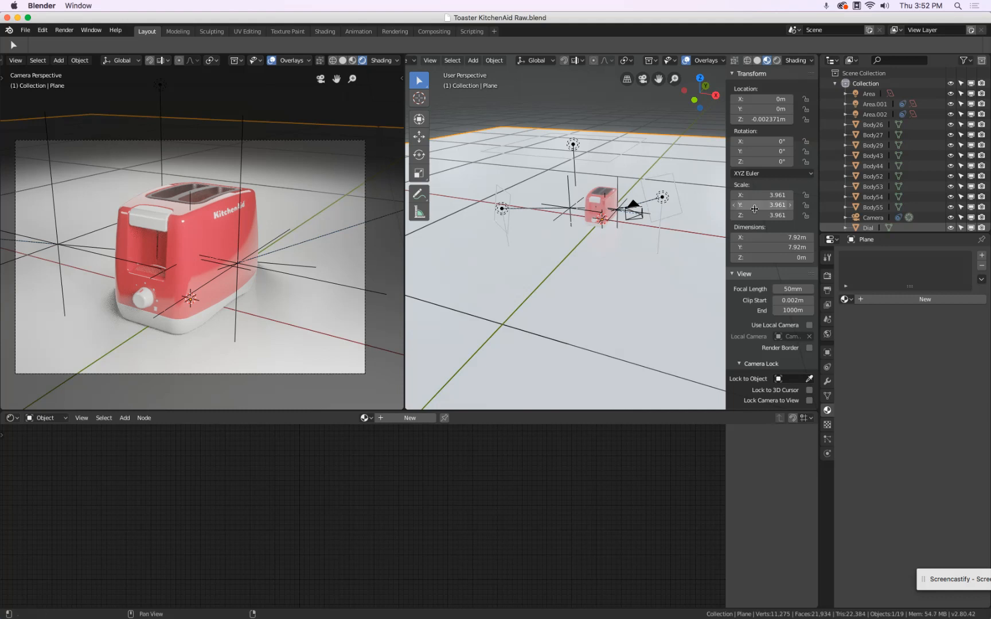
{"action": "left_click", "coordinate": [828, 335]}
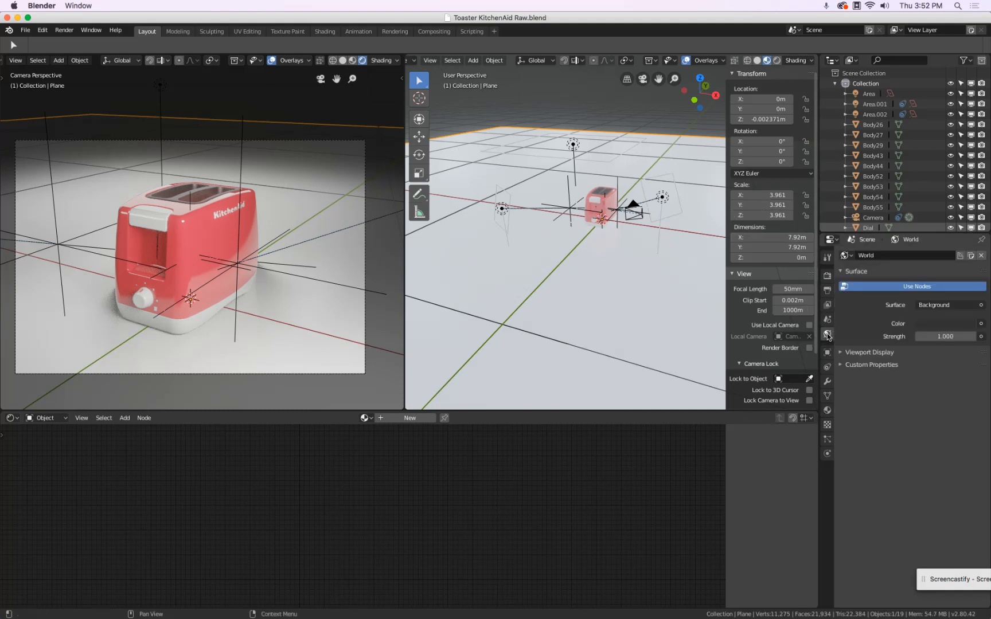
{"action": "left_click", "coordinate": [962, 328]}
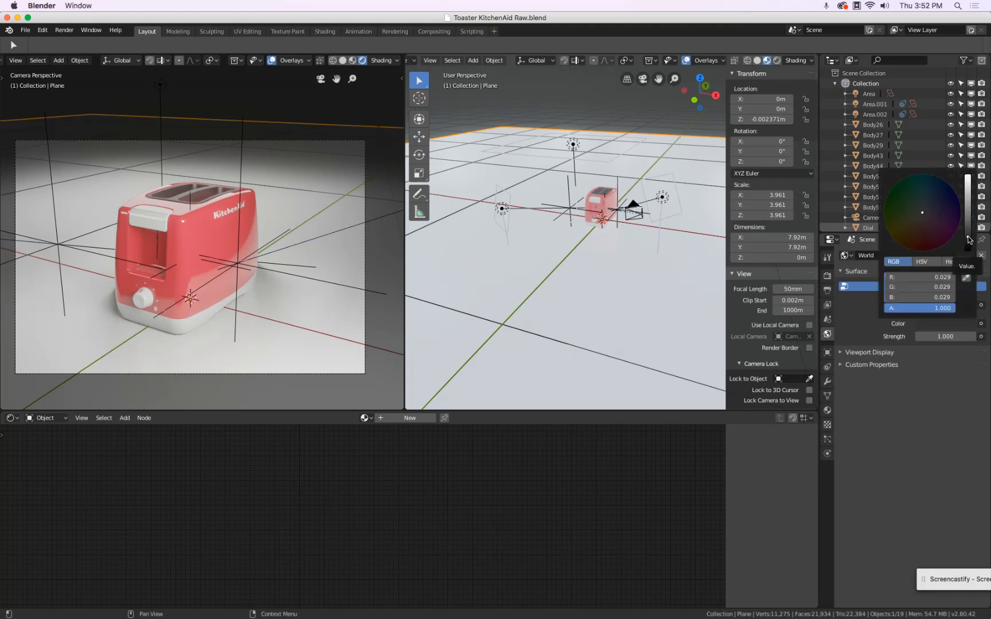
{"action": "left_click_drag", "start_coordinate": [969, 240], "coordinate": [980, 128]}
{"action": "left_click_drag", "start_coordinate": [968, 176], "coordinate": [969, 251]}
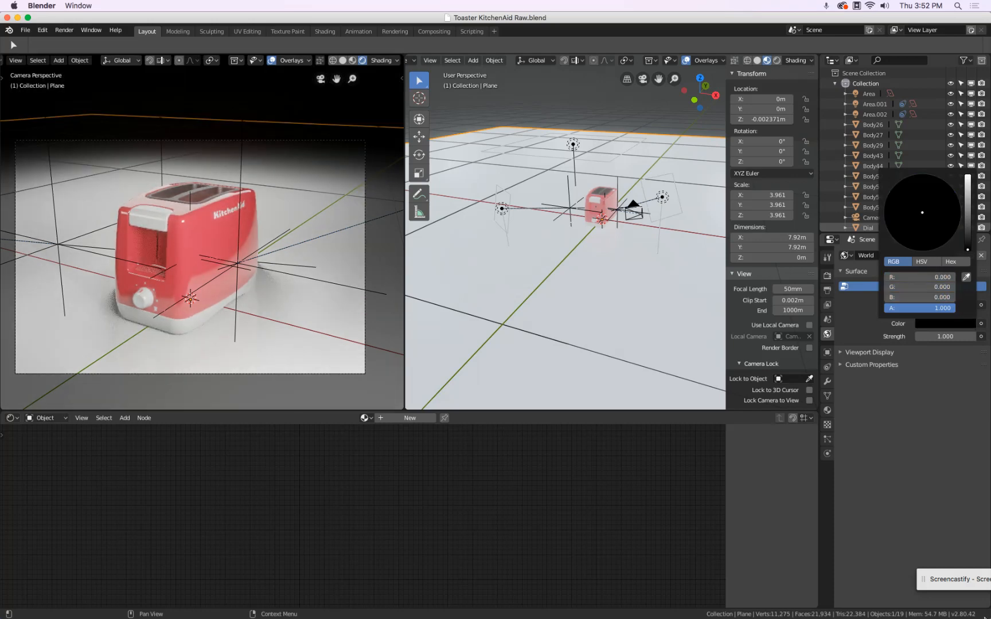
{"action": "left_click", "coordinate": [969, 234]}
{"action": "left_click_drag", "start_coordinate": [969, 240], "coordinate": [969, 252]}
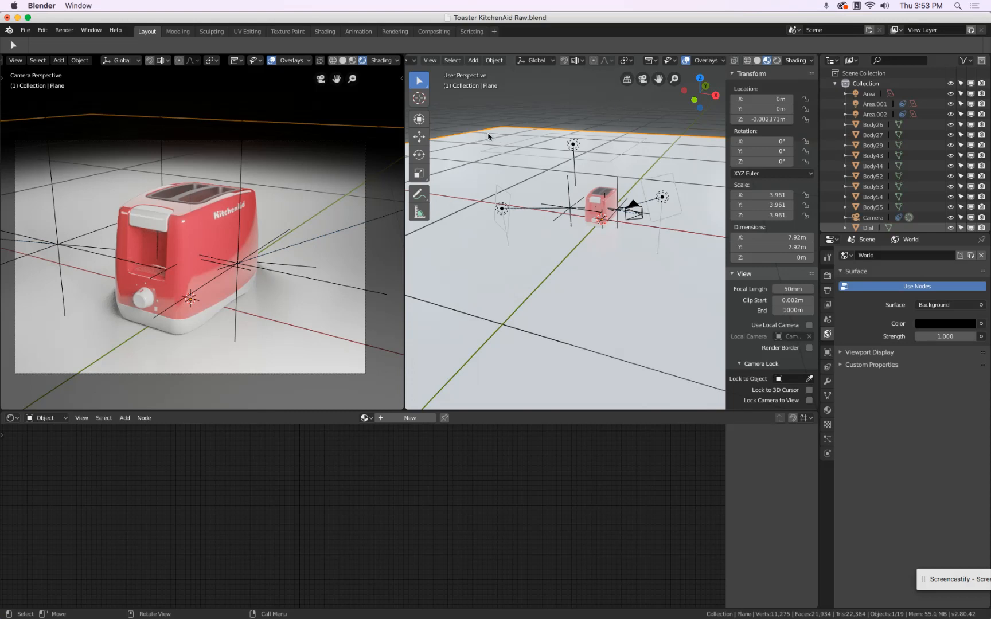
Give the floor plane a new Principled BSDF material with Roughness and Specular both set to 0.
{"action": "left_click", "coordinate": [826, 410]}
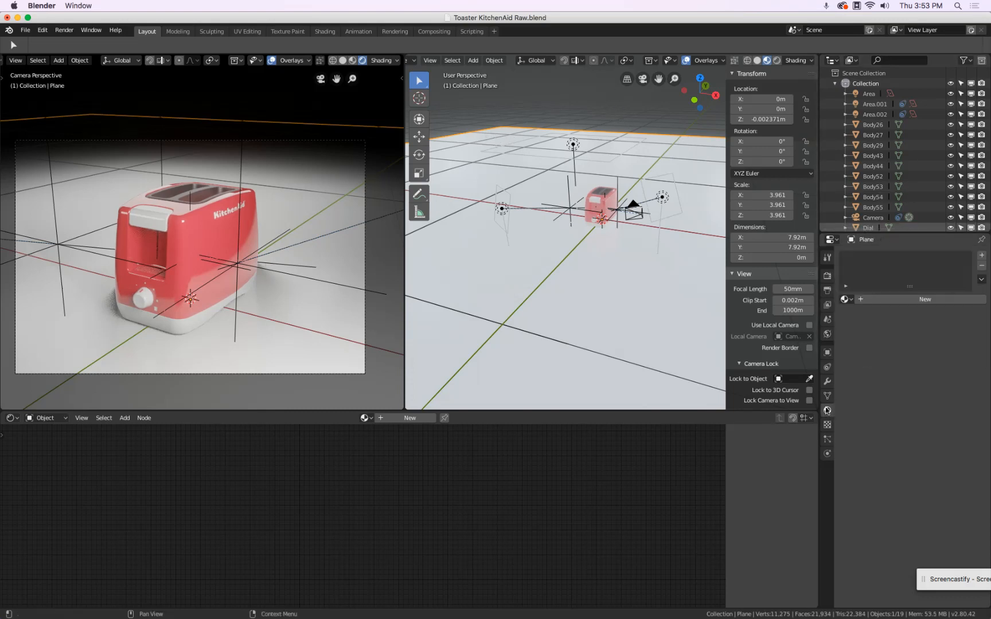
{"action": "left_click", "coordinate": [888, 300]}
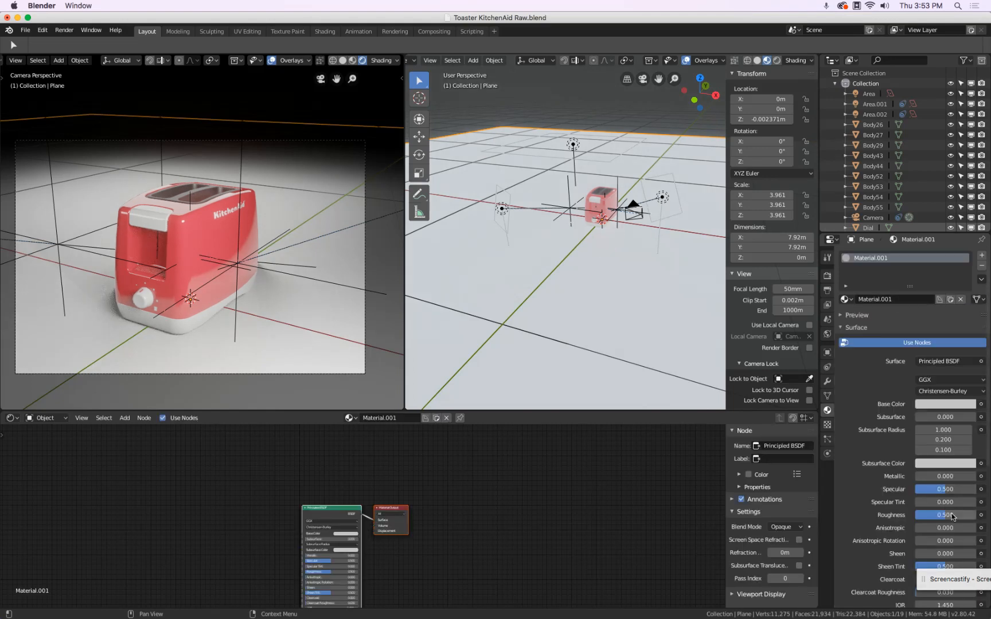
{"action": "key", "text": "BackSpace"}
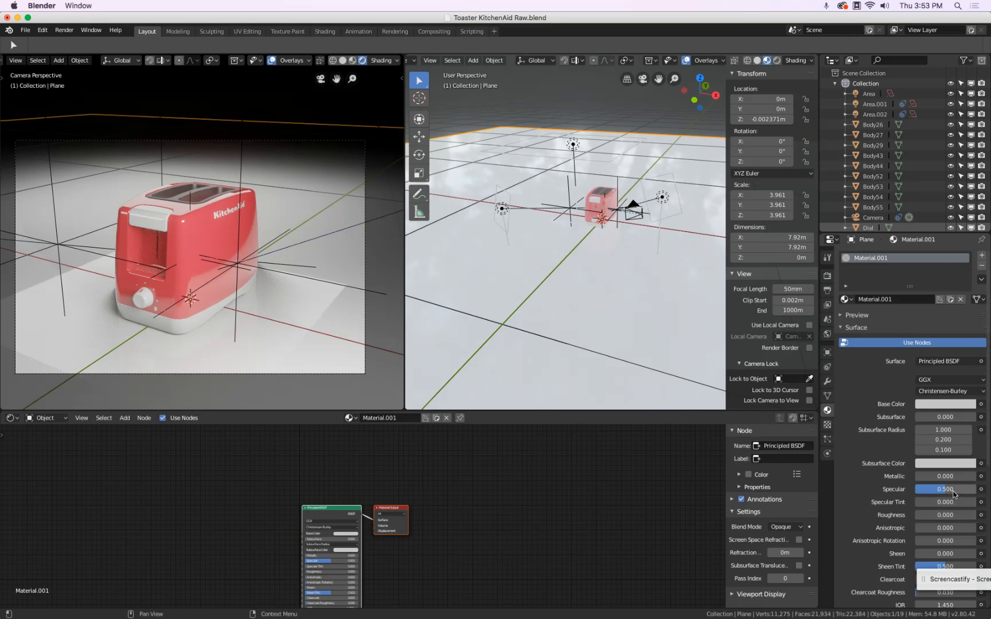
{"action": "key", "text": "BackSpace"}
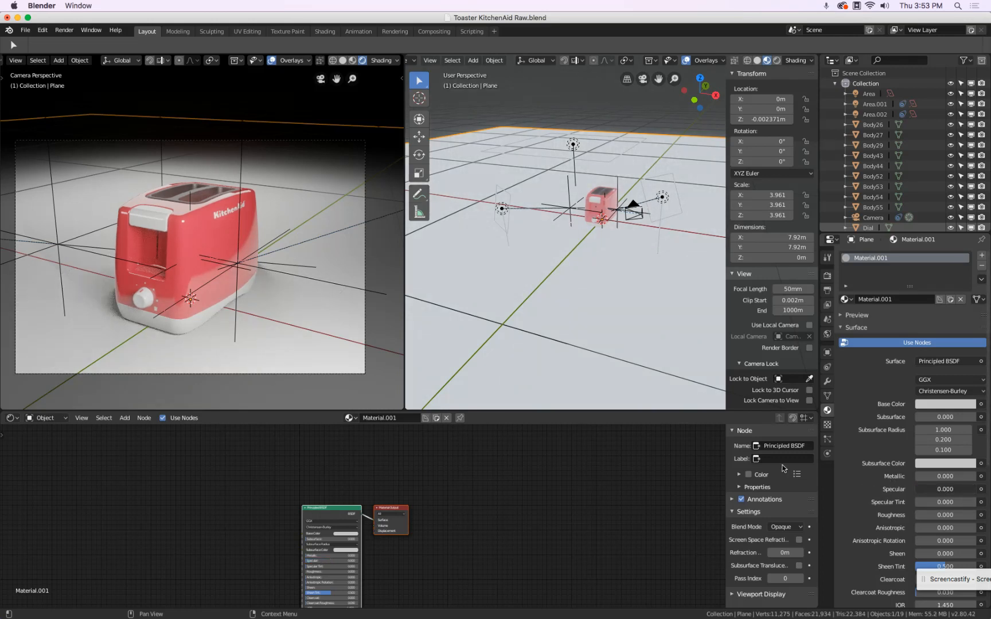
Try a Specular value of 1.000 on the floor material and undo the change.
{"action": "left_click_drag", "start_coordinate": [783, 468], "coordinate": [990, 552]}
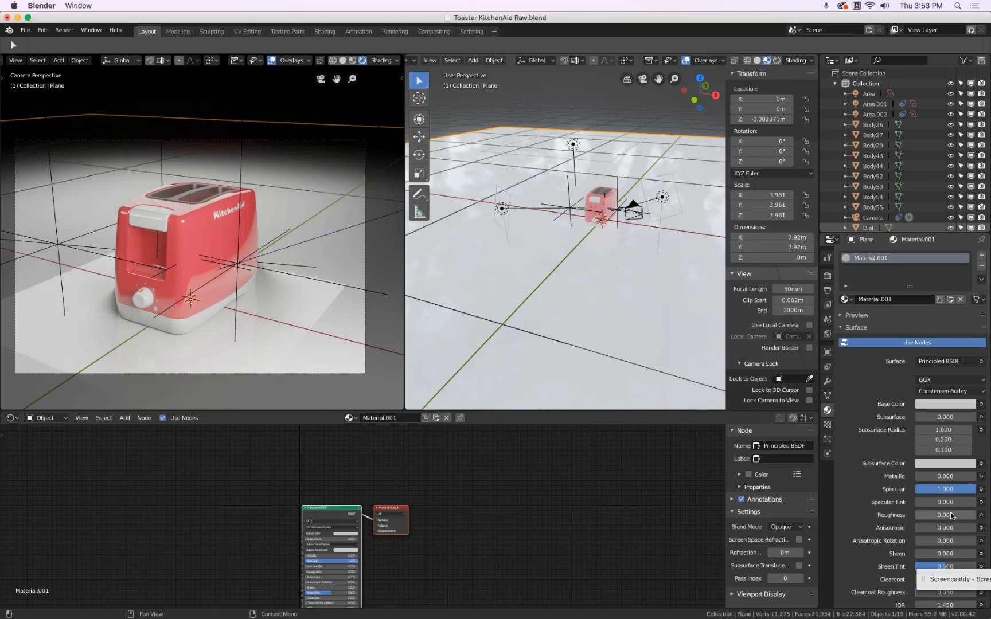
{"action": "left_click_drag", "start_coordinate": [951, 515], "coordinate": [928, 521]}
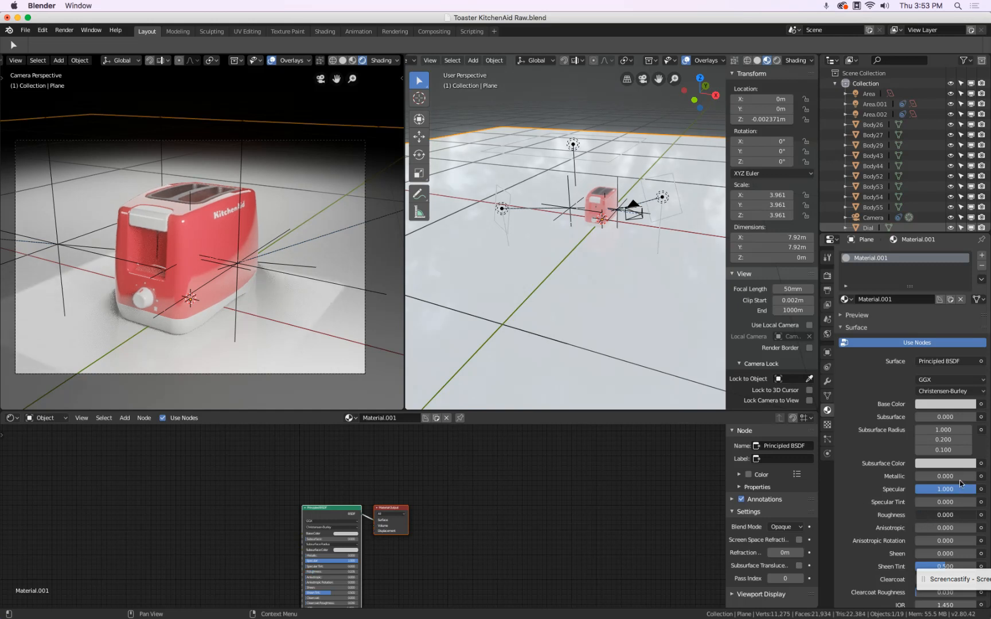
{"action": "key", "text": "ctrl+z"}
{"action": "key", "text": "ctrl+z"}
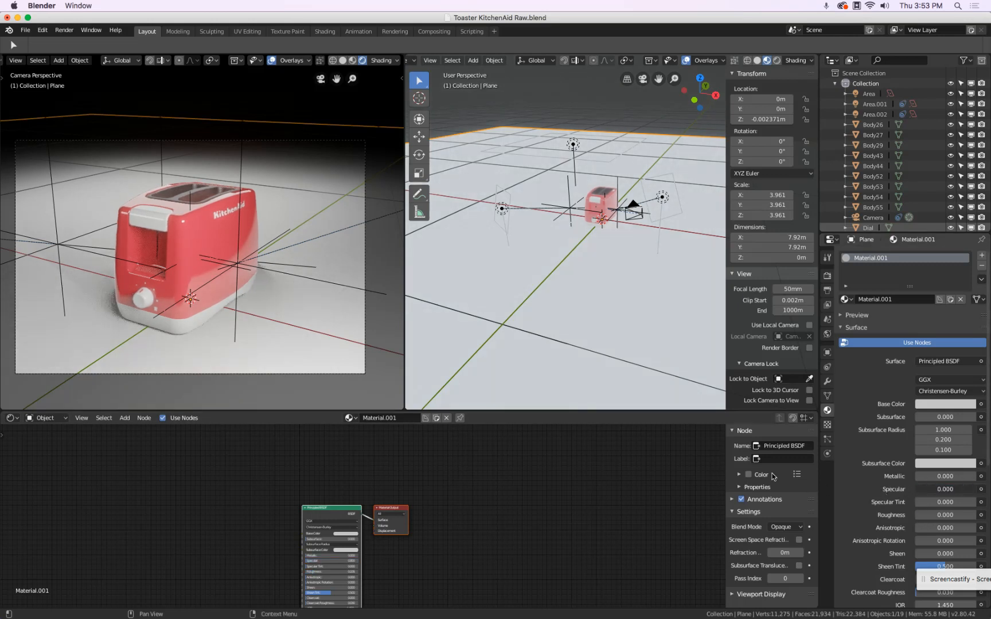
Darken the floor material's base colour from light grey to a dark grey.
{"action": "left_click", "coordinate": [945, 404]}
{"action": "left_click_drag", "start_coordinate": [969, 267], "coordinate": [970, 308]}
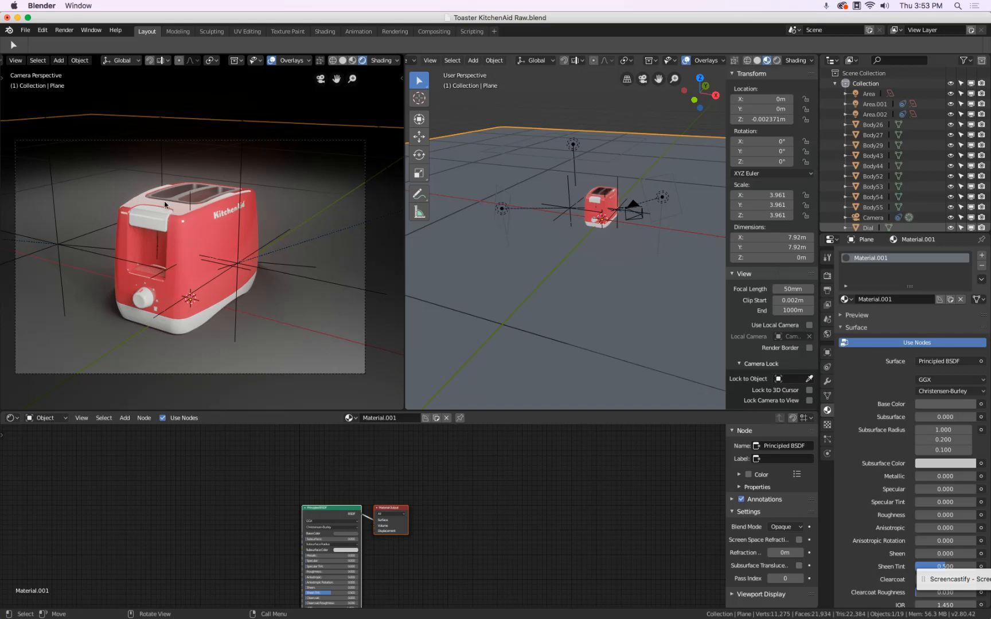
Try the None, Very Low Contrast and Very High Contrast looks in the render colour management, and return to Base Contrast.
{"action": "left_click", "coordinate": [827, 277]}
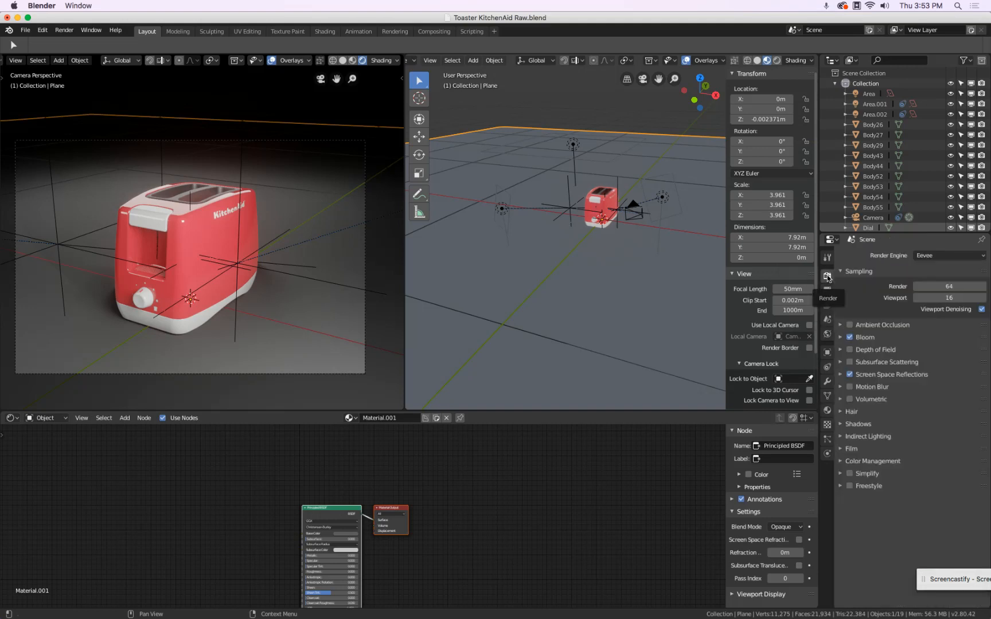
{"action": "left_click", "coordinate": [840, 462]}
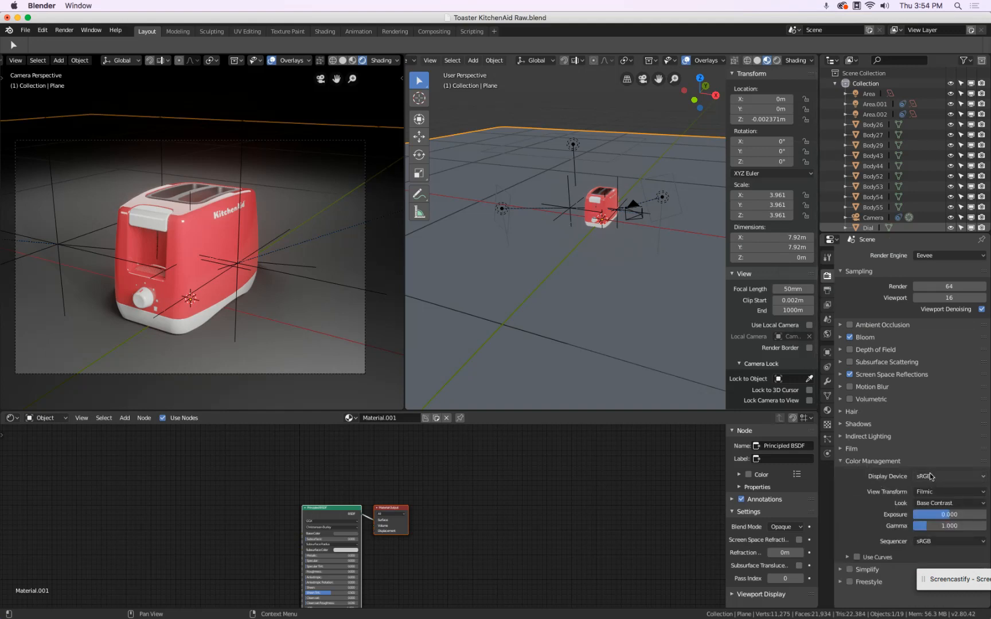
{"action": "left_click", "coordinate": [931, 504]}
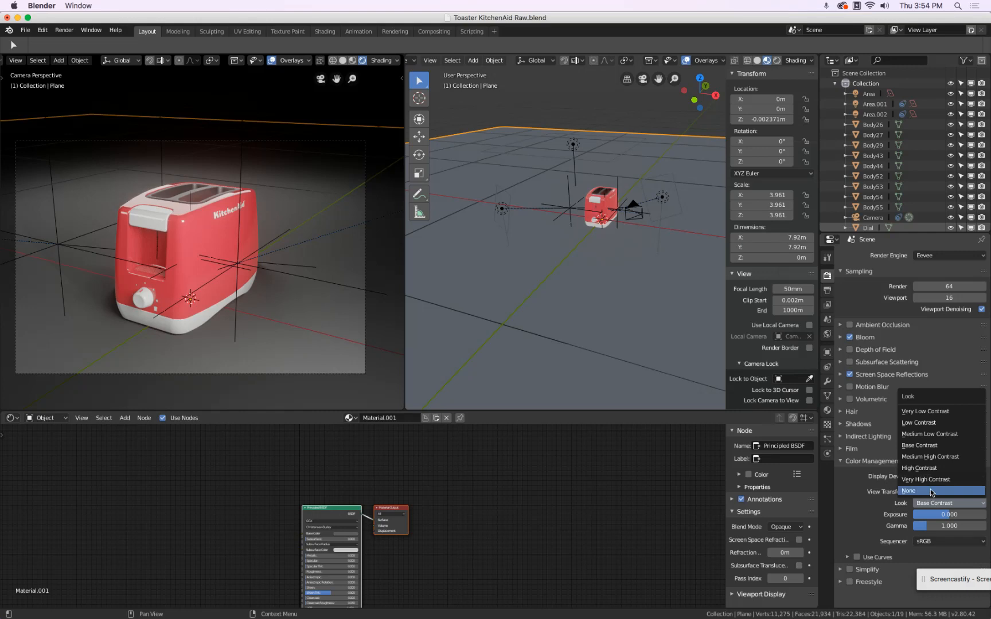
{"action": "left_click", "coordinate": [932, 491]}
{"action": "left_click", "coordinate": [939, 504]}
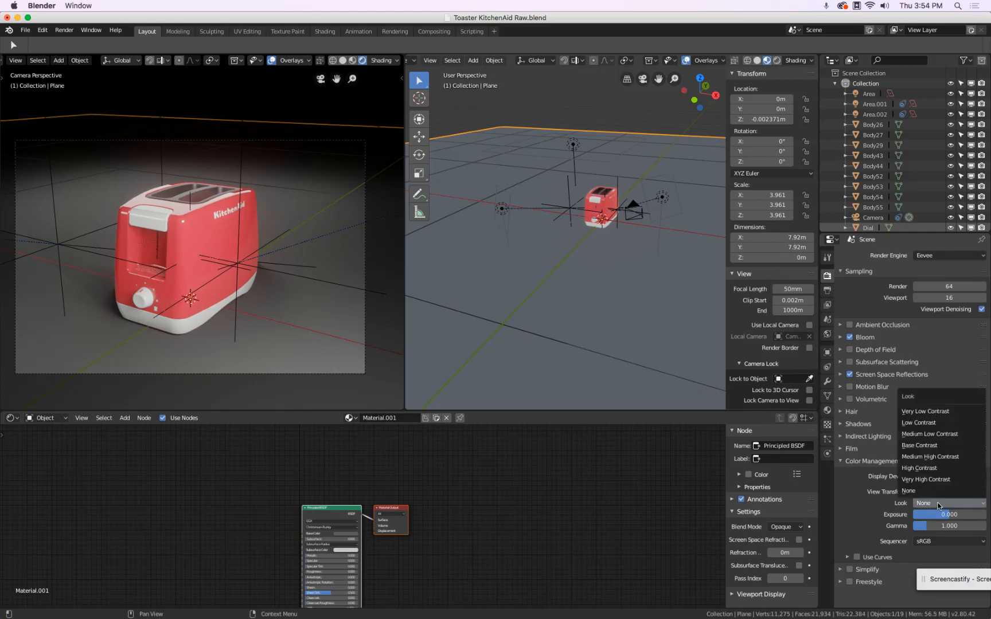
{"action": "left_click", "coordinate": [934, 412]}
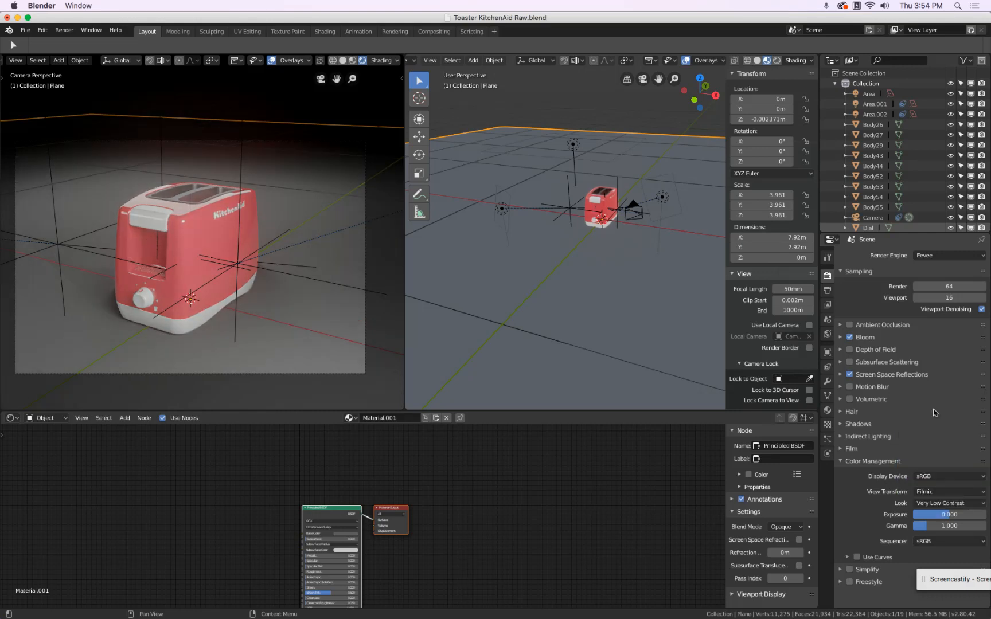
{"action": "left_click", "coordinate": [939, 504]}
{"action": "left_click", "coordinate": [939, 480]}
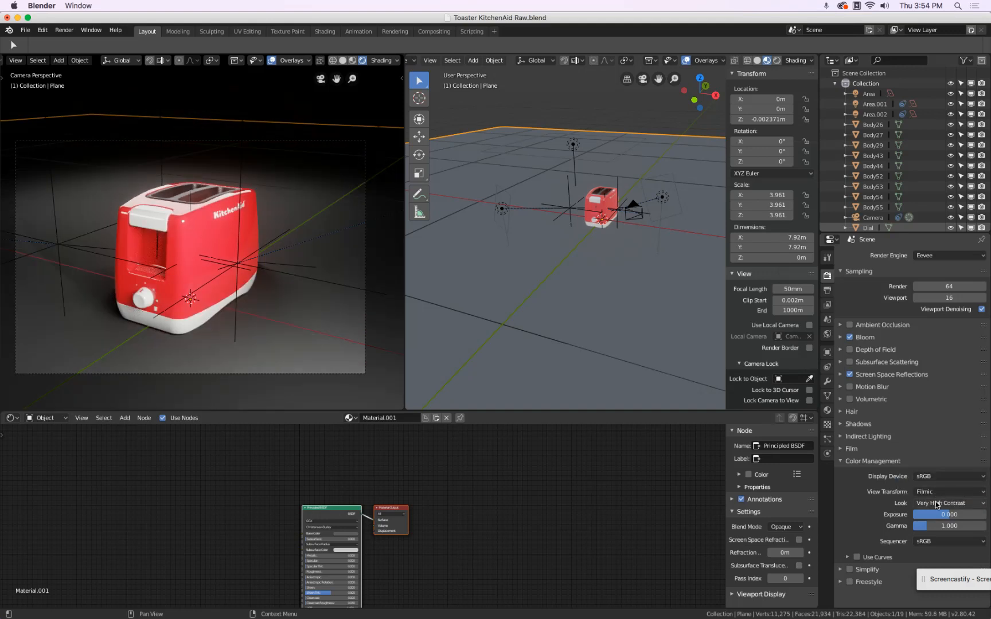
{"action": "left_click", "coordinate": [938, 503]}
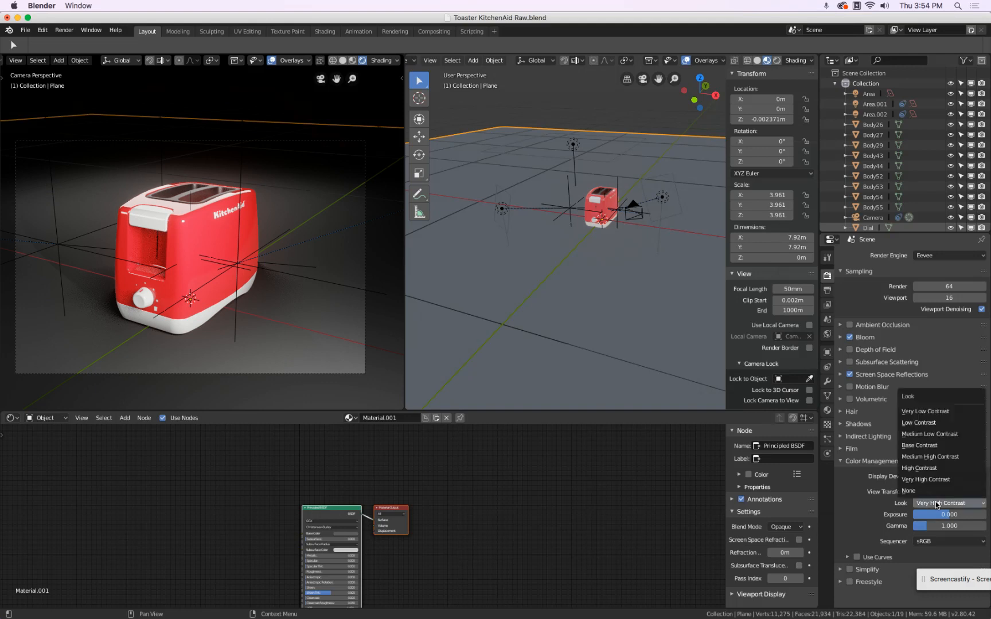
{"action": "left_click", "coordinate": [941, 444]}
Compare the High, Medium High and Base Contrast looks and set the colour management look to Medium High Contrast.
{"action": "left_click", "coordinate": [946, 505]}
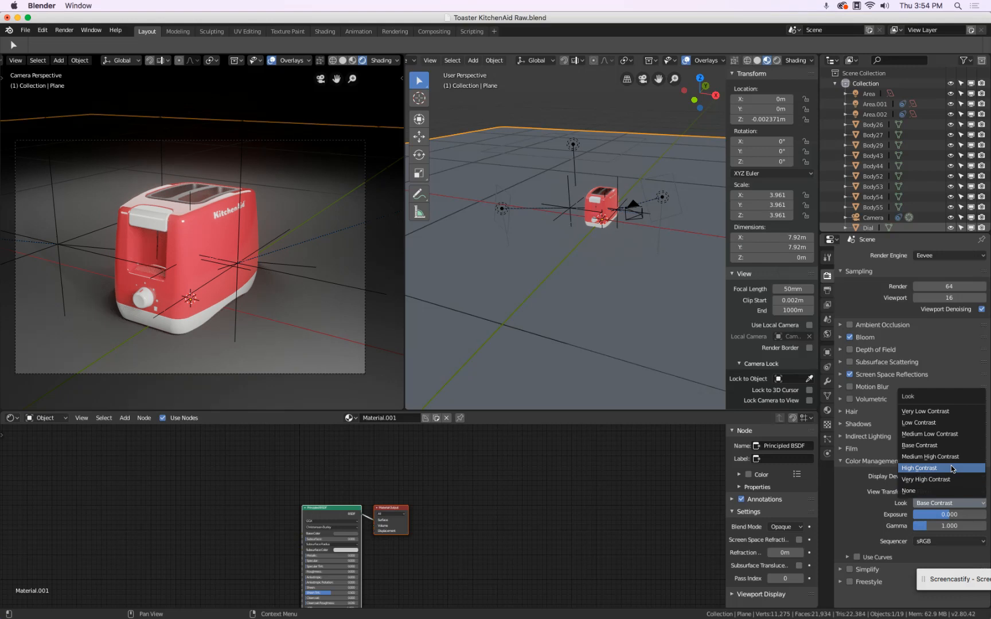
{"action": "left_click", "coordinate": [951, 469]}
{"action": "left_click", "coordinate": [949, 504]}
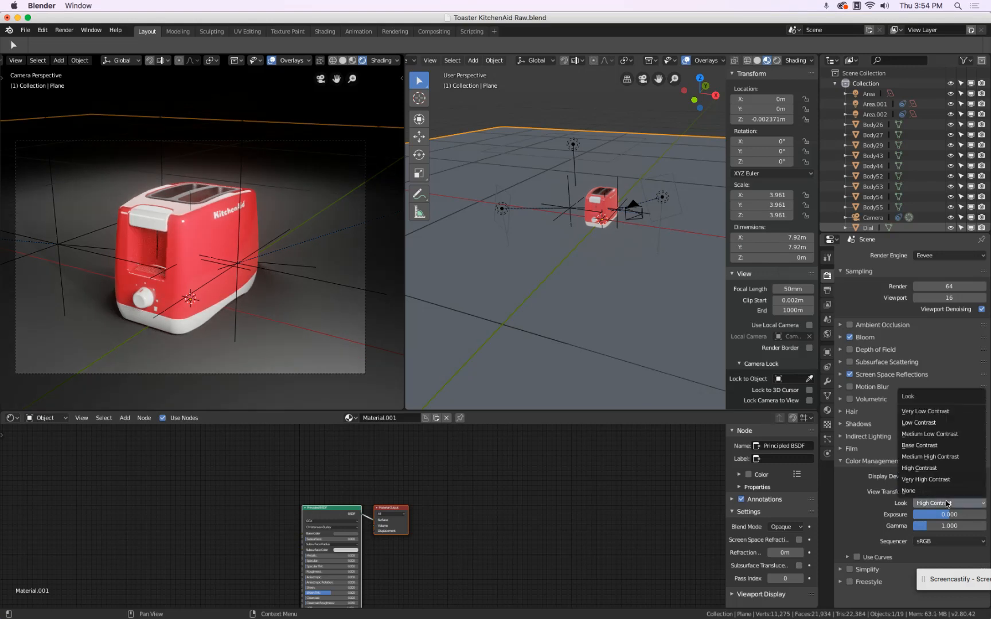
{"action": "left_click", "coordinate": [946, 457]}
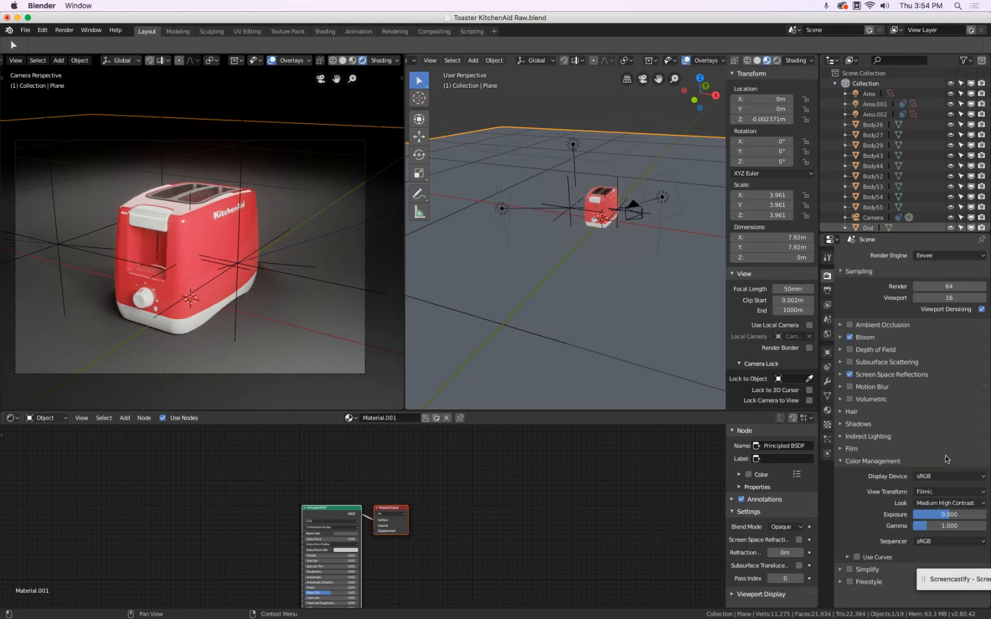
{"action": "left_click", "coordinate": [938, 504]}
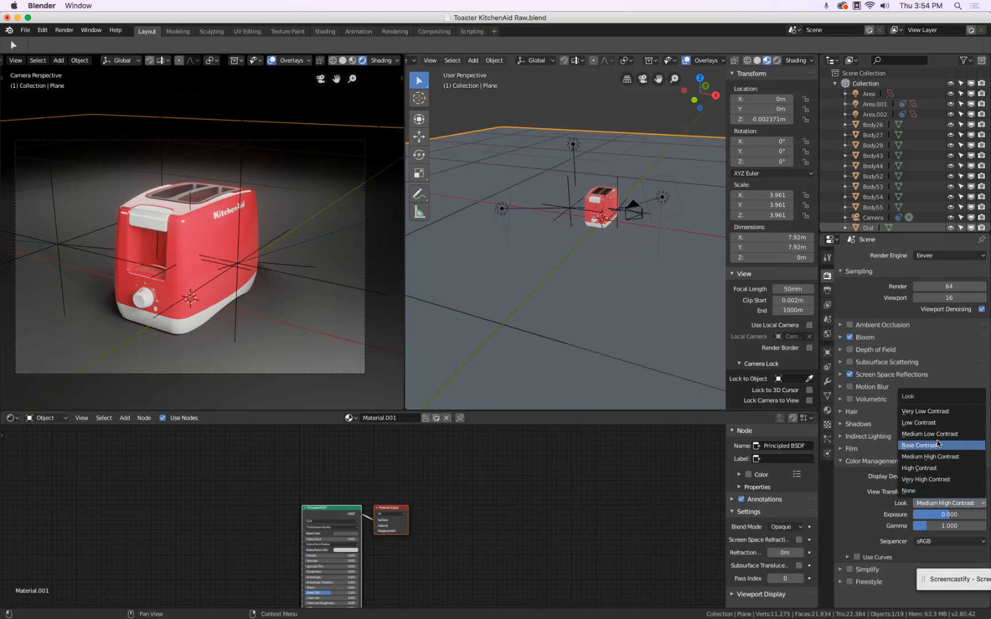
{"action": "left_click", "coordinate": [938, 444]}
{"action": "left_click", "coordinate": [945, 504]}
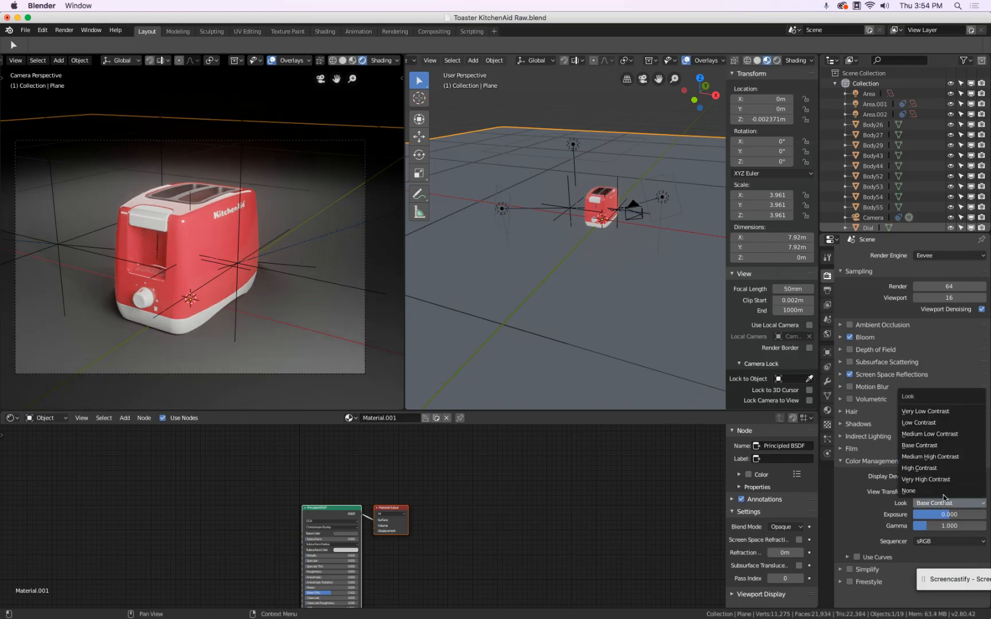
{"action": "left_click", "coordinate": [946, 457]}
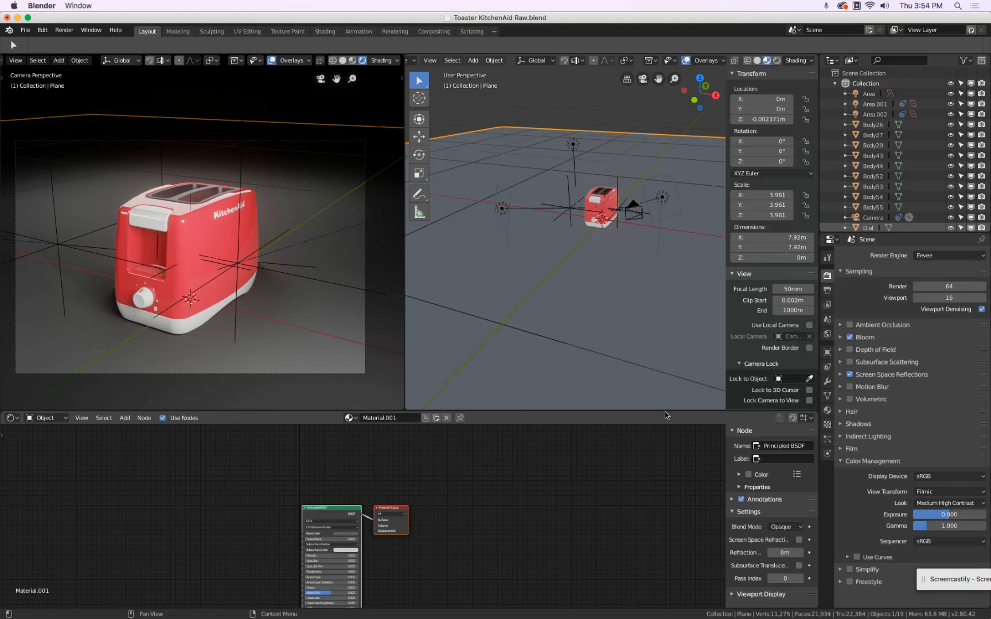
Select the toaster's red body, frame it in the perspective view, and show its Paint_-_Metal_Flake_(Red) material settings.
{"action": "left_click", "coordinate": [598, 205]}
{"action": "key", "text": "KP_Decimal"}
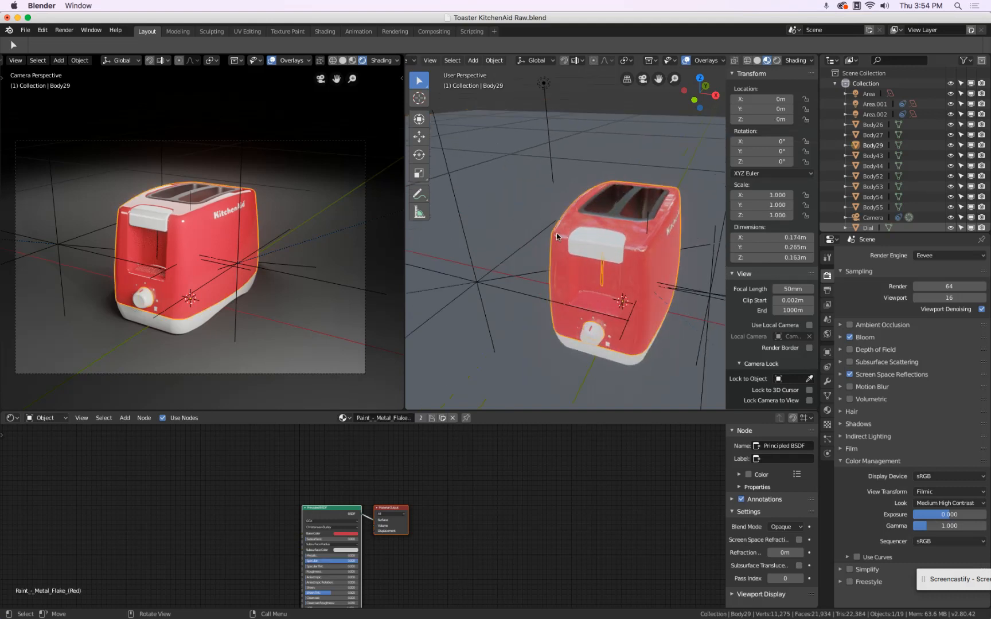
{"action": "scroll", "coordinate": [463, 476], "scroll_direction": "up", "scroll_amount": 3}
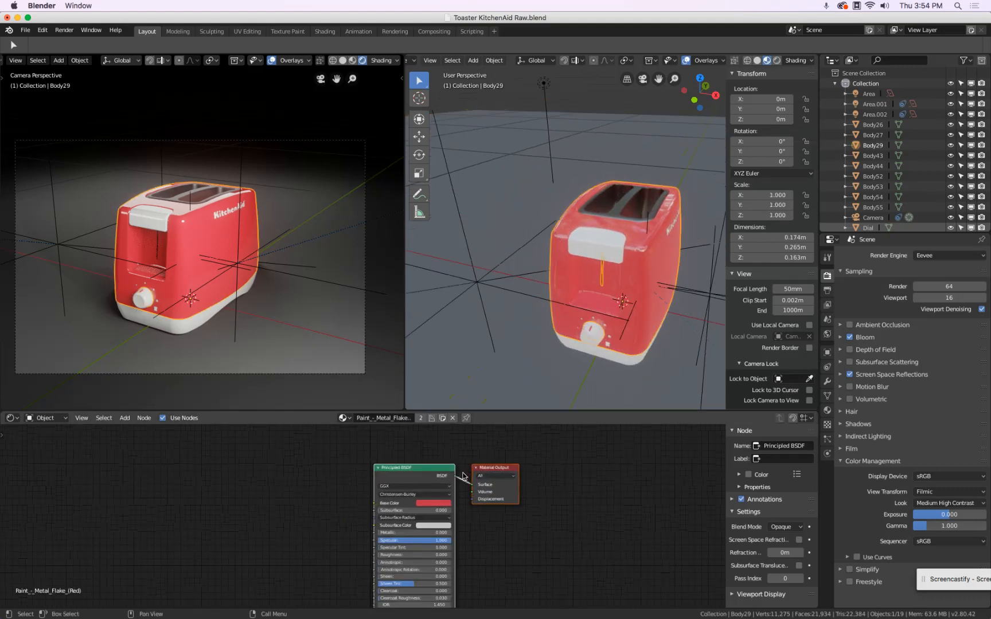
{"action": "scroll", "coordinate": [463, 476], "scroll_direction": "down", "scroll_amount": 1}
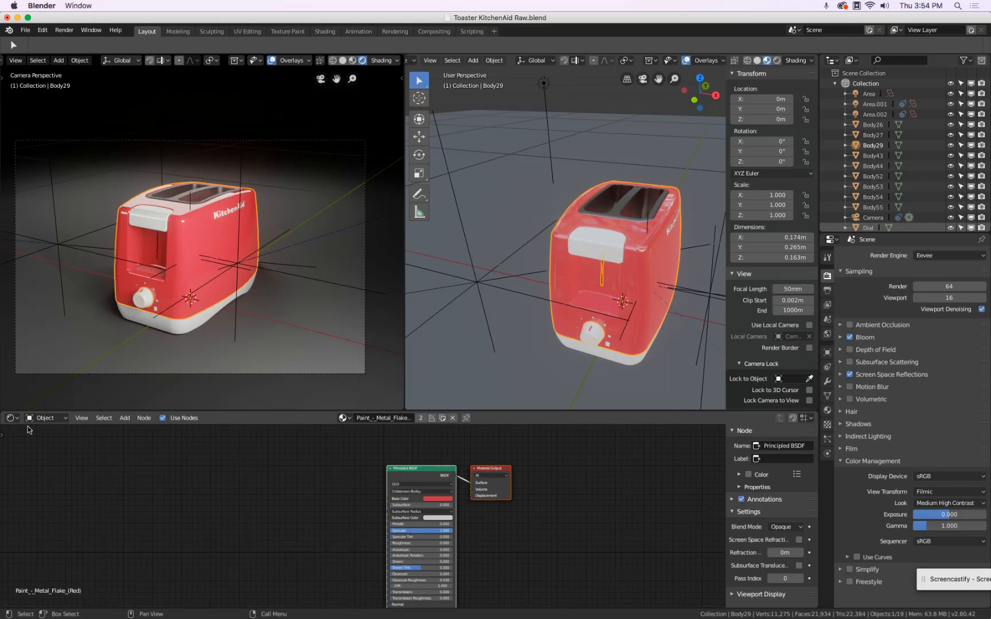
{"action": "left_click", "coordinate": [11, 418]}
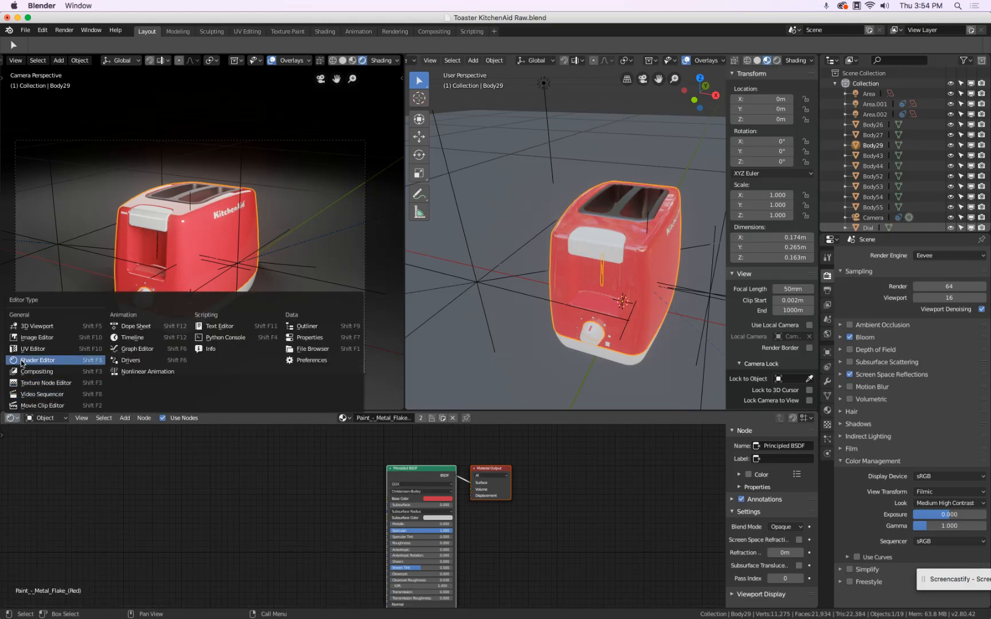
{"action": "middle_click_drag", "start_coordinate": [496, 536], "coordinate": [491, 511]}
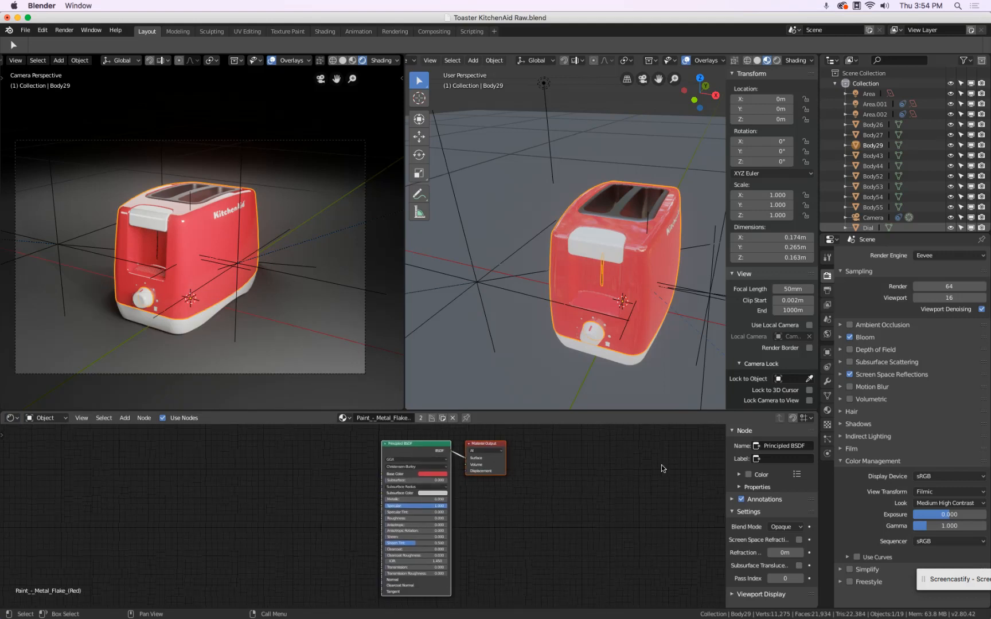
{"action": "left_click", "coordinate": [827, 411]}
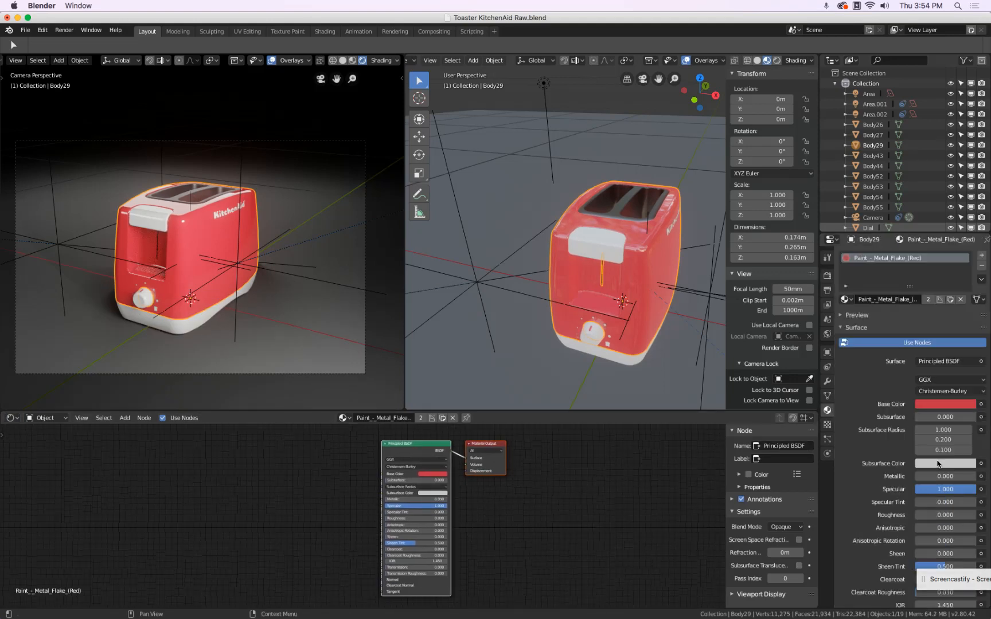
Shift the toaster body's base colour to a deeper, more saturated and slightly warmer red using its HSV values.
{"action": "left_click", "coordinate": [938, 406]}
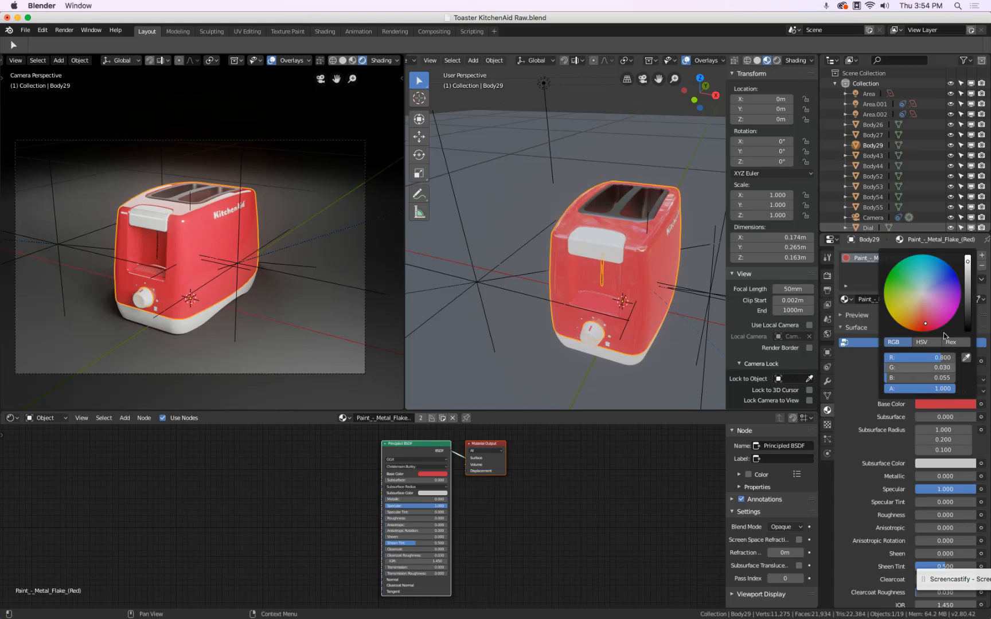
{"action": "left_click", "coordinate": [922, 329]}
{"action": "left_click_drag", "start_coordinate": [922, 329], "coordinate": [923, 323]}
{"action": "left_click", "coordinate": [931, 342]}
{"action": "left_click_drag", "start_coordinate": [934, 368], "coordinate": [955, 372]}
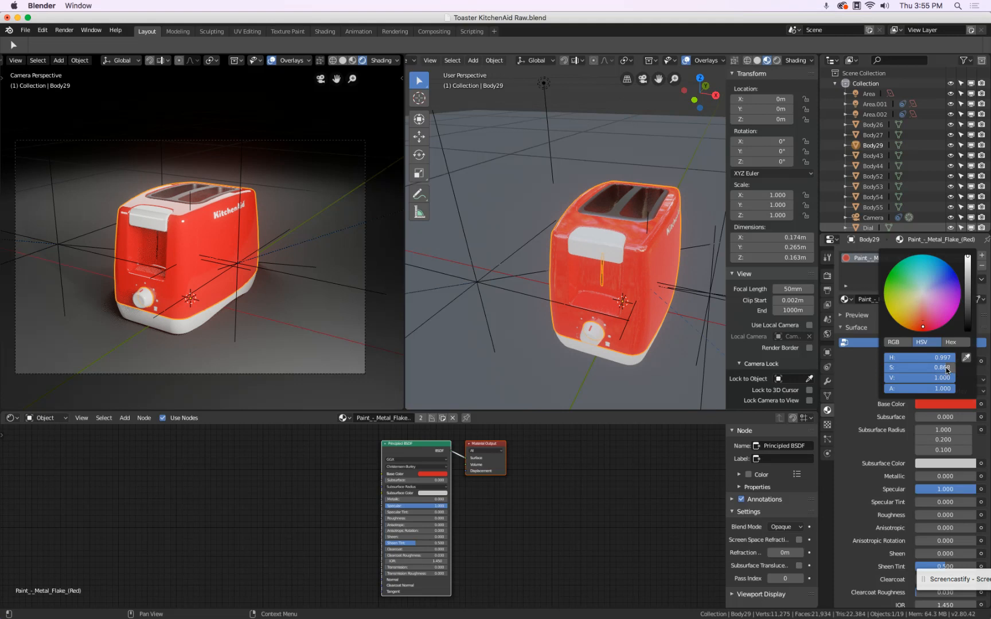
{"action": "mouse_move", "coordinate": [935, 374]}
{"action": "left_mouse_down"}
{"action": "mouse_move", "coordinate": [922, 376]}
{"action": "mouse_move", "coordinate": [934, 368]}
{"action": "left_mouse_up"}
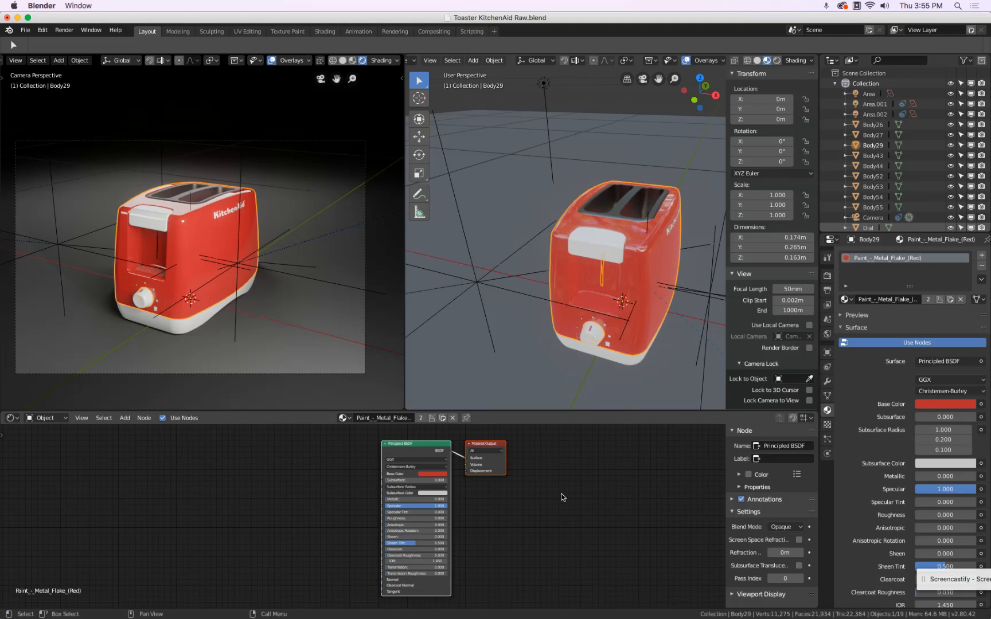
Select the scene camera and turn on the Limits option in its viewport display settings.
{"action": "scroll", "coordinate": [555, 168], "scroll_direction": "down", "scroll_amount": 8}
{"action": "middle_click_drag", "start_coordinate": [555, 168], "coordinate": [661, 178]}
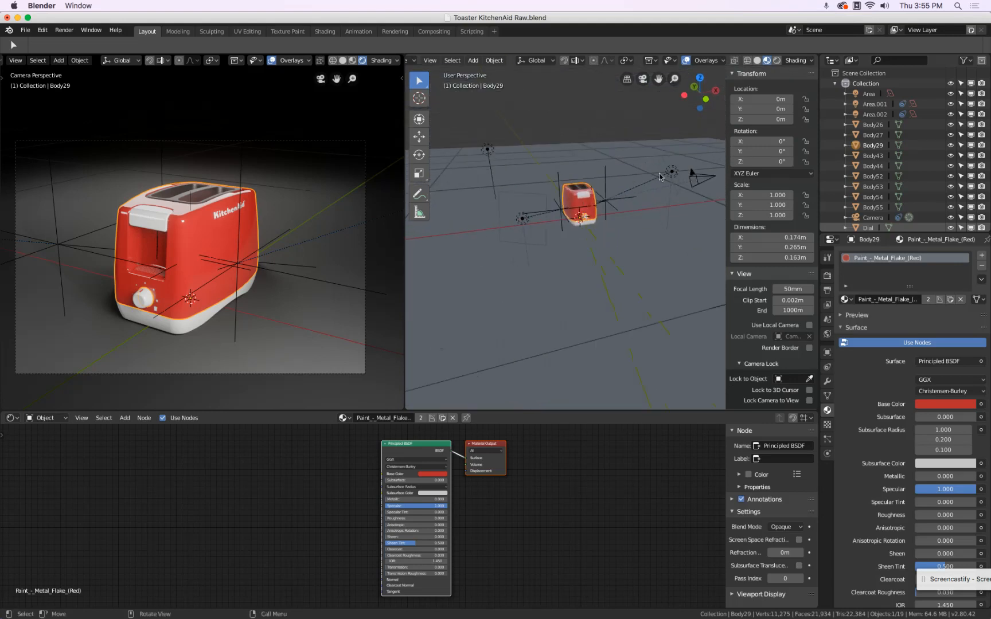
{"action": "left_click", "coordinate": [689, 177]}
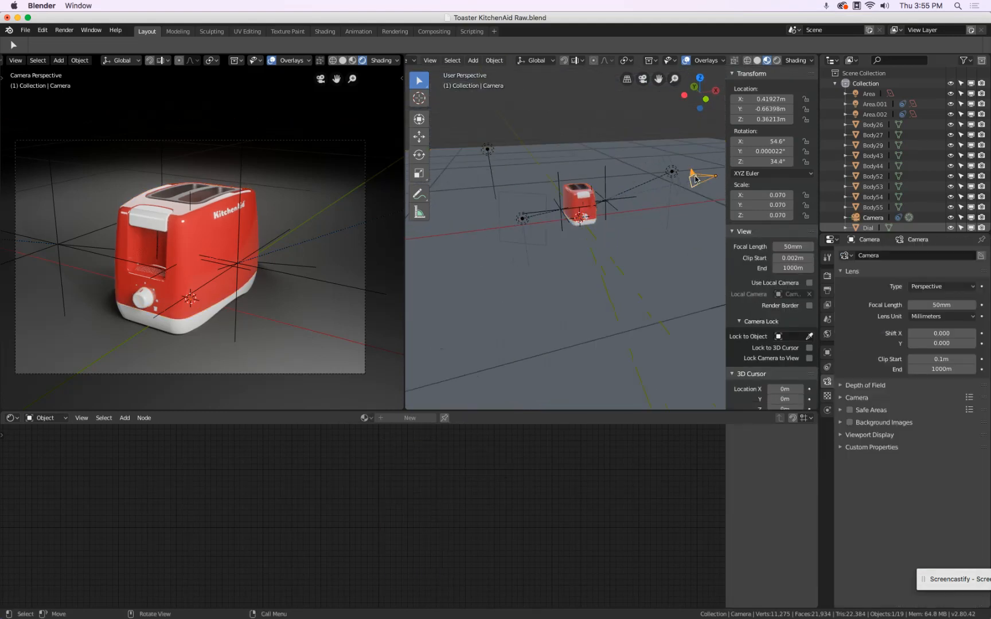
{"action": "middle_click_drag", "start_coordinate": [694, 182], "coordinate": [692, 176]}
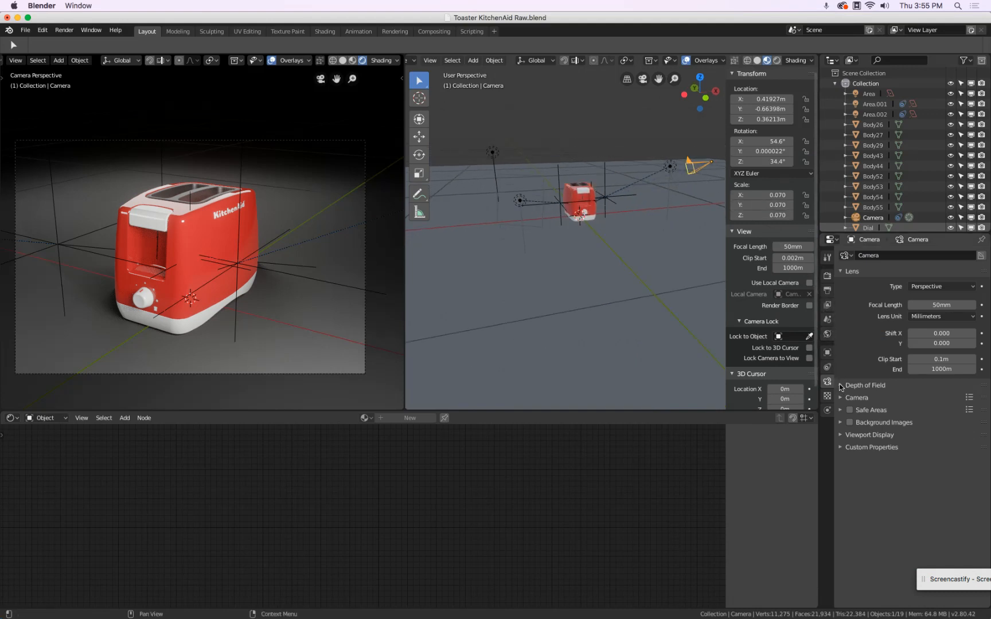
{"action": "left_click", "coordinate": [841, 437]}
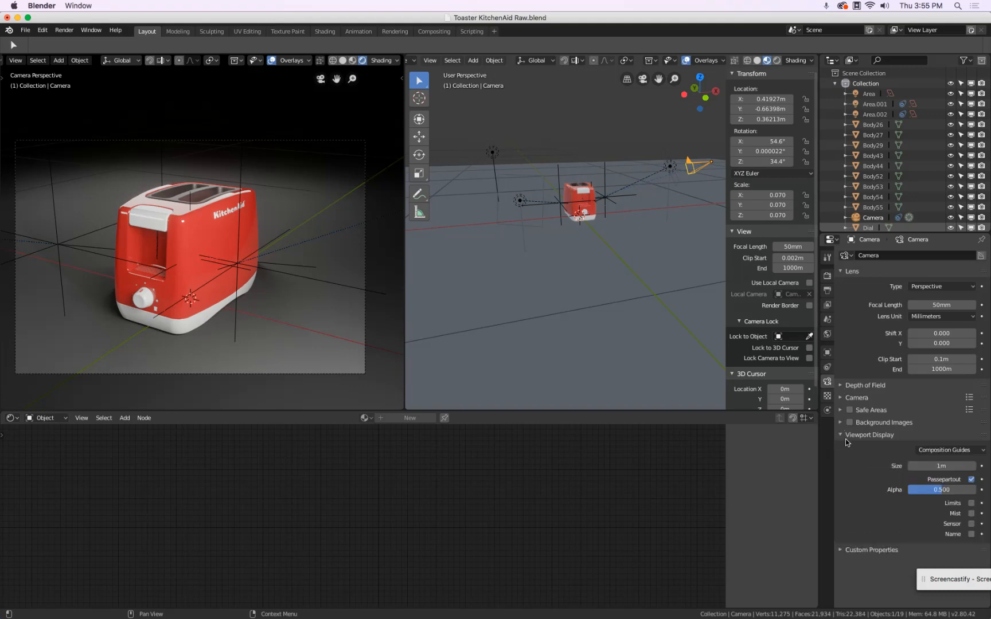
{"action": "left_click", "coordinate": [971, 504]}
Check the camera's focus line against the toaster and set its depth-of-field focus distance to 0.72 m.
{"action": "middle_click_drag", "start_coordinate": [659, 189], "coordinate": [692, 163]}
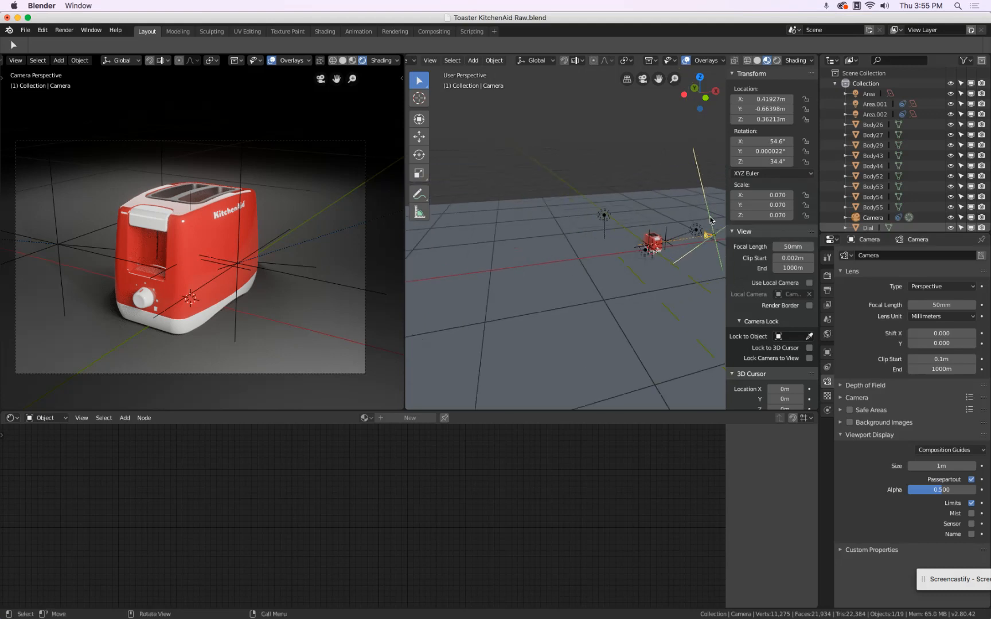
{"action": "left_click_drag", "start_coordinate": [709, 217], "coordinate": [662, 230]}
{"action": "scroll", "coordinate": [663, 233], "scroll_direction": "up", "scroll_amount": 8}
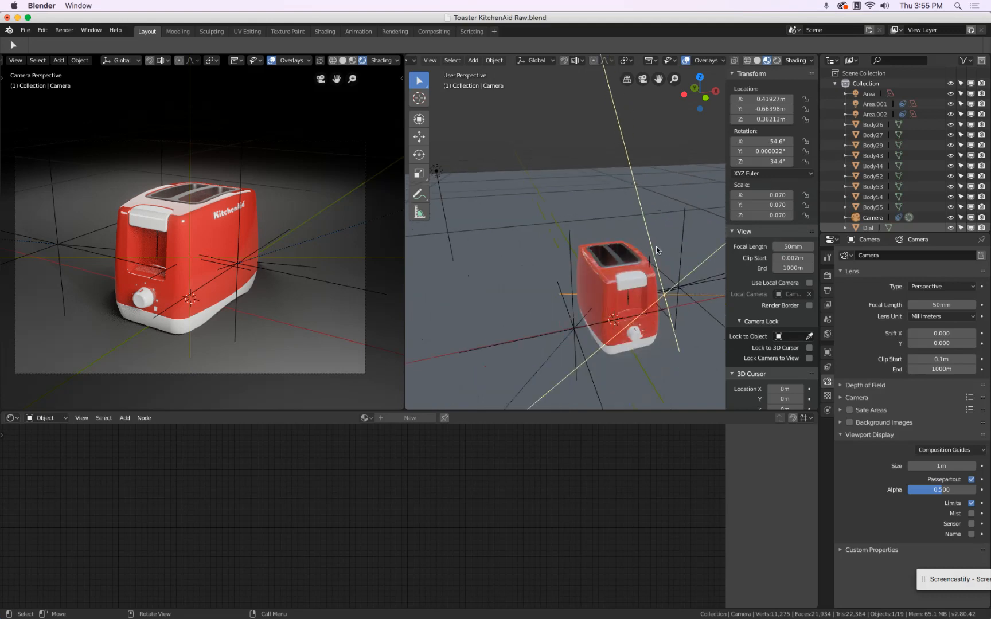
{"action": "scroll", "coordinate": [655, 258], "scroll_direction": "down", "scroll_amount": 2}
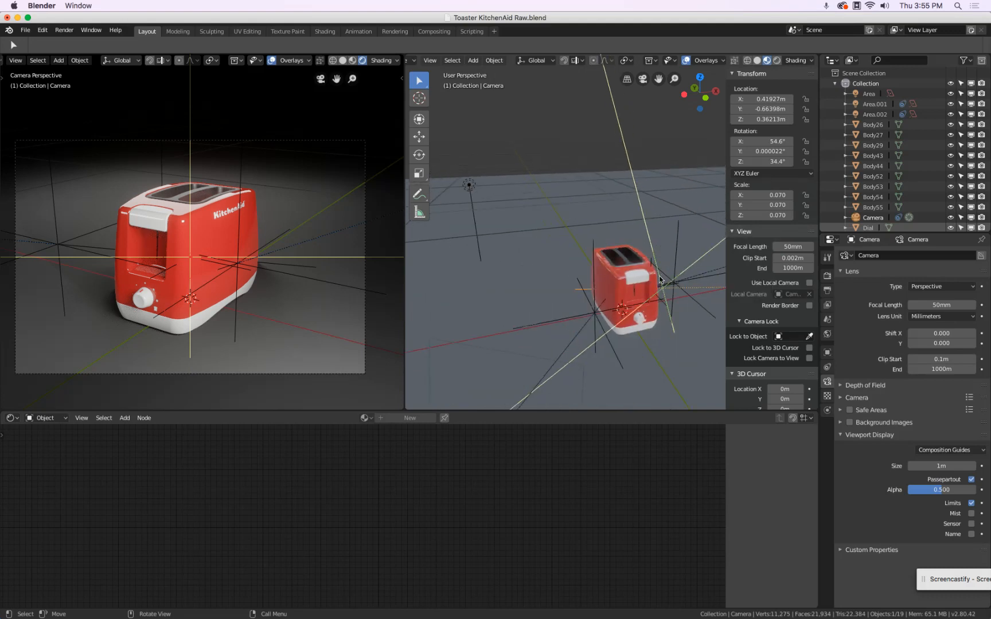
{"action": "left_click_drag", "start_coordinate": [661, 283], "coordinate": [654, 277]}
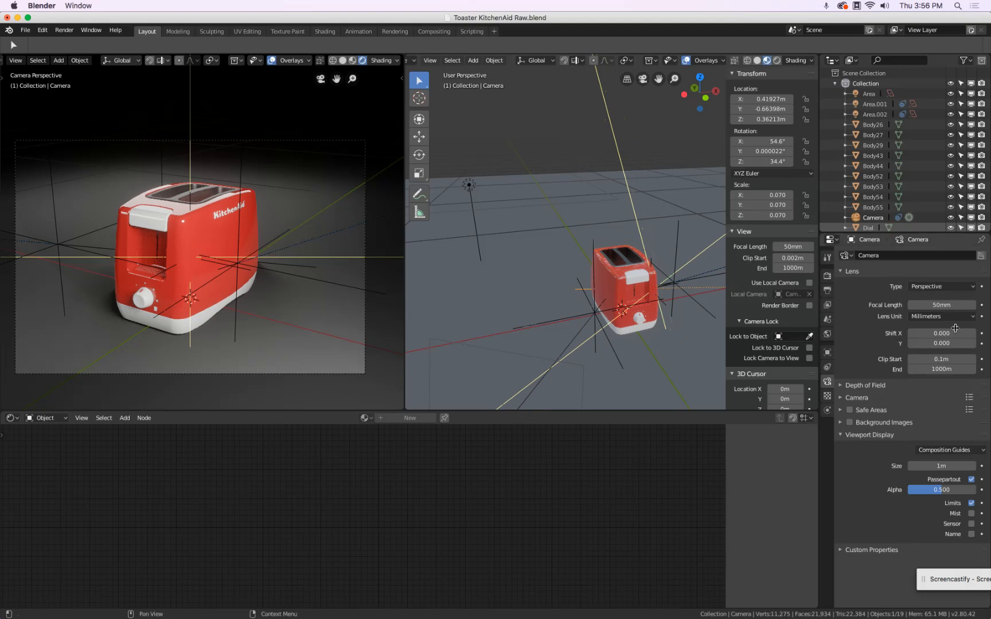
{"action": "left_click", "coordinate": [842, 388]}
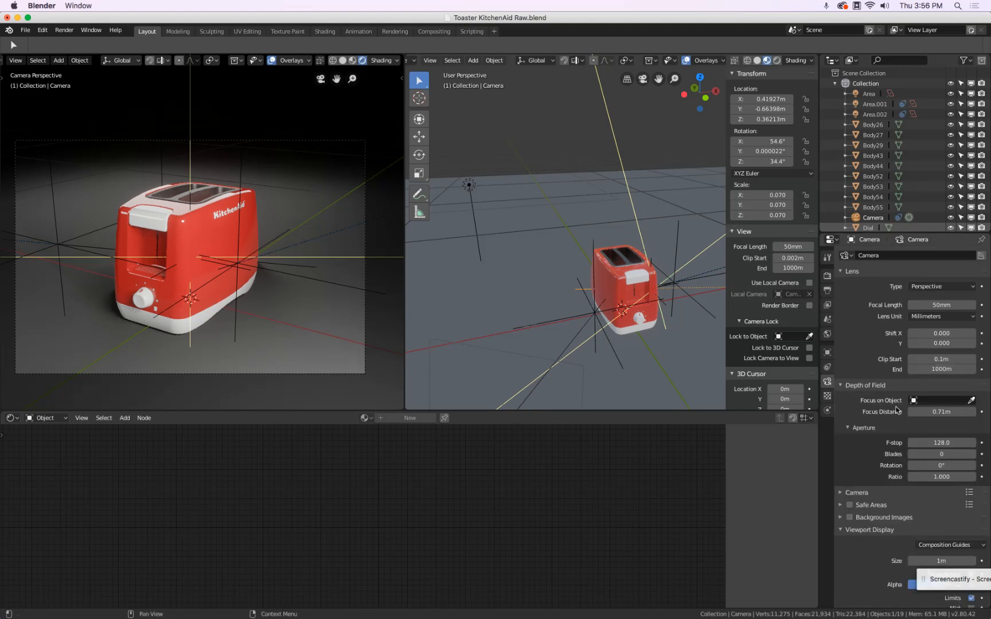
{"action": "left_click_drag", "start_coordinate": [938, 412], "coordinate": [935, 414]}
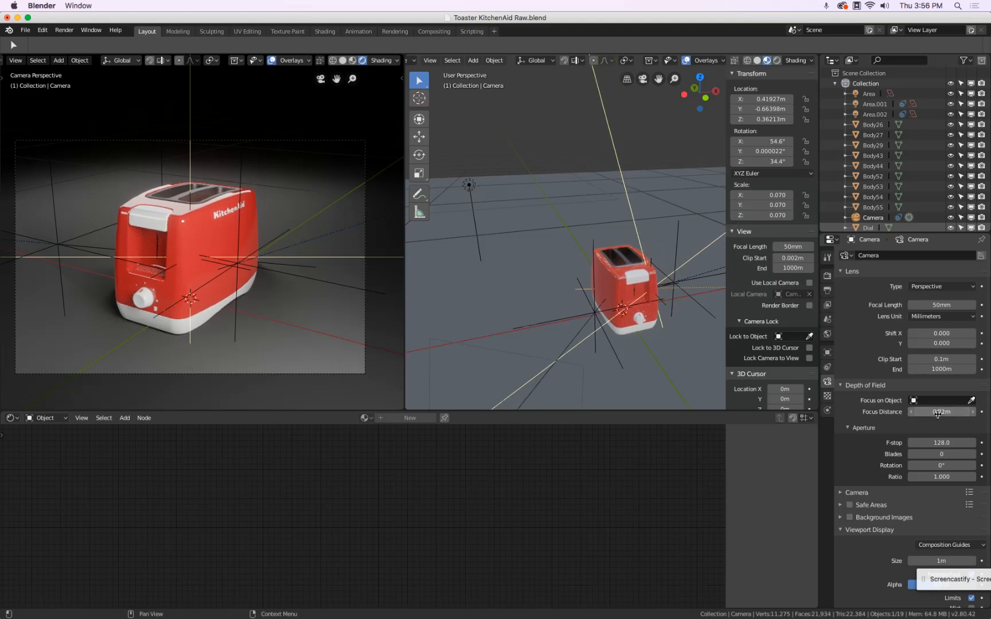
Set the camera's aperture F-stop to 6.0.
{"action": "double_click", "coordinate": [960, 441]}
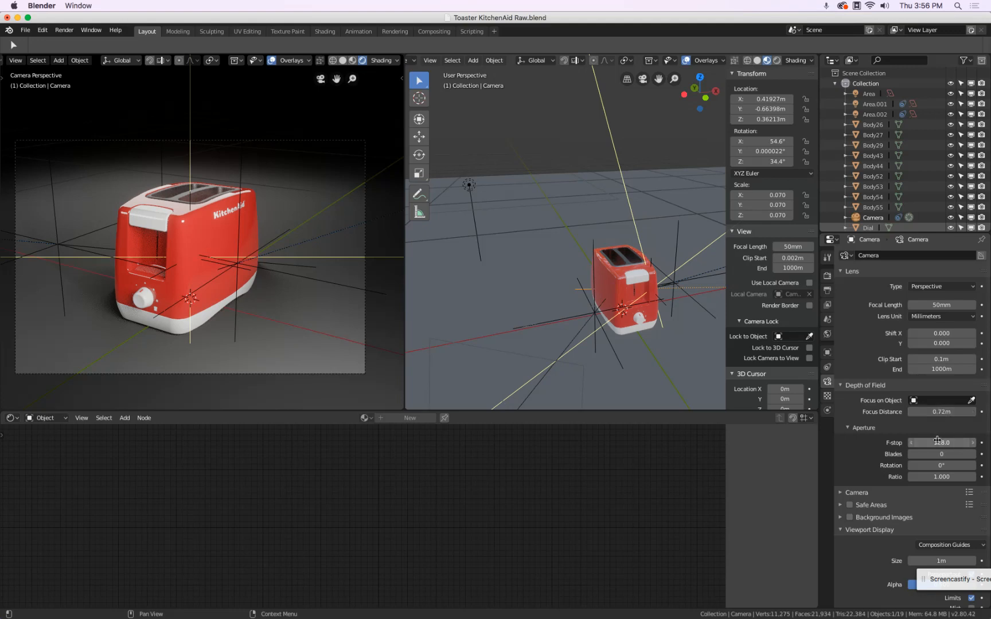
{"action": "type", "text": "6"}
{"action": "key", "text": "Return"}
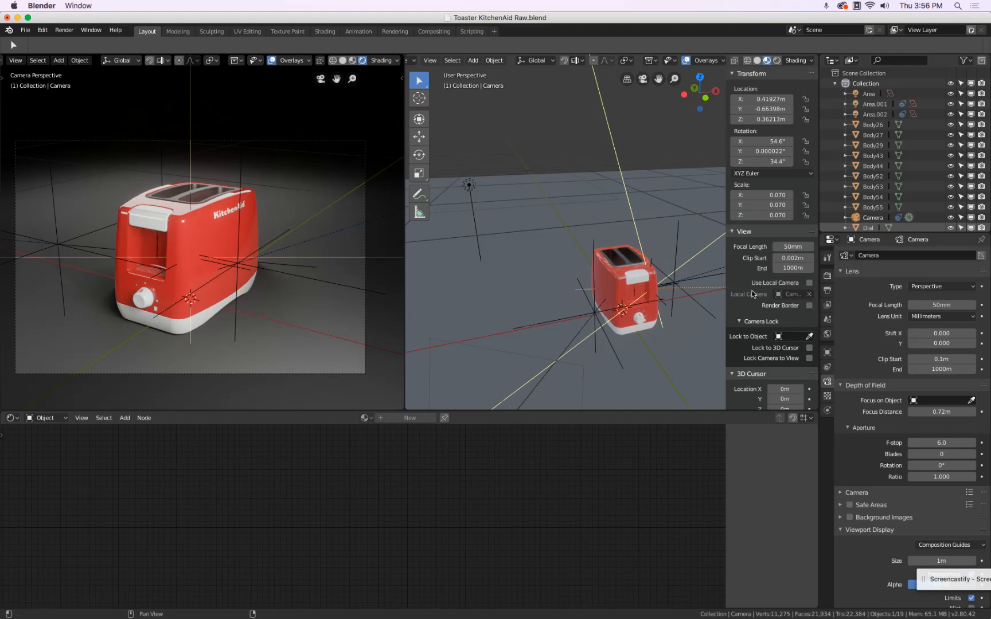
Enable Depth of Field in the Eevee render settings.
{"action": "left_click", "coordinate": [826, 278]}
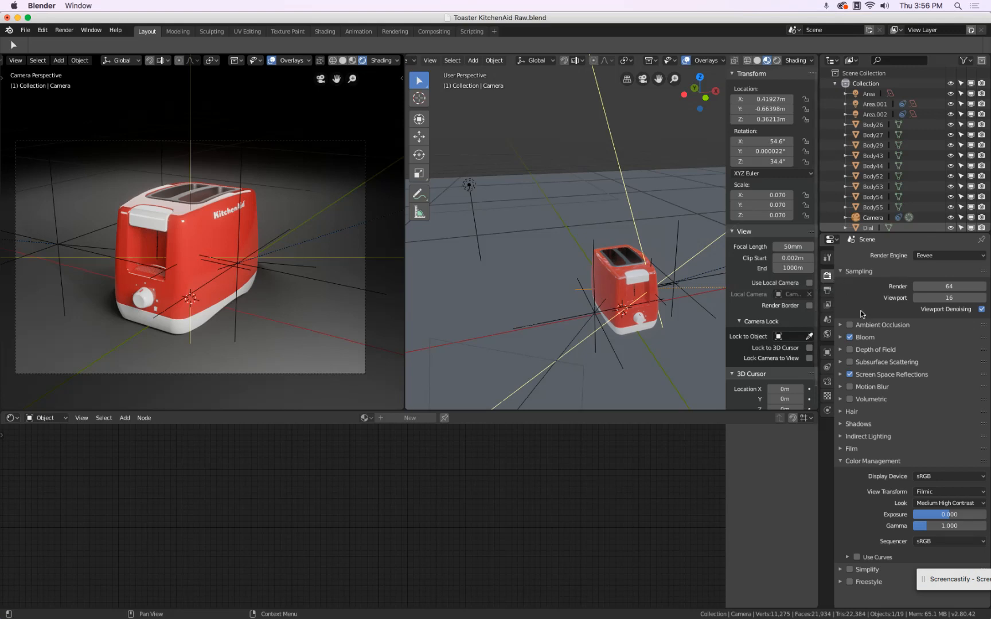
{"action": "left_click", "coordinate": [851, 351]}
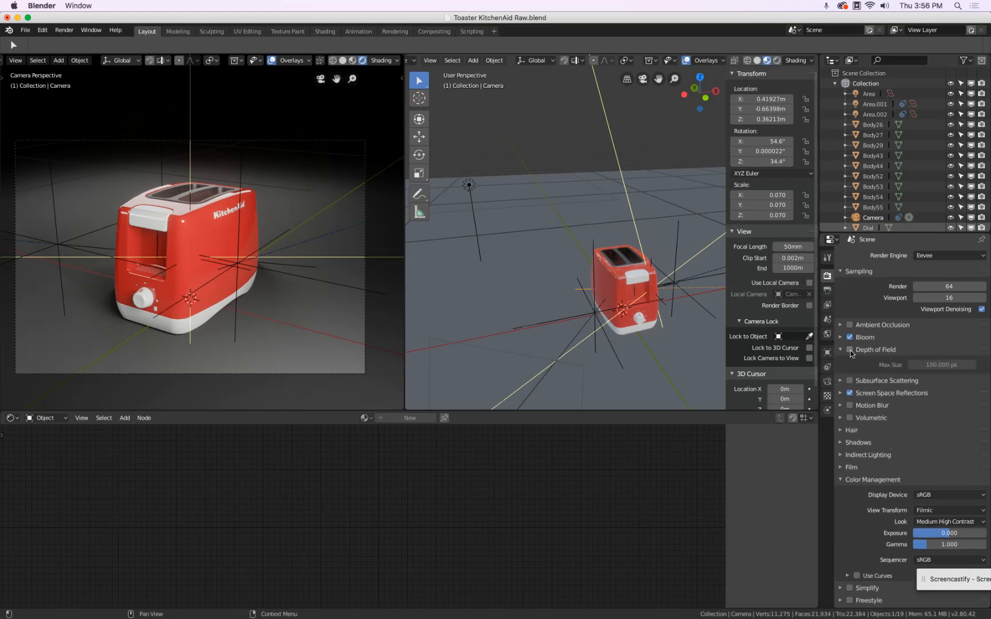
{"action": "left_click", "coordinate": [851, 351]}
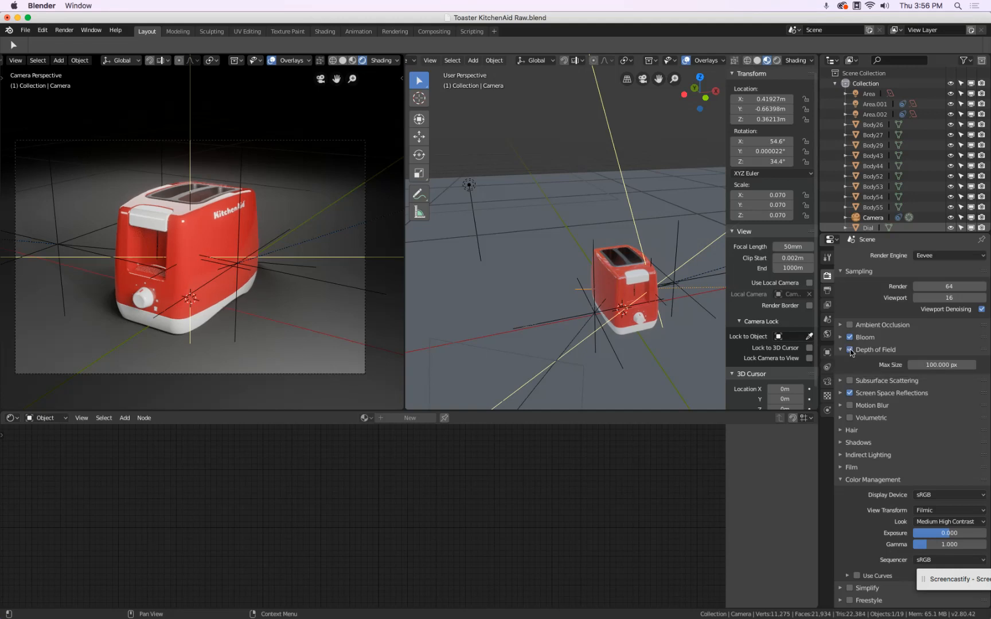
Compare the toaster's bread slots up close with Depth of Field off and on, leaving it on.
{"action": "scroll", "coordinate": [205, 177], "scroll_direction": "up", "scroll_amount": 5}
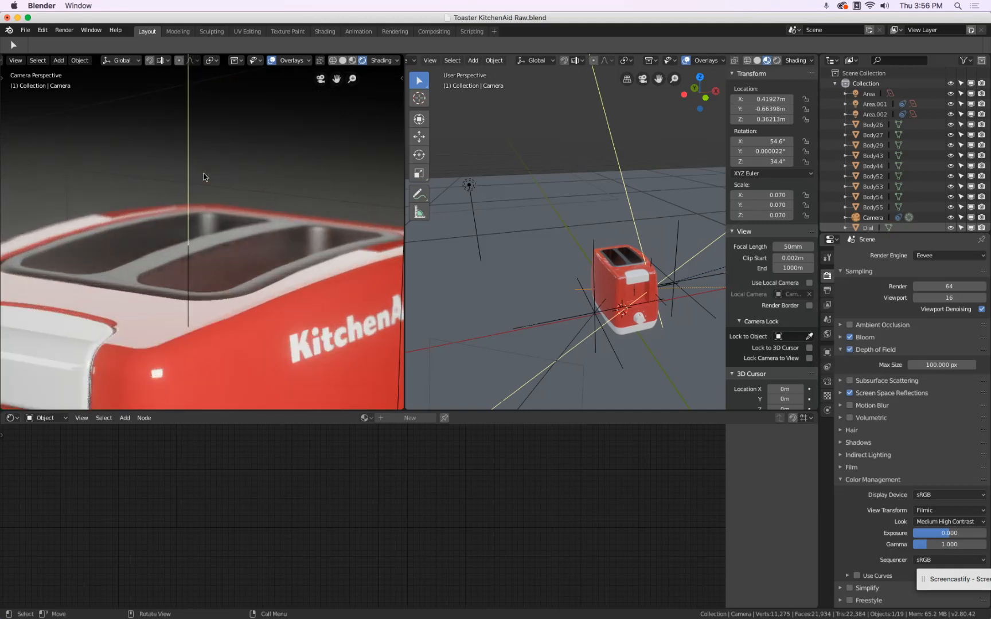
{"action": "scroll", "coordinate": [205, 177], "scroll_direction": "up", "scroll_amount": 3}
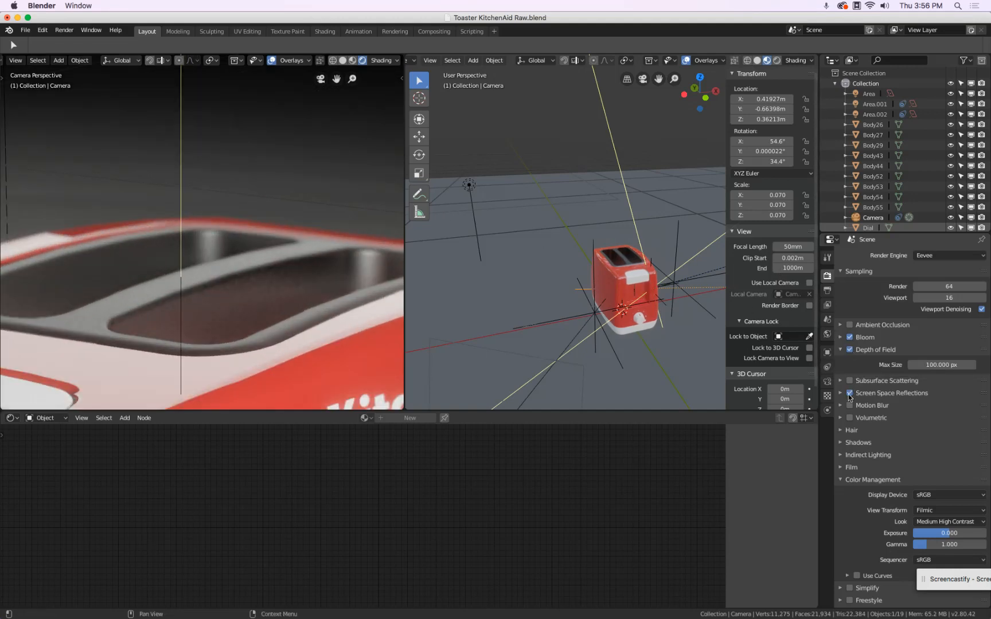
{"action": "left_click", "coordinate": [850, 350]}
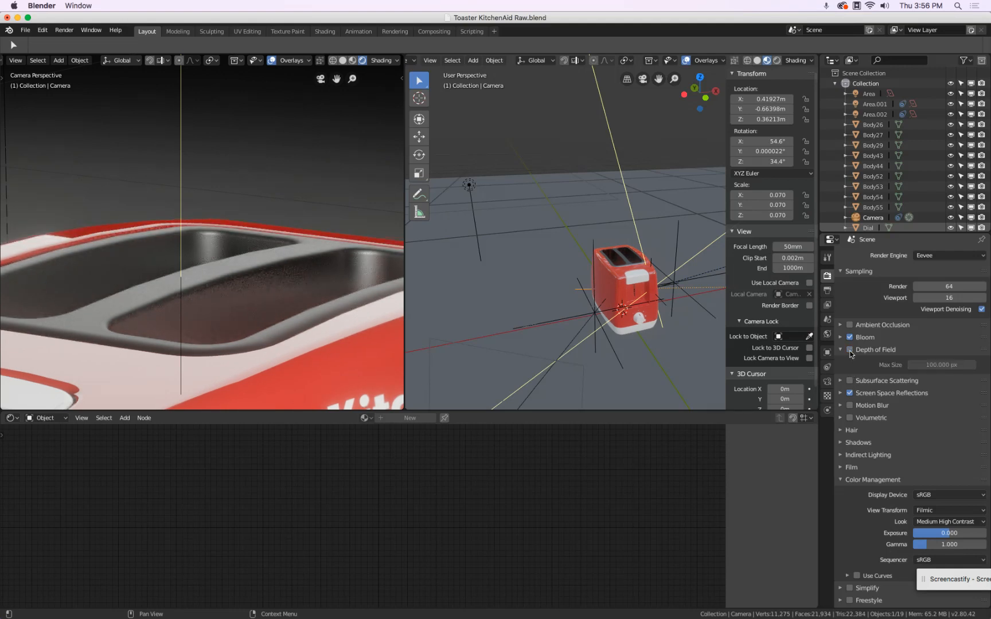
{"action": "left_click", "coordinate": [850, 350]}
{"action": "left_click", "coordinate": [850, 350]}
{"action": "left_click", "coordinate": [850, 351]}
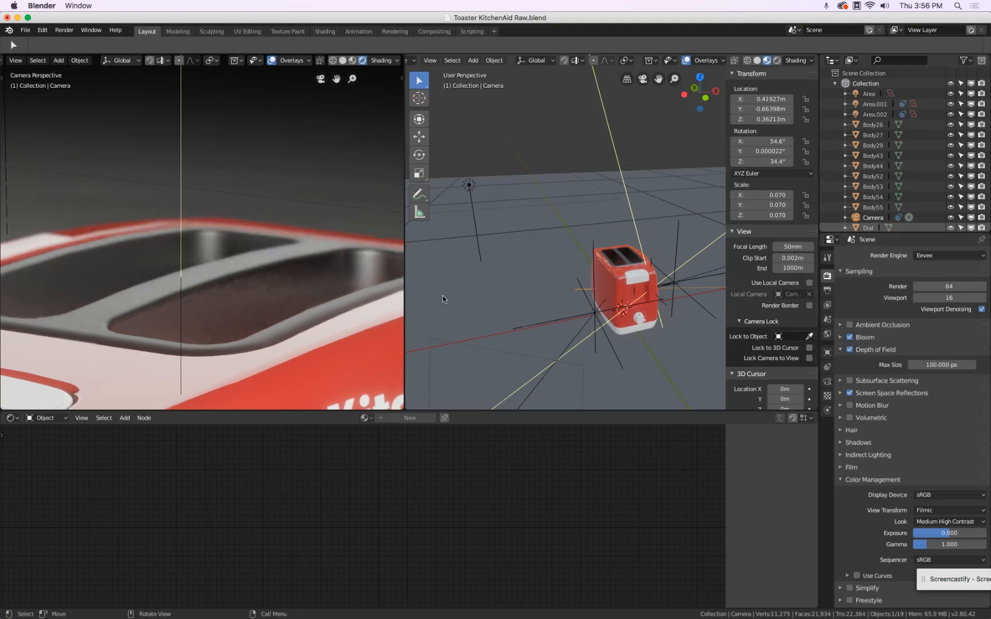
Compare the KitchenAid logo and rear edge up close with Depth of Field off and on, leaving it on.
{"action": "scroll", "coordinate": [367, 275], "scroll_direction": "down", "scroll_amount": 5}
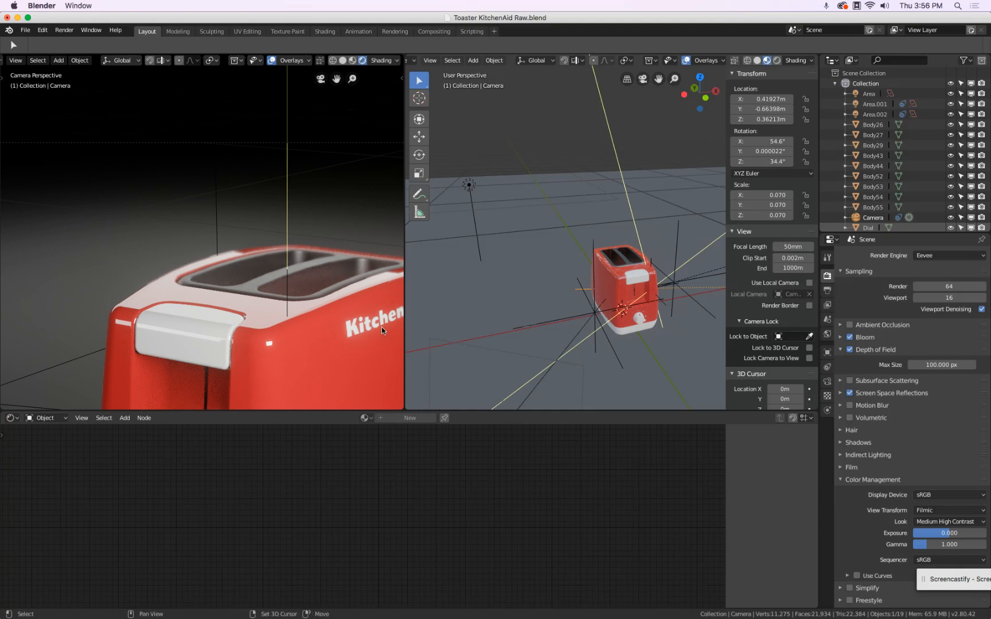
{"action": "middle_click_drag", "start_coordinate": [382, 331], "coordinate": [256, 297], "text": "shift"}
{"action": "scroll", "coordinate": [289, 283], "scroll_direction": "up", "scroll_amount": 4}
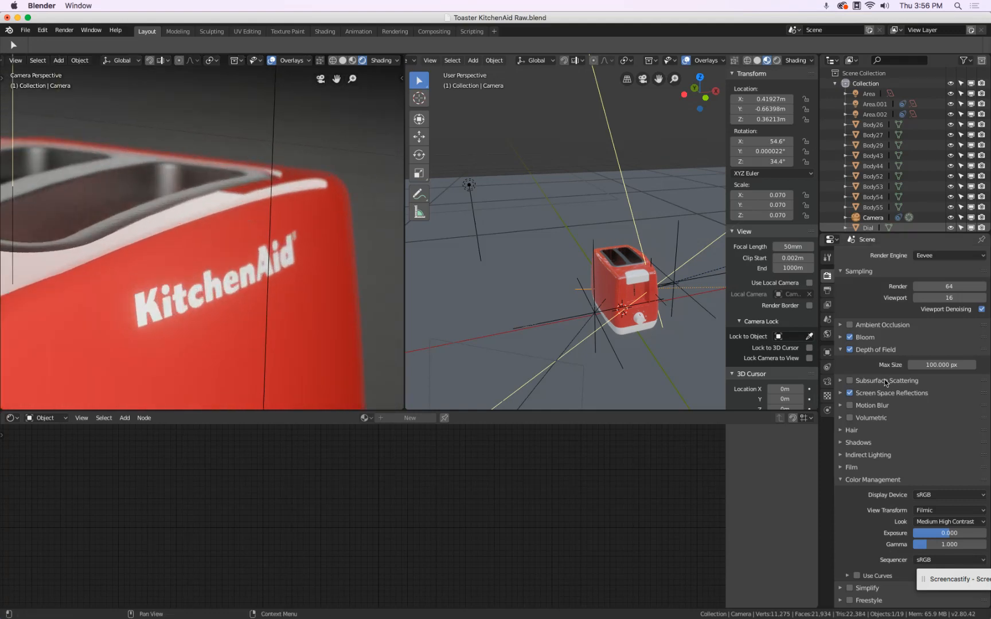
{"action": "left_click", "coordinate": [849, 350]}
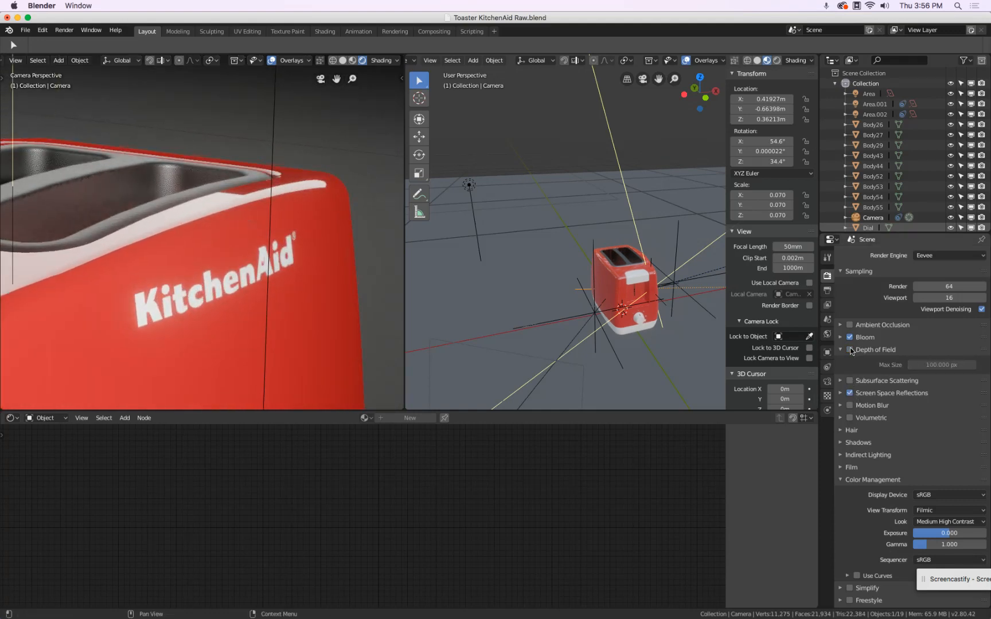
{"action": "left_click", "coordinate": [851, 349]}
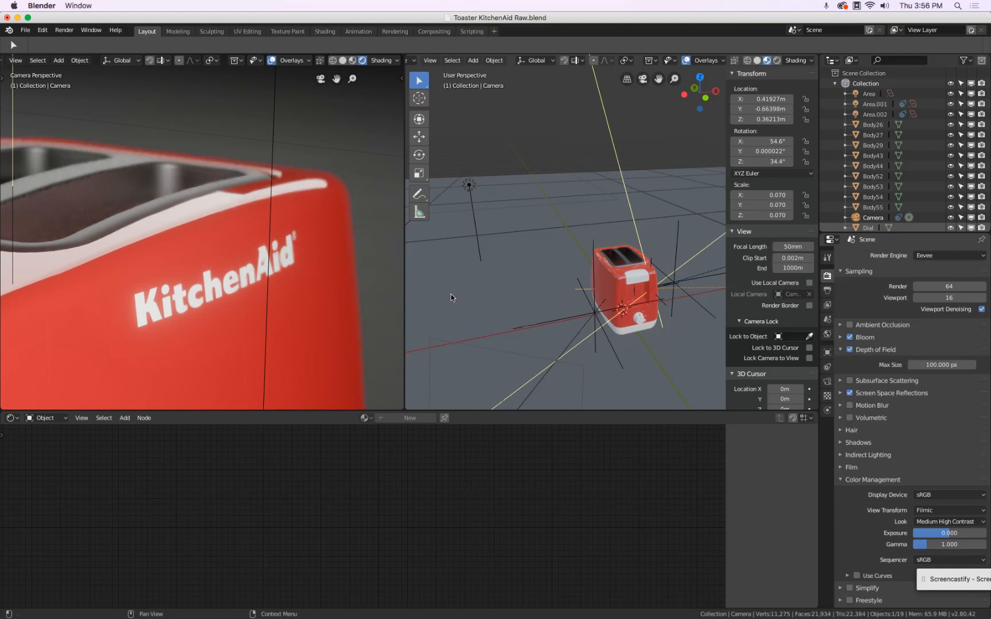
Bring the whole toaster back into the camera view, render a still image, review it and close the render.
{"action": "scroll", "coordinate": [239, 268], "scroll_direction": "down", "scroll_amount": 5}
{"action": "middle_click_drag", "start_coordinate": [228, 269], "coordinate": [277, 223], "text": "shift"}
{"action": "scroll", "coordinate": [277, 223], "scroll_direction": "up", "scroll_amount": 1}
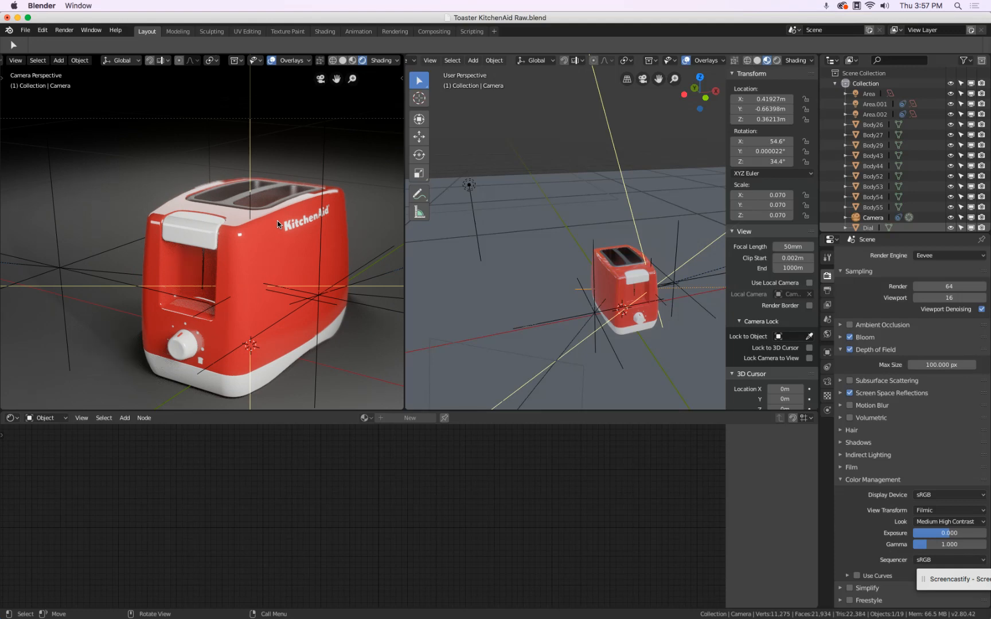
{"action": "left_click", "coordinate": [64, 30]}
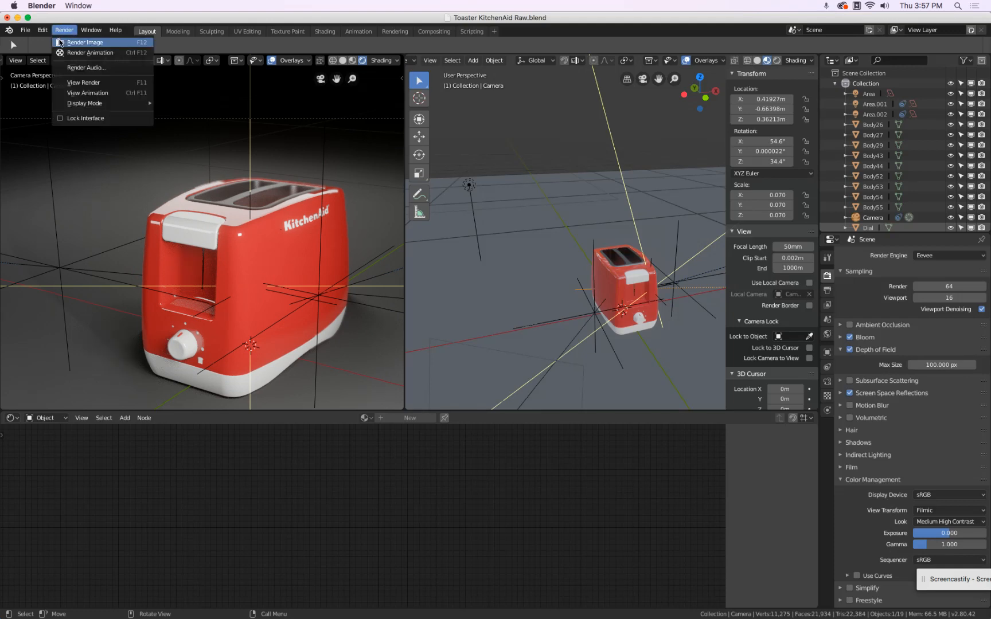
{"action": "left_click", "coordinate": [60, 42]}
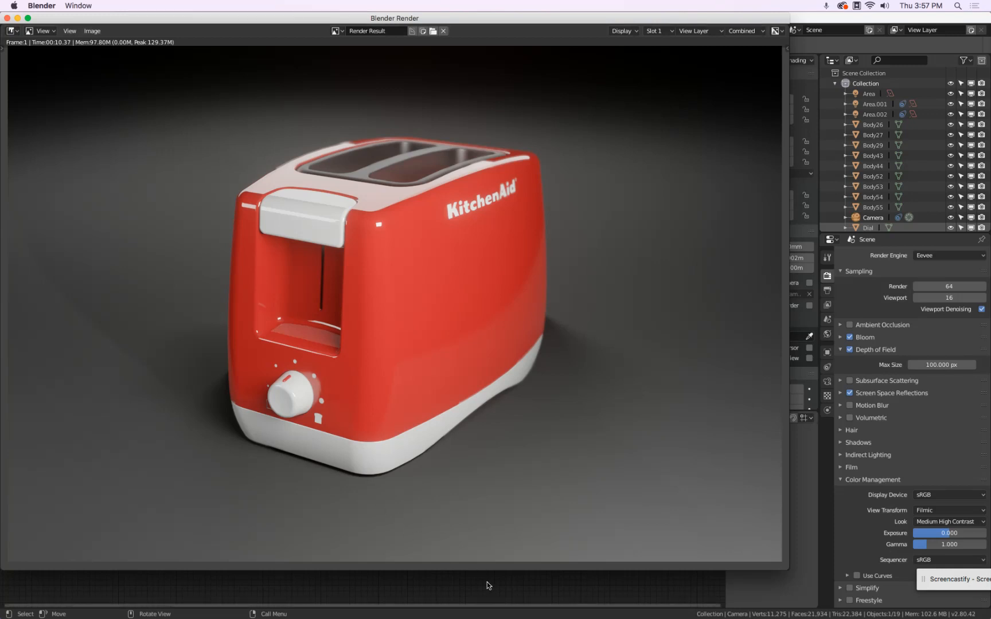
{"action": "key", "text": "Escape"}
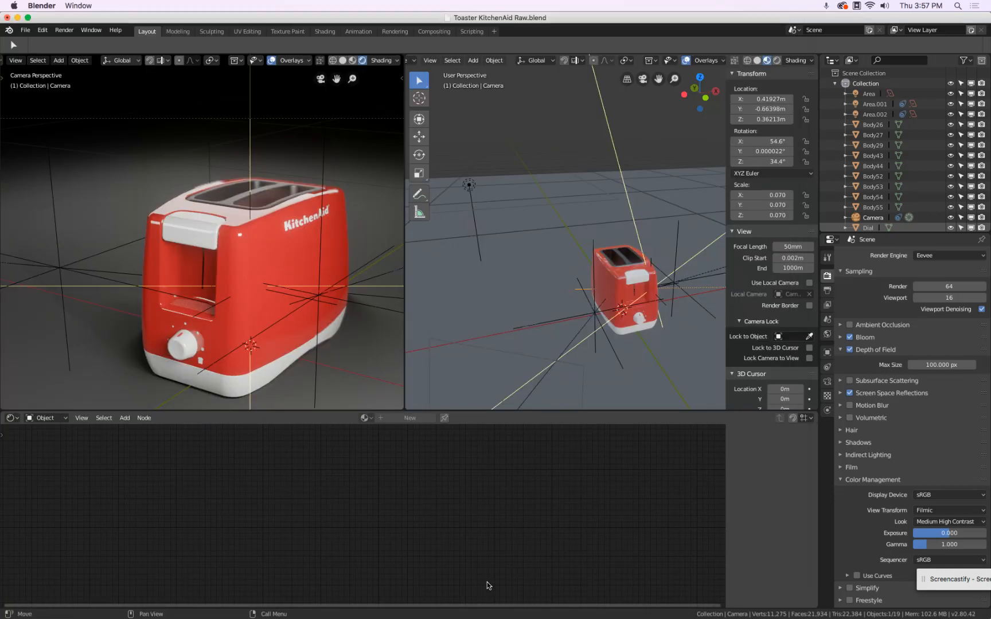
Select the toaster's red body and move its Material Output node farther away from the Principled BSDF node.
{"action": "left_click", "coordinate": [597, 265]}
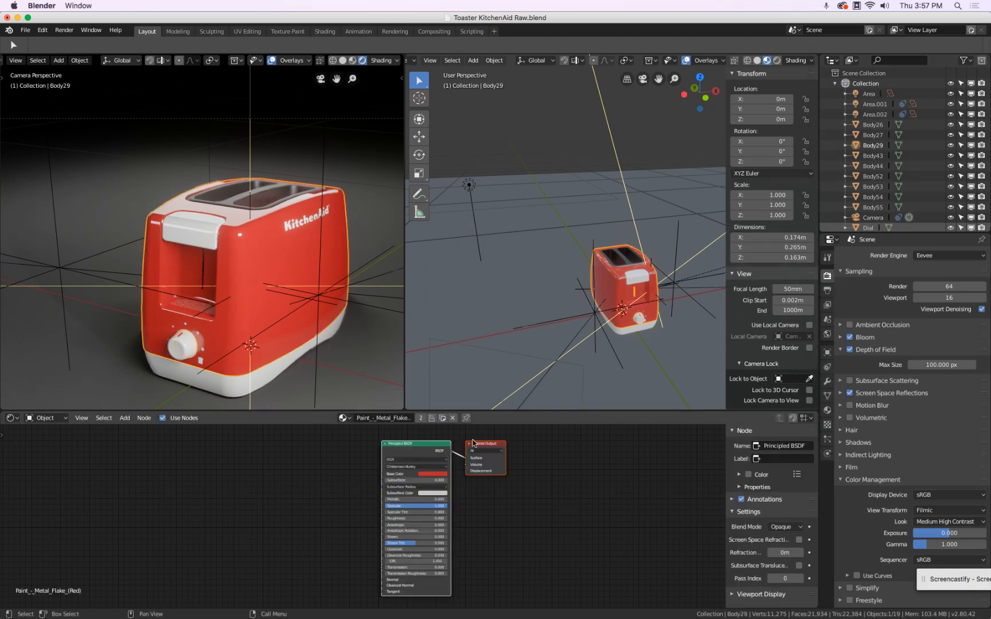
{"action": "scroll", "coordinate": [459, 441], "scroll_direction": "up", "scroll_amount": 3}
{"action": "scroll", "coordinate": [458, 441], "scroll_direction": "down", "scroll_amount": 1}
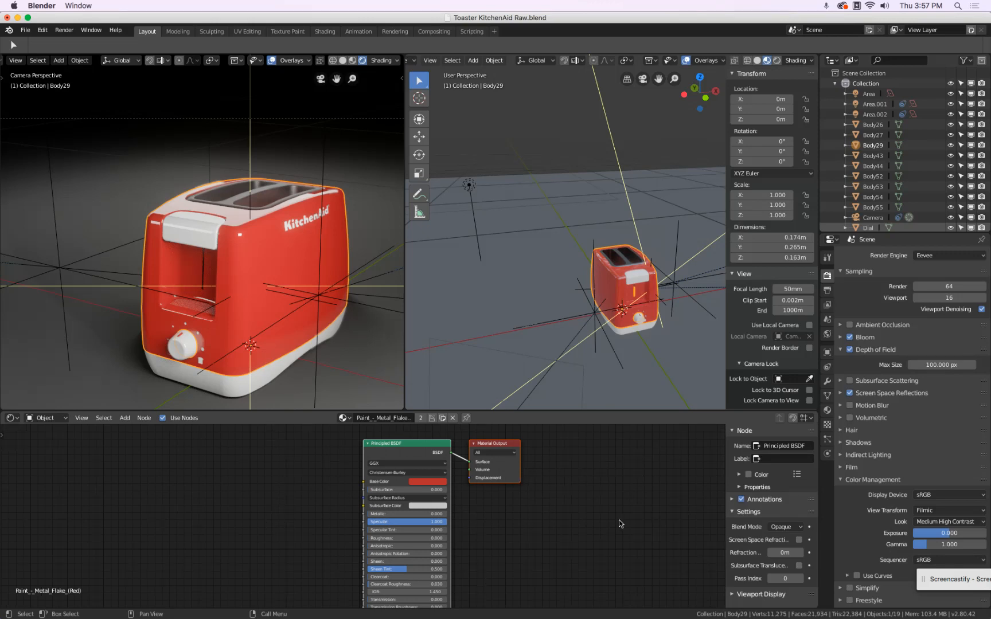
{"action": "middle_click_drag", "start_coordinate": [604, 514], "coordinate": [608, 507]}
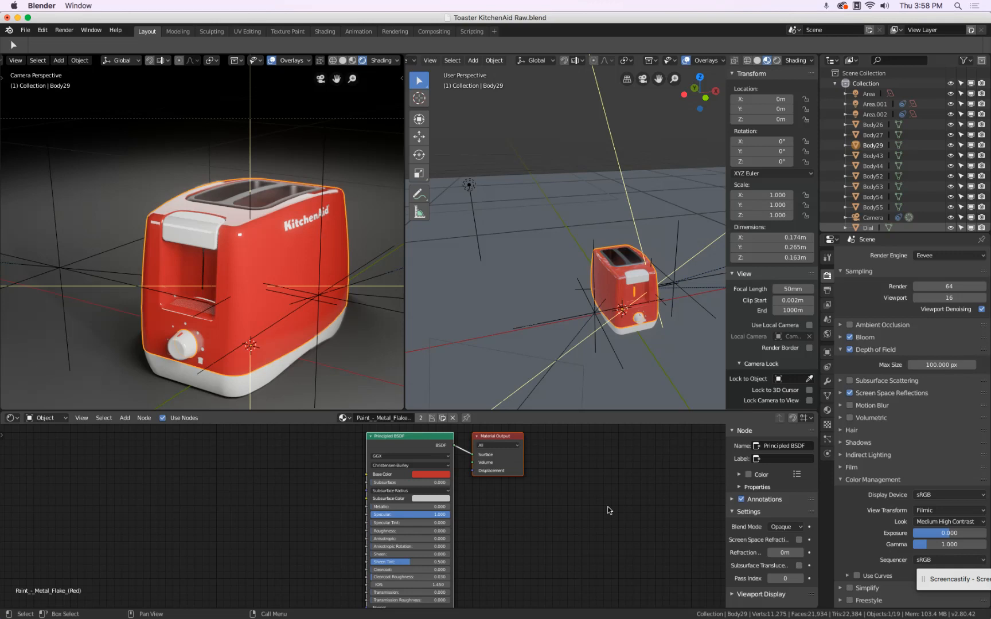
{"action": "left_click", "coordinate": [502, 441]}
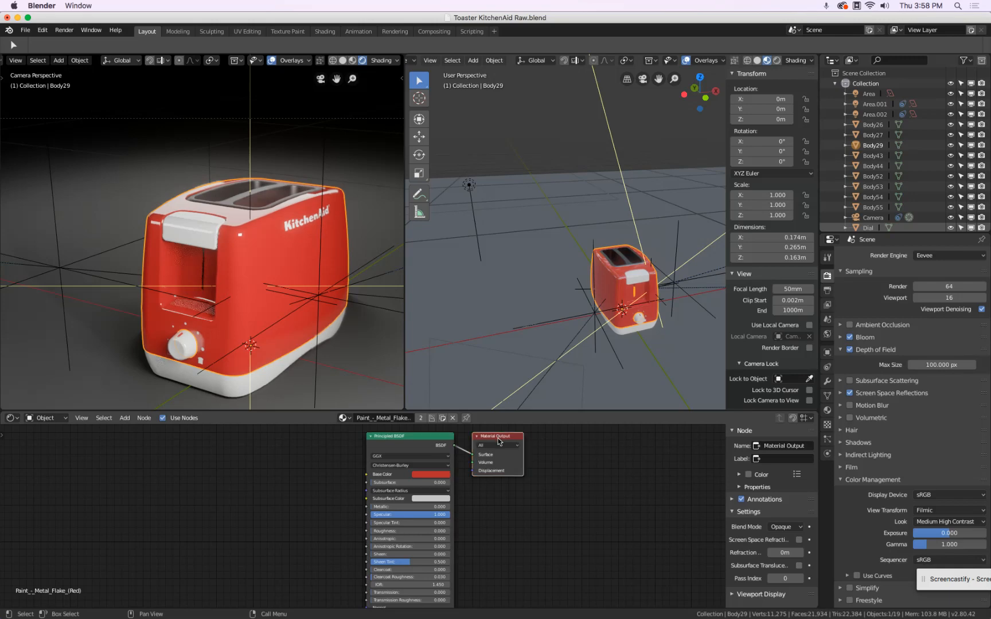
{"action": "left_click_drag", "start_coordinate": [502, 441], "coordinate": [660, 471]}
{"action": "scroll", "coordinate": [562, 450], "scroll_direction": "up", "scroll_amount": 3}
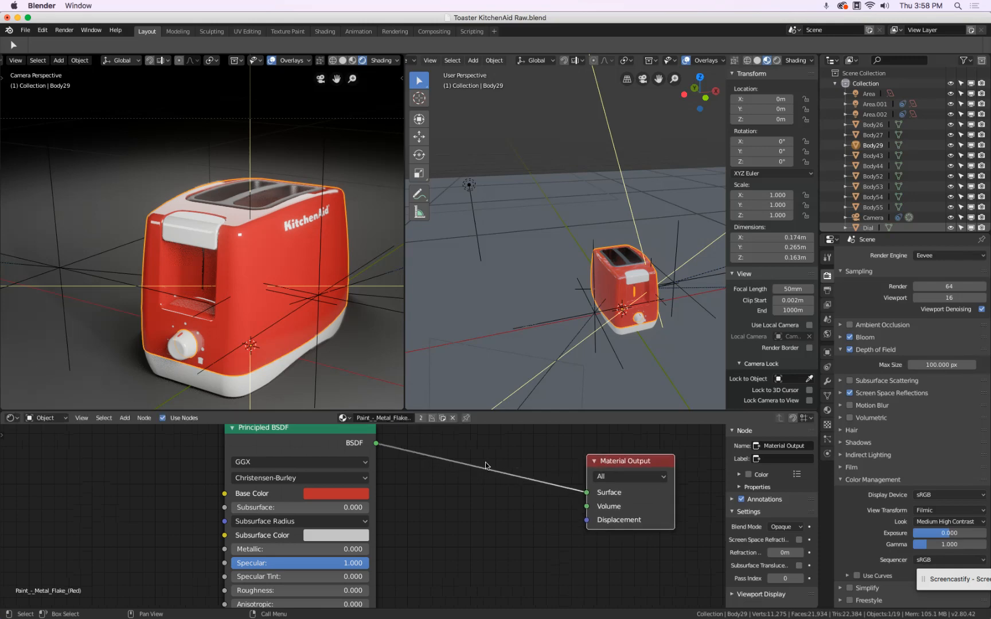
Set the Specular value of the red body's Principled BSDF node to 0.
{"action": "scroll", "coordinate": [485, 464], "scroll_direction": "down", "scroll_amount": 8}
{"action": "left_click", "coordinate": [387, 449]}
{"action": "scroll", "coordinate": [387, 450], "scroll_direction": "up", "scroll_amount": 3}
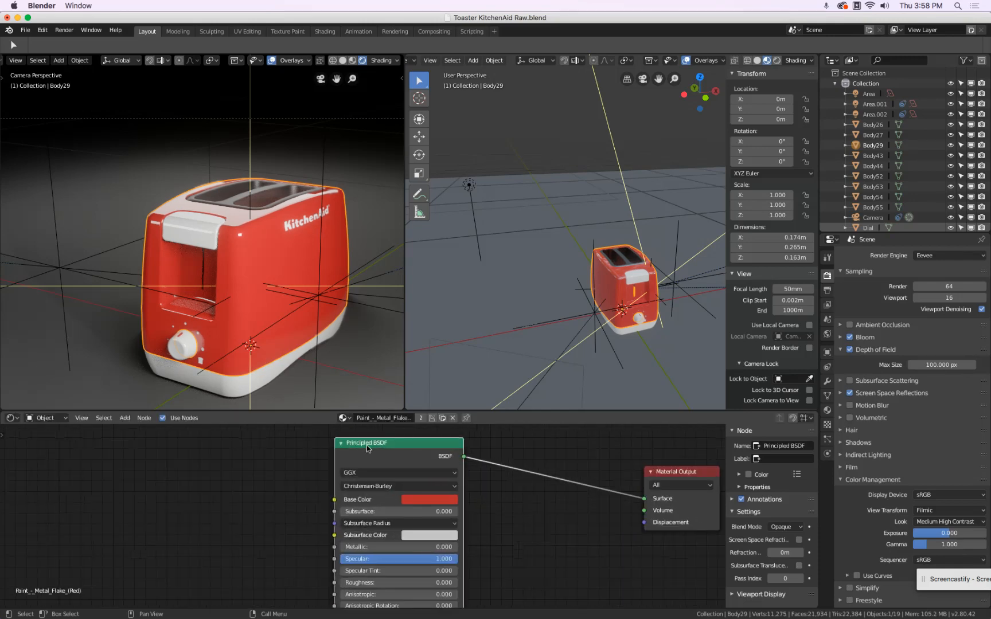
{"action": "scroll", "coordinate": [396, 447], "scroll_direction": "down", "scroll_amount": 2}
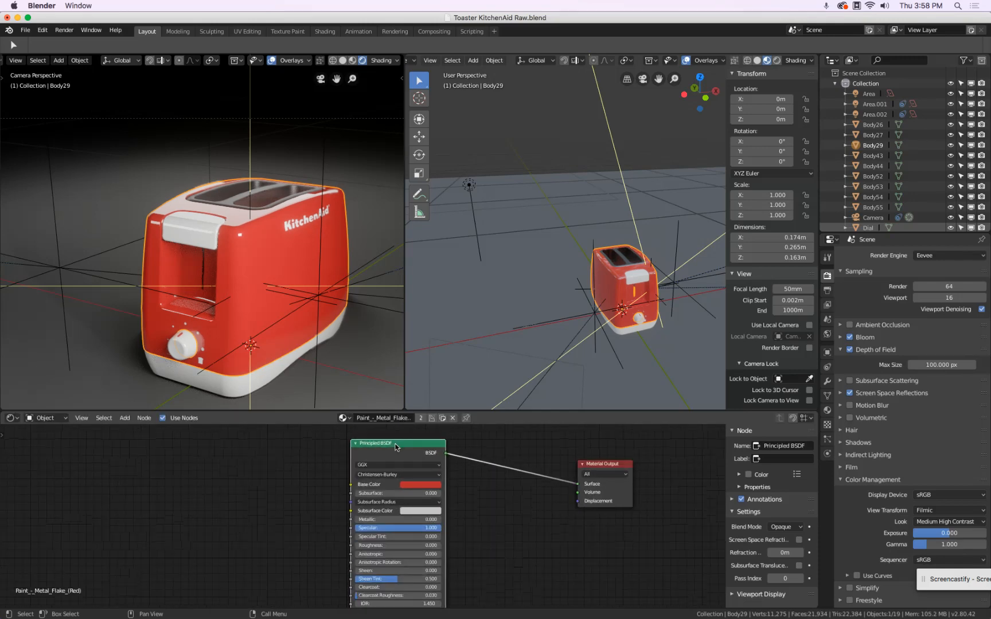
{"action": "left_click_drag", "start_coordinate": [397, 527], "coordinate": [217, 528]}
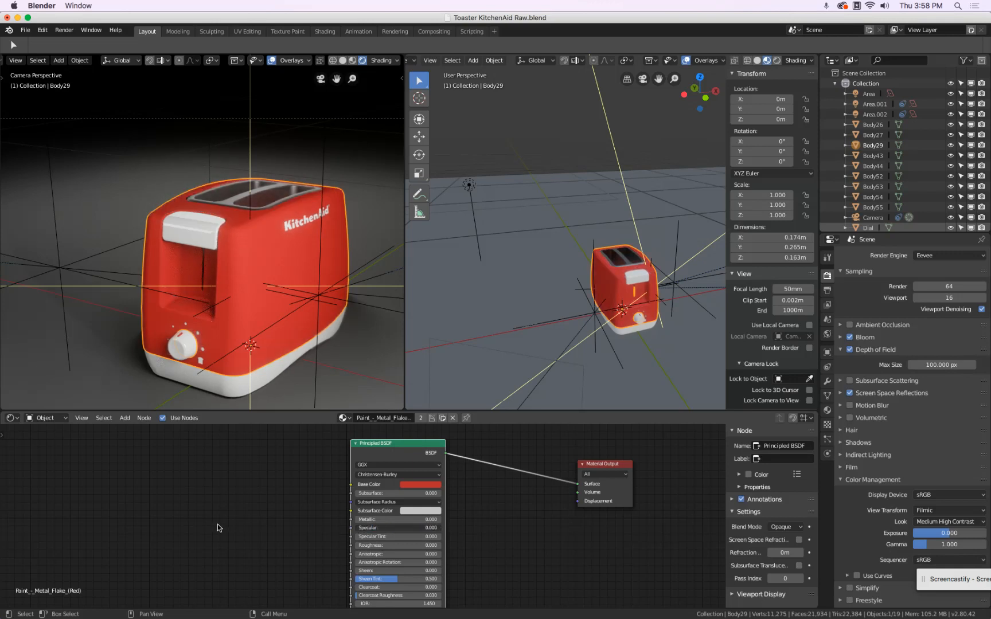
Try the red body's Principled BSDF with Metallic at 0, Specular at 1, Roughness at 0.629 and Sheen at 1.
{"action": "left_click_drag", "start_coordinate": [387, 520], "coordinate": [326, 562]}
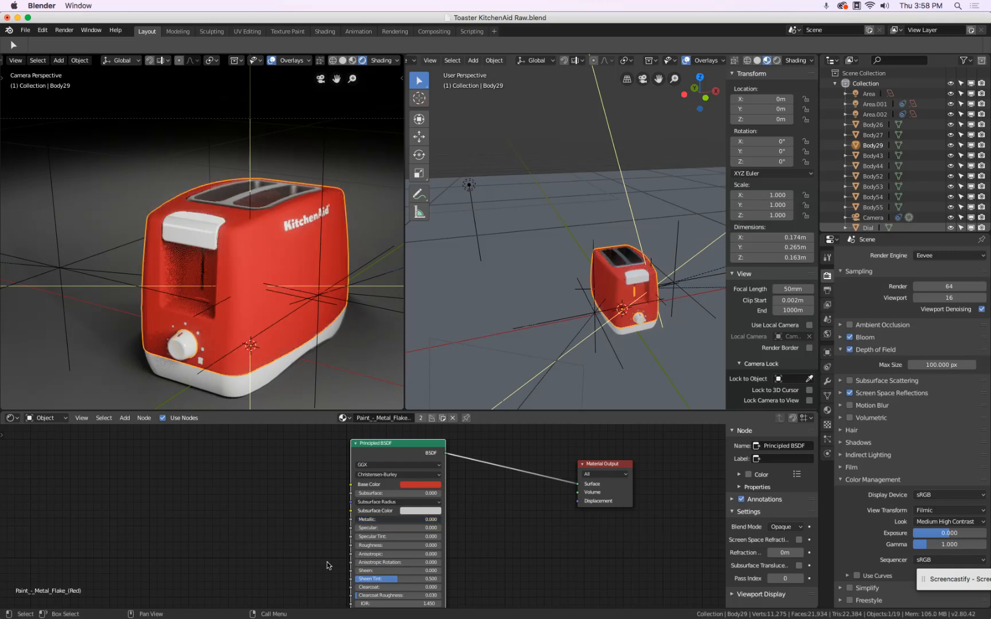
{"action": "left_click_drag", "start_coordinate": [388, 528], "coordinate": [527, 536]}
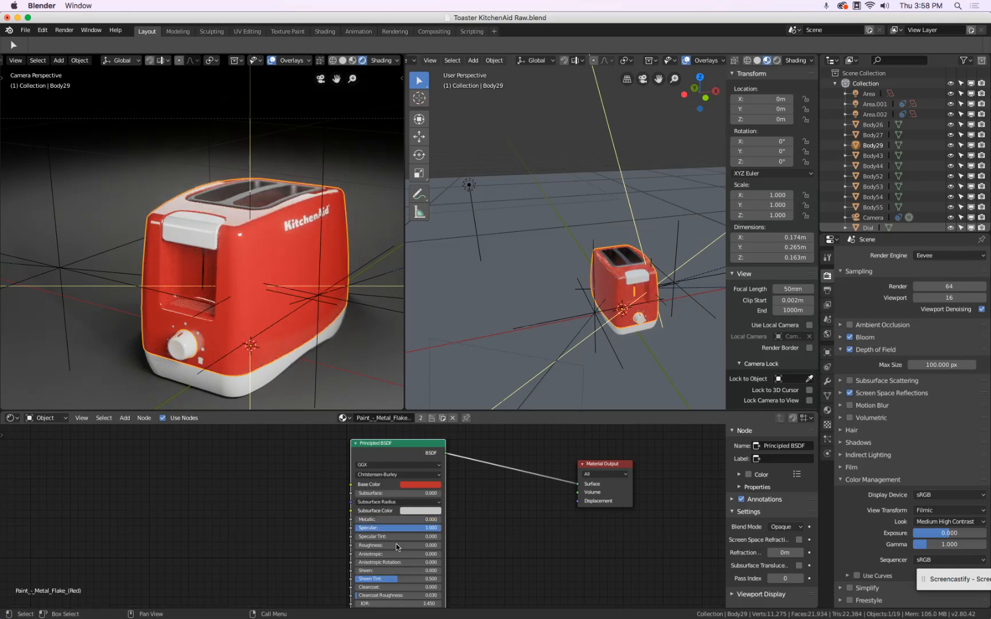
{"action": "mouse_move", "coordinate": [382, 544]}
{"action": "left_mouse_down"}
{"action": "mouse_move", "coordinate": [446, 552]}
{"action": "mouse_move", "coordinate": [421, 550]}
{"action": "mouse_move", "coordinate": [440, 553]}
{"action": "mouse_move", "coordinate": [413, 572]}
{"action": "mouse_move", "coordinate": [499, 580]}
{"action": "mouse_move", "coordinate": [286, 552]}
{"action": "mouse_move", "coordinate": [579, 585]}
{"action": "left_mouse_up"}
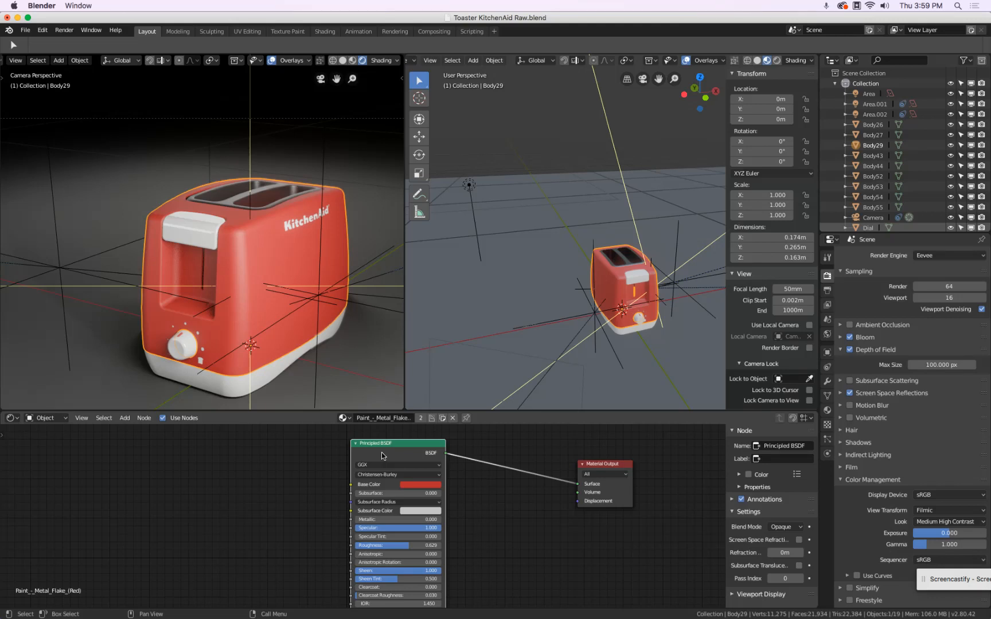
Delete the Principled BSDF node from the red body's material and show the material's properties.
{"action": "key", "text": "x"}
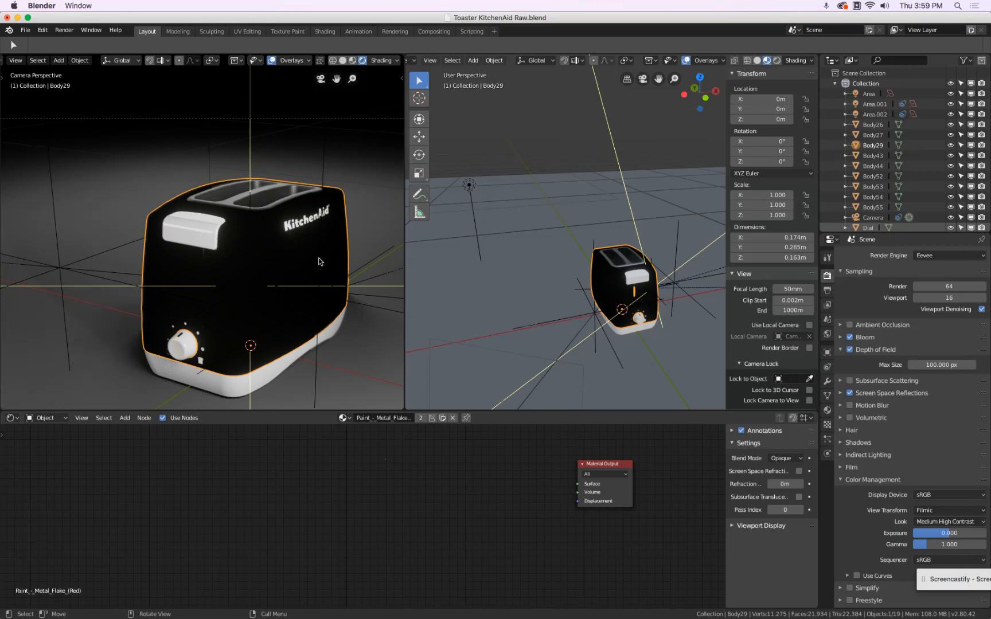
{"action": "left_click", "coordinate": [609, 494]}
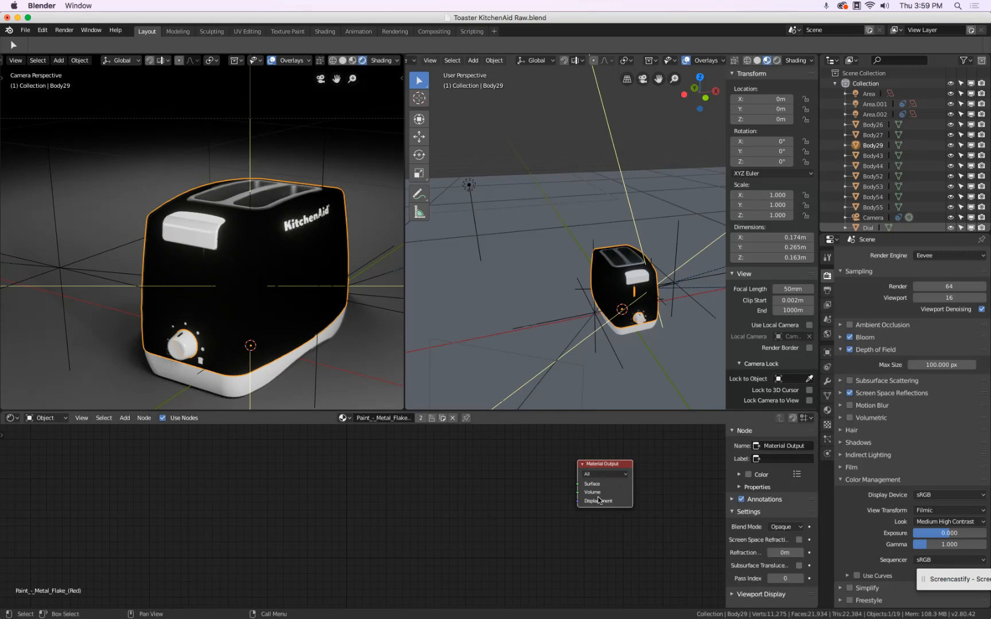
{"action": "left_click", "coordinate": [827, 410]}
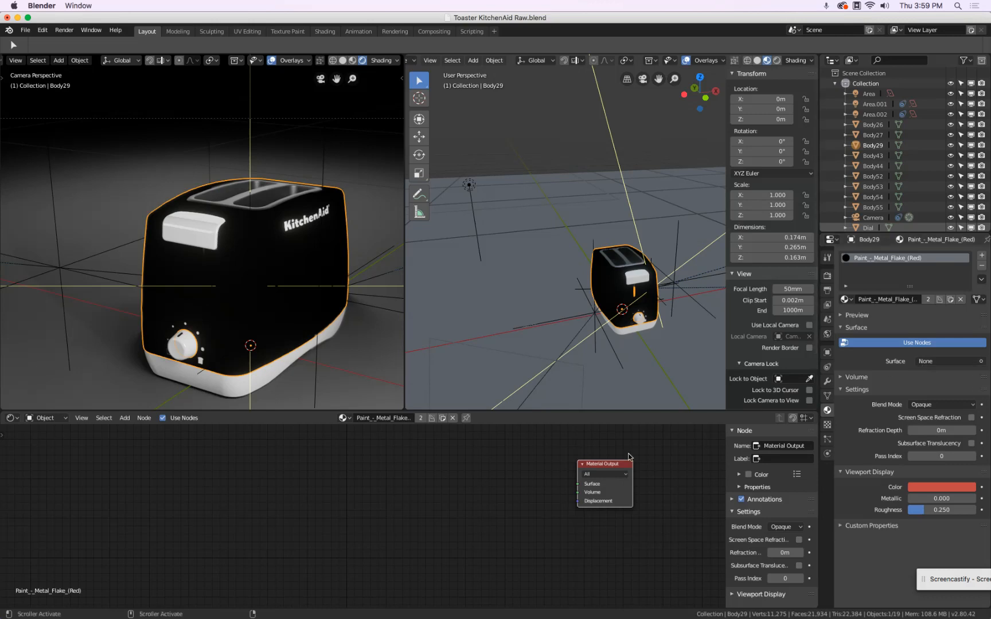
Add a Glossy BSDF node to the red body's material and link it to the Material Output's Surface input.
{"action": "left_click", "coordinate": [129, 420]}
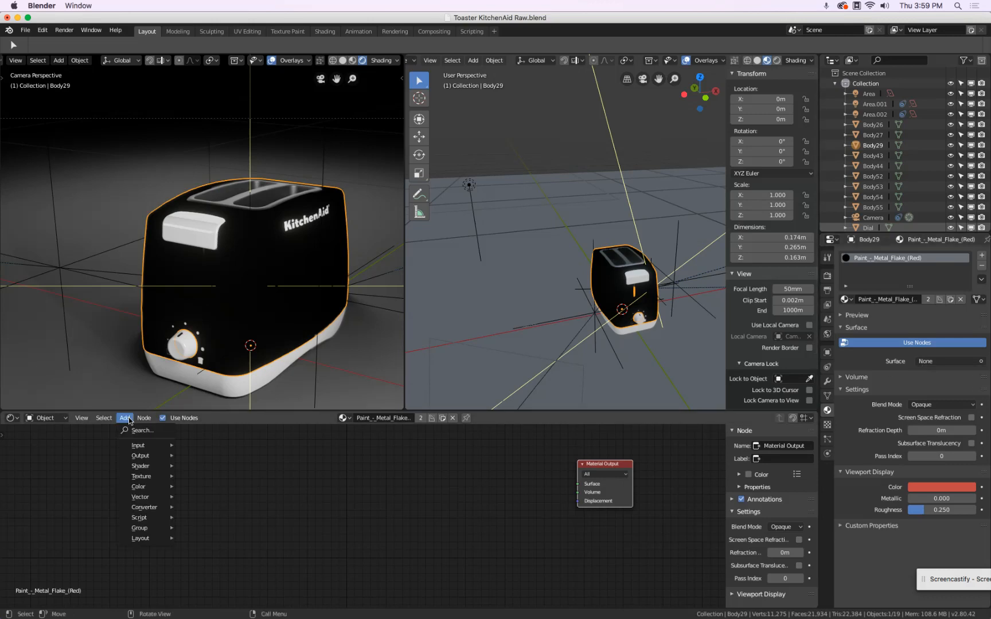
{"action": "mouse_move", "coordinate": [153, 471]}
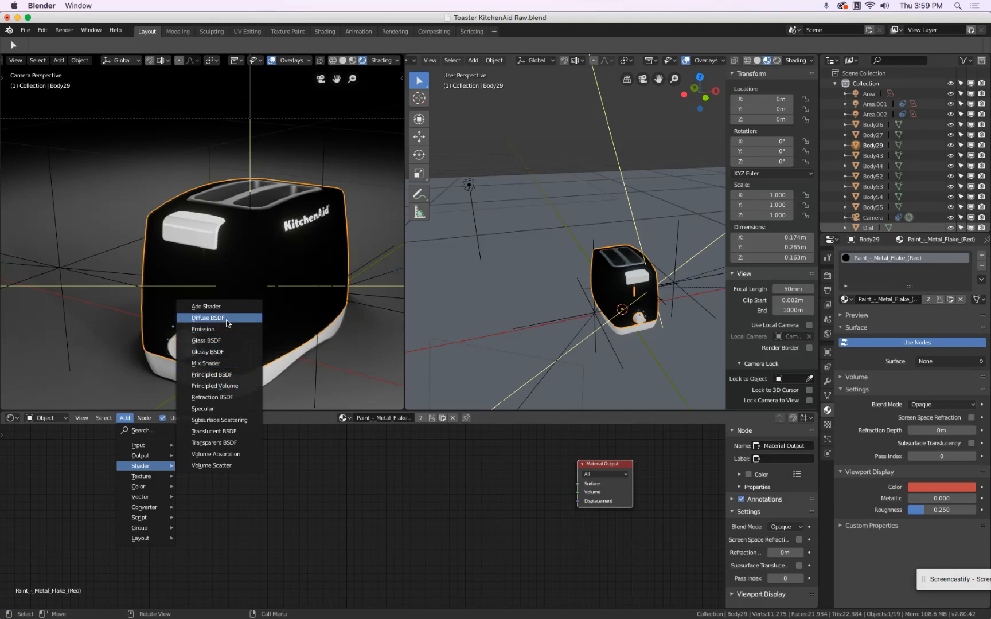
{"action": "left_click", "coordinate": [223, 352]}
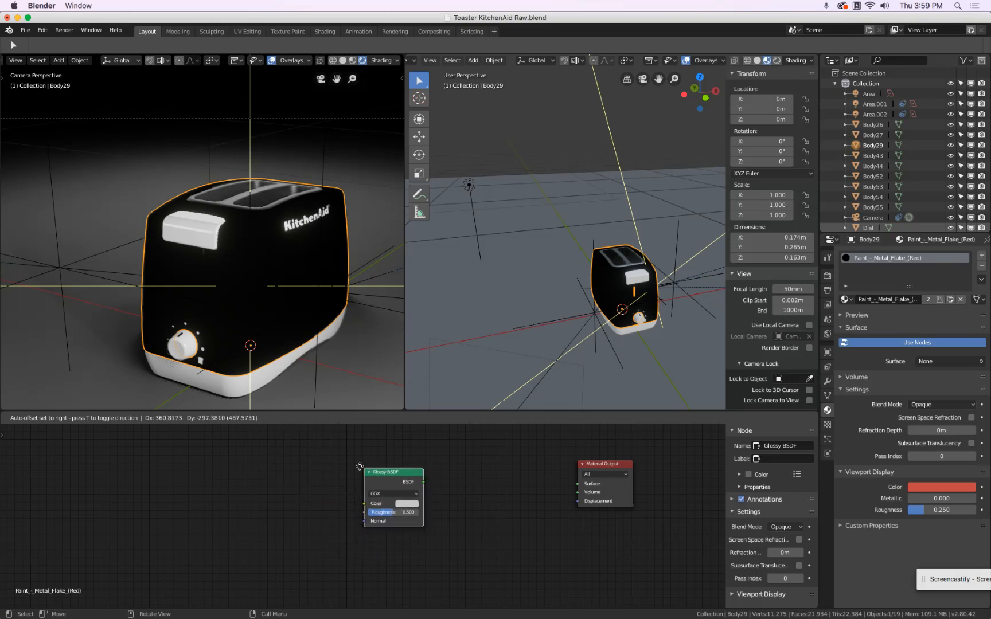
{"action": "left_click", "coordinate": [420, 501]}
{"action": "left_click_drag", "start_coordinate": [394, 471], "coordinate": [586, 487]}
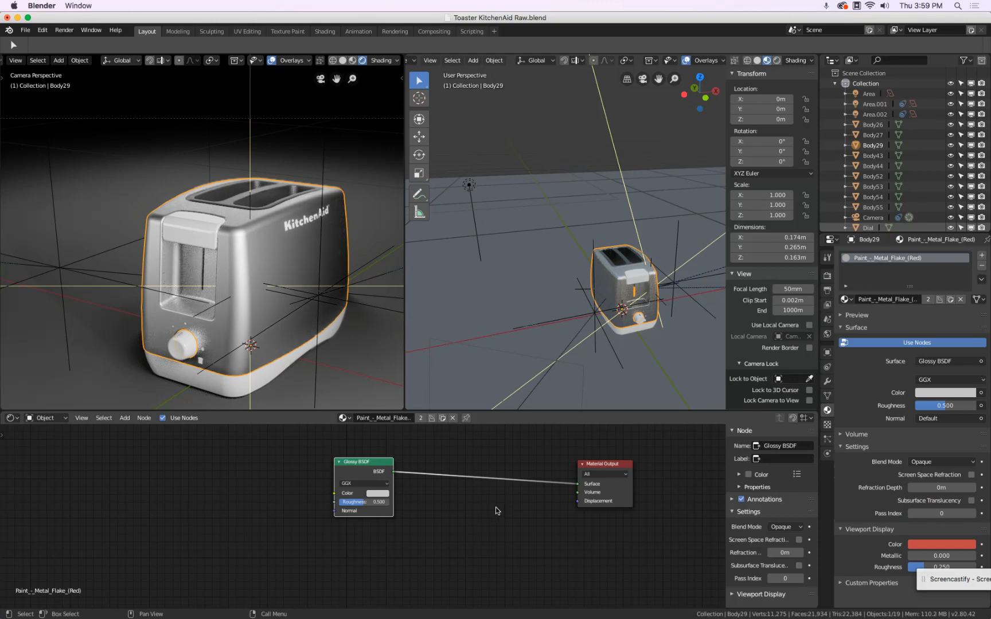
Give the Glossy BSDF a red colour with hue 0.002 and saturation 0.774, and set its Roughness to 0.5.
{"action": "left_click", "coordinate": [379, 494]}
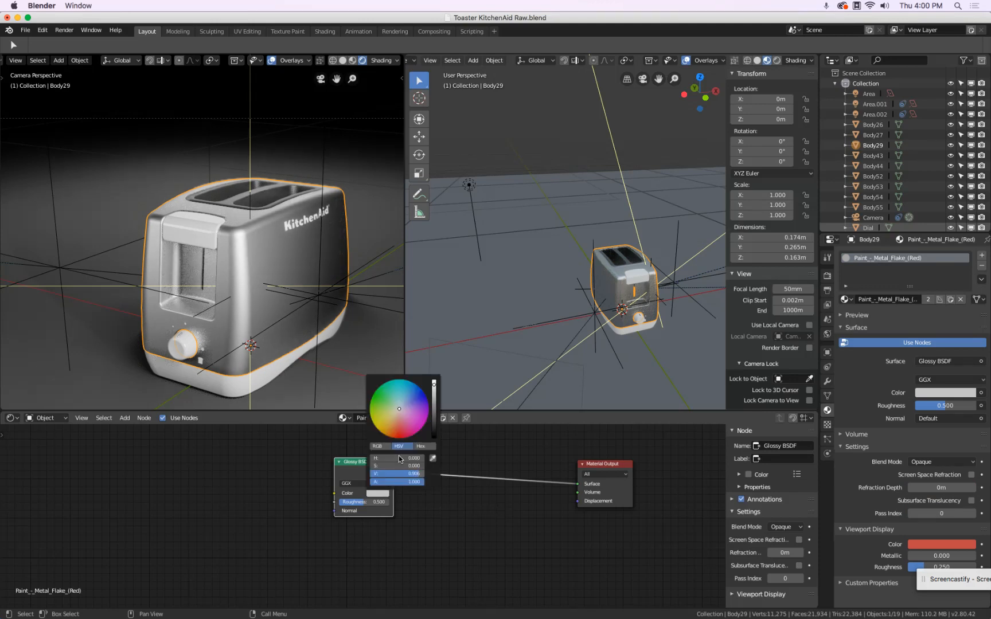
{"action": "left_click", "coordinate": [398, 433]}
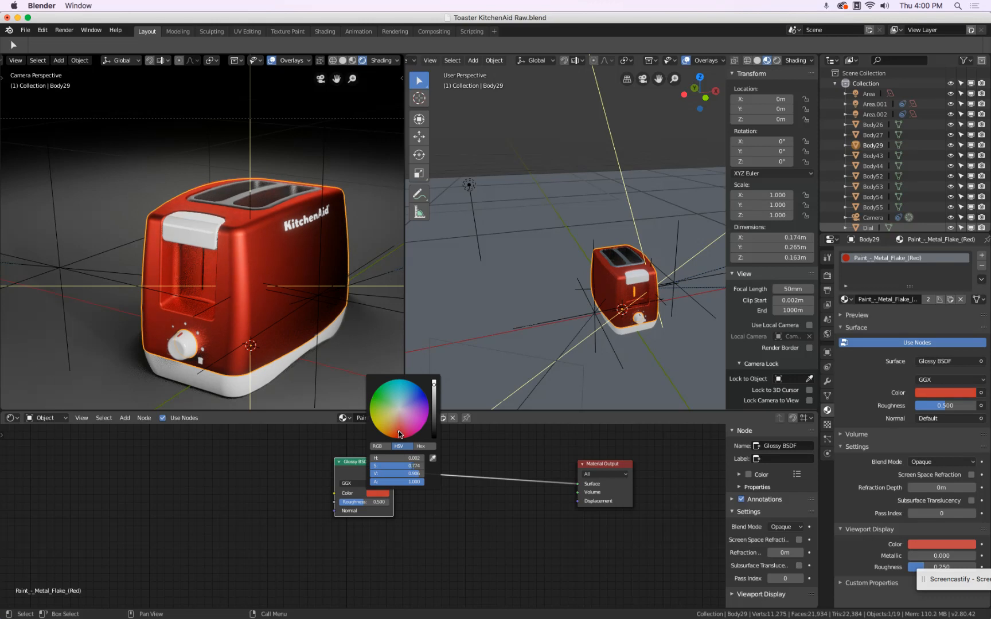
{"action": "mouse_move", "coordinate": [373, 502]}
{"action": "left_mouse_down"}
{"action": "mouse_move", "coordinate": [325, 500]}
{"action": "mouse_move", "coordinate": [384, 510]}
{"action": "mouse_move", "coordinate": [360, 510]}
{"action": "mouse_move", "coordinate": [370, 508]}
{"action": "left_mouse_up"}
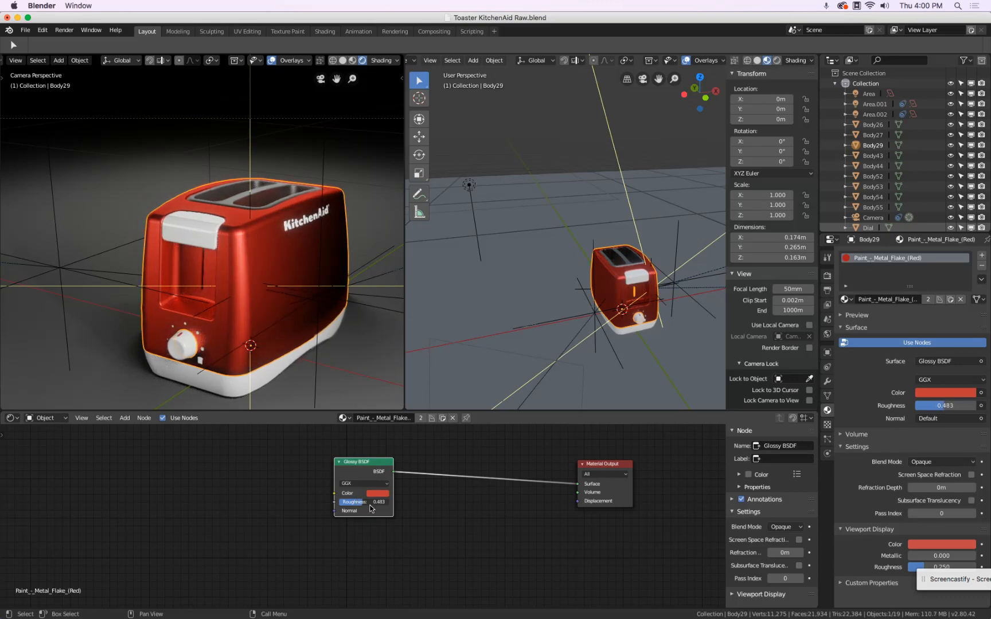
{"action": "left_click", "coordinate": [368, 502]}
{"action": "key", "text": "BackSpace"}
{"action": "type", "text": ".5"}
{"action": "key", "text": "Return"}
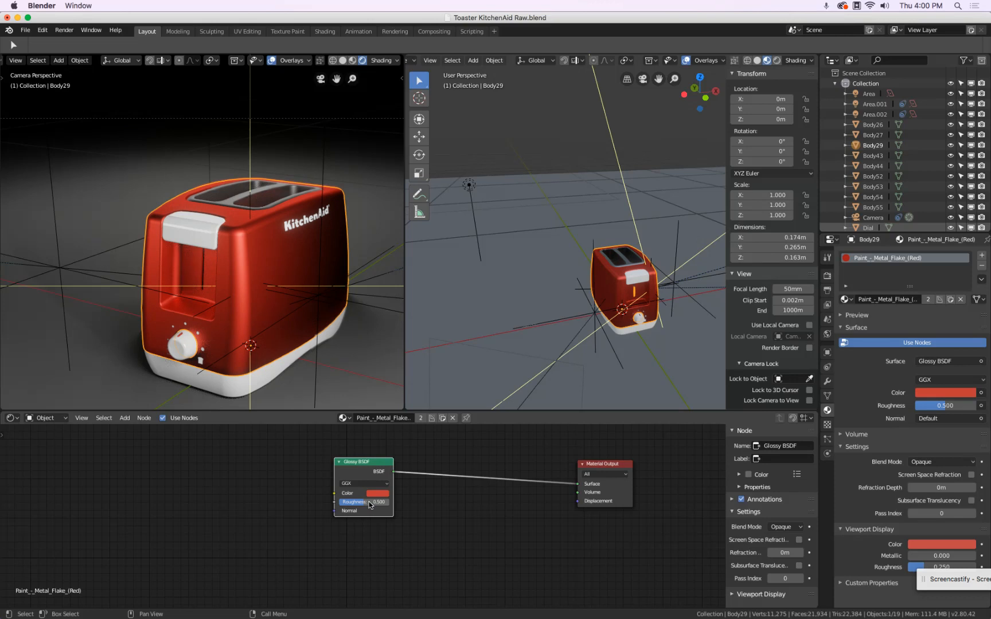
Add a second Glossy BSDF below the first, copy the first node's red colour to it and set its Roughness to 0.1.
{"action": "left_click", "coordinate": [125, 418]}
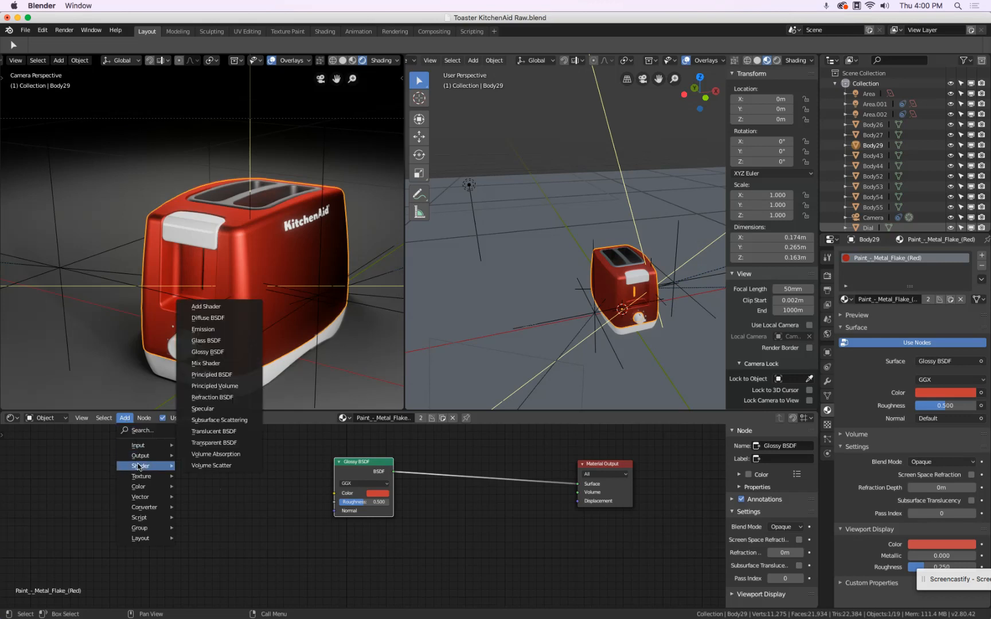
{"action": "left_click", "coordinate": [209, 353]}
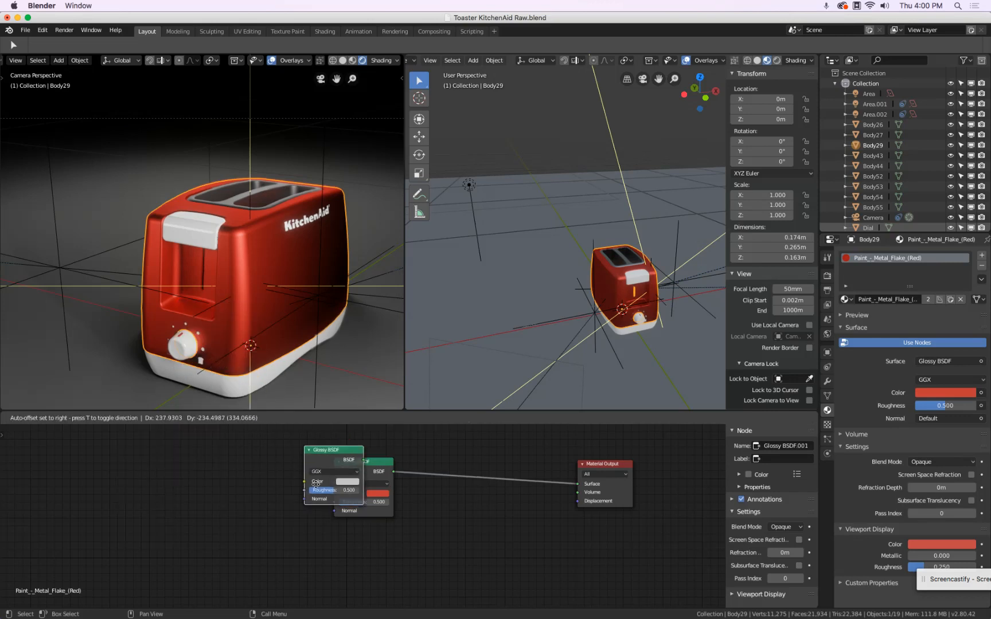
{"action": "left_click", "coordinate": [337, 541]}
{"action": "left_click_drag", "start_coordinate": [378, 494], "coordinate": [385, 577]}
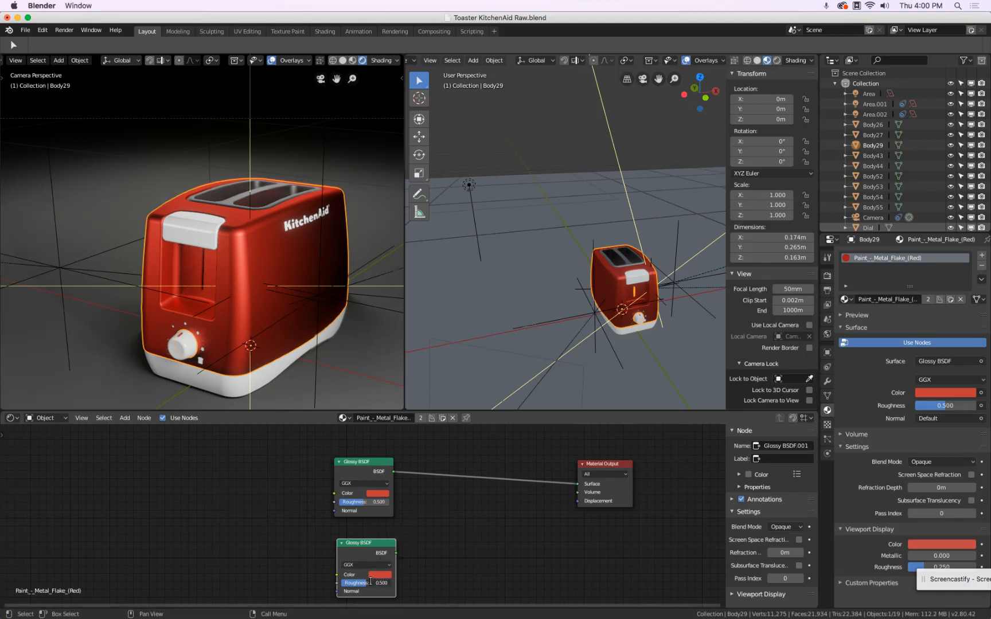
{"action": "left_click", "coordinate": [378, 582]}
{"action": "type", "text": ".1"}
{"action": "key", "text": "Return"}
Compare the two Glossy BSDF nodes by linking each in turn to the Material Output's Surface input.
{"action": "left_click_drag", "start_coordinate": [397, 552], "coordinate": [580, 486]}
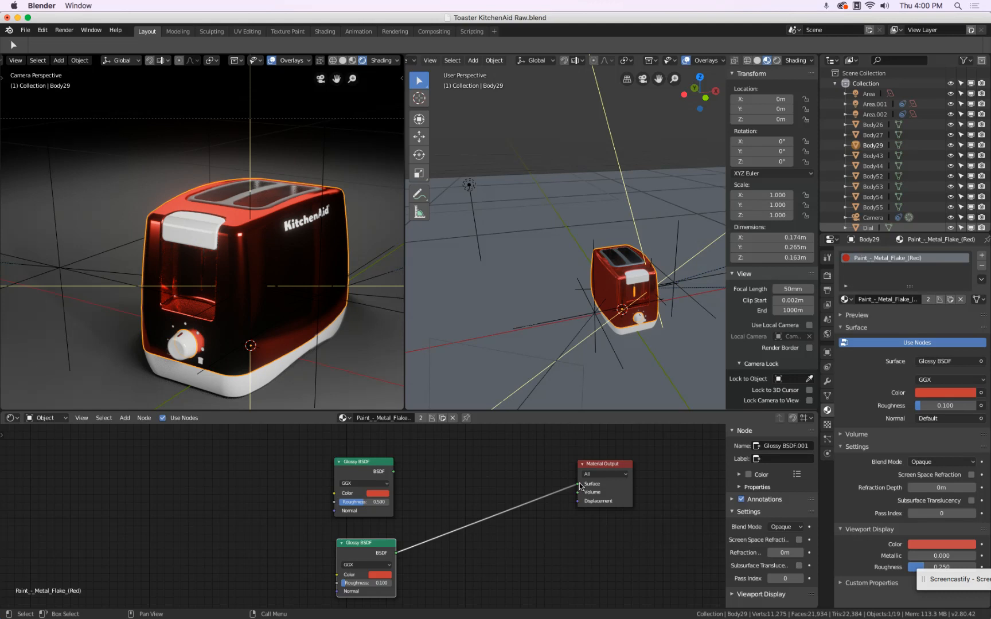
{"action": "left_click_drag", "start_coordinate": [393, 472], "coordinate": [577, 485]}
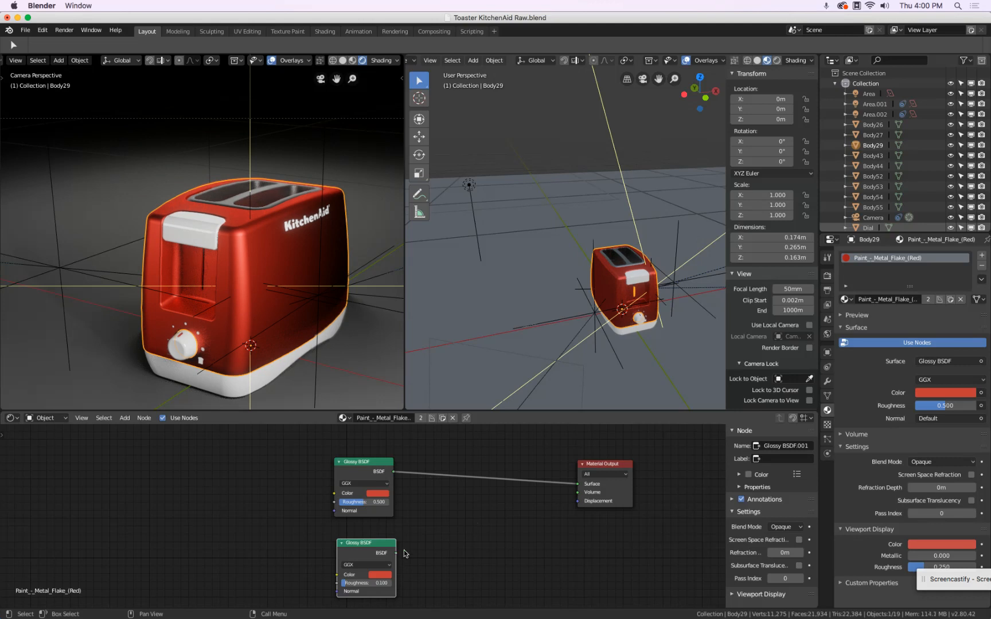
{"action": "left_click_drag", "start_coordinate": [404, 554], "coordinate": [578, 485]}
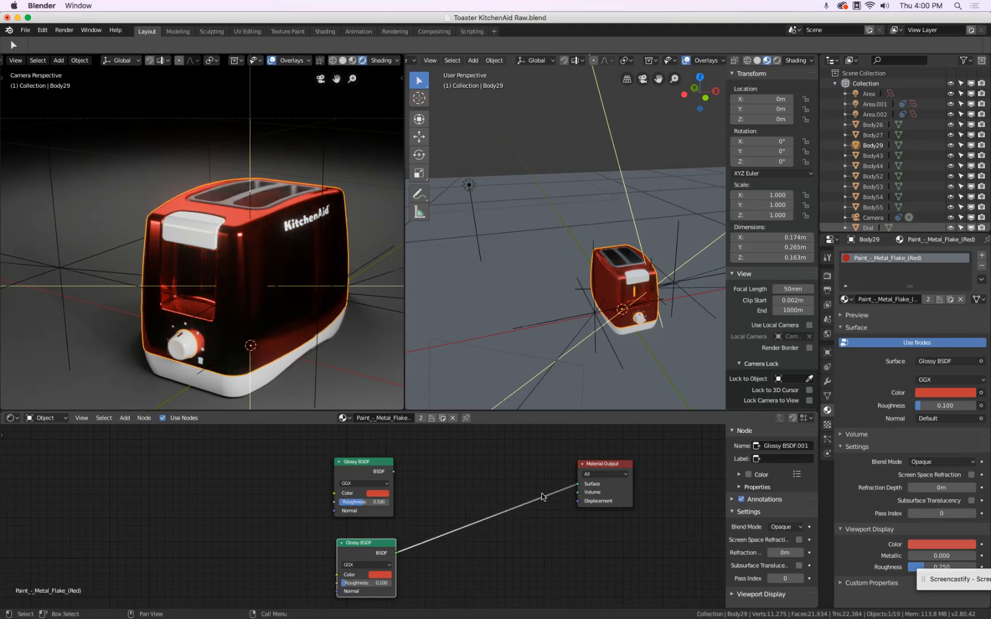
Add a Mix Shader node and link the upper and lower Glossy BSDF nodes to its first and second Shader inputs.
{"action": "left_click", "coordinate": [125, 420]}
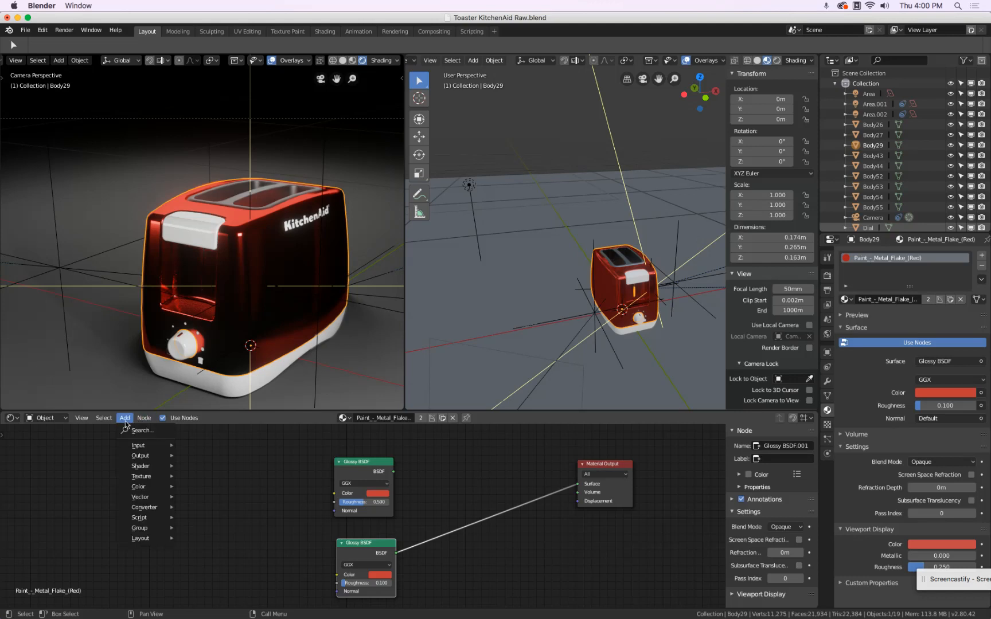
{"action": "mouse_move", "coordinate": [143, 466]}
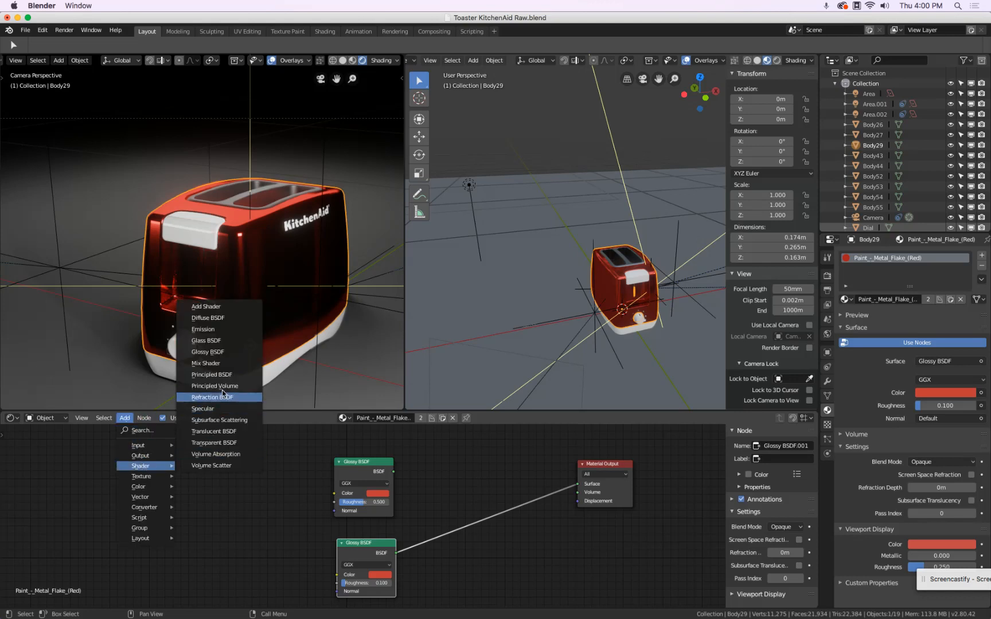
{"action": "left_click", "coordinate": [233, 363]}
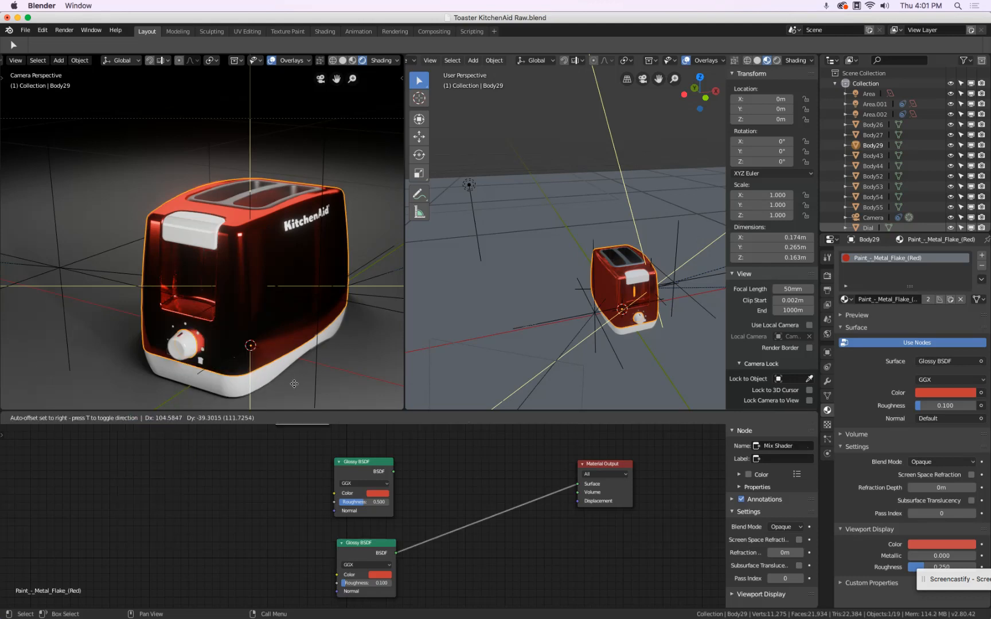
{"action": "left_click", "coordinate": [462, 442]}
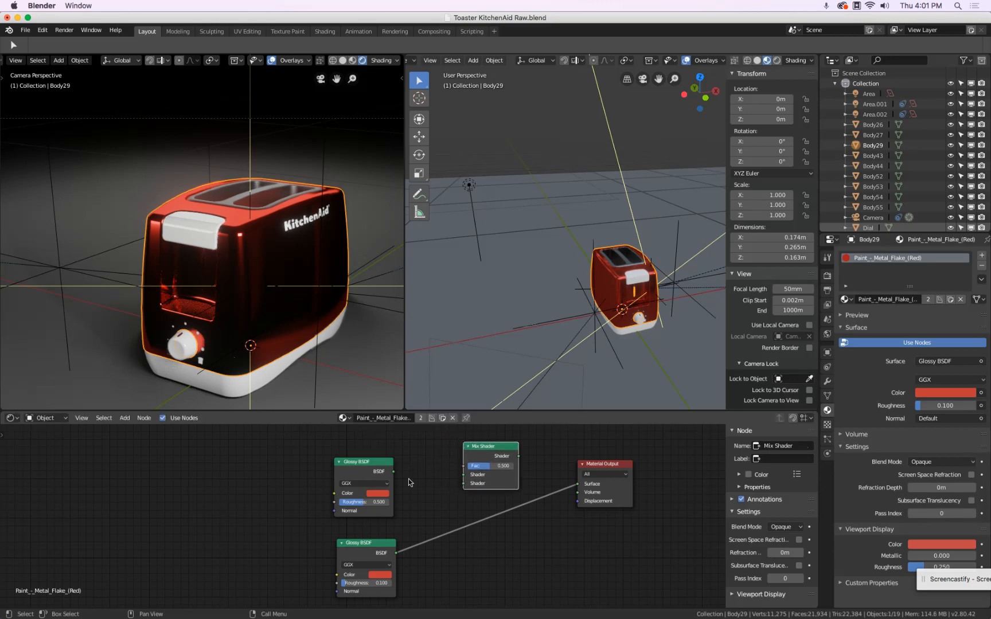
{"action": "left_click_drag", "start_coordinate": [393, 471], "coordinate": [463, 474]}
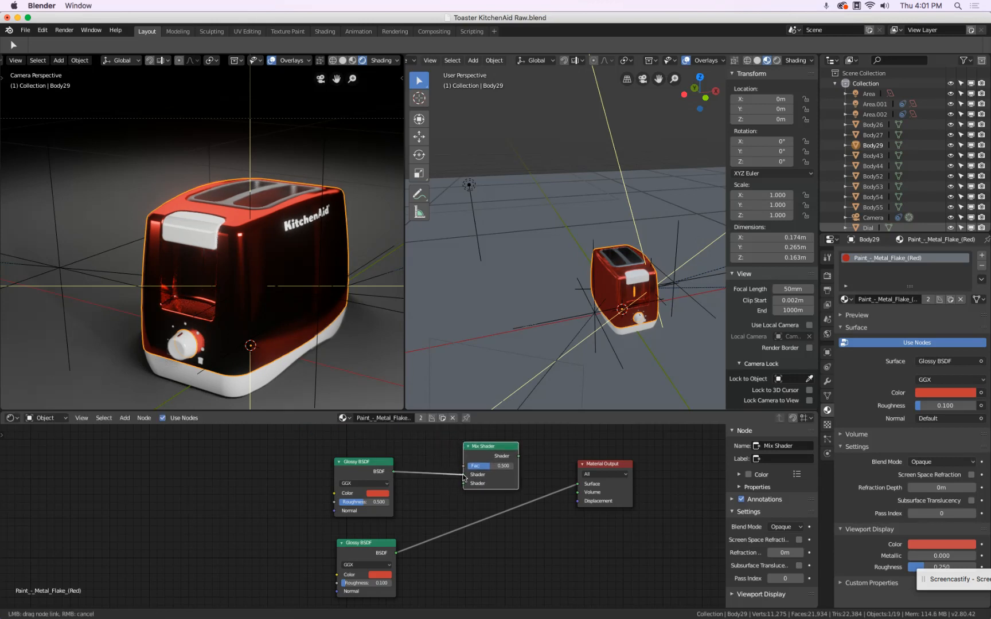
{"action": "left_click_drag", "start_coordinate": [395, 553], "coordinate": [433, 468]}
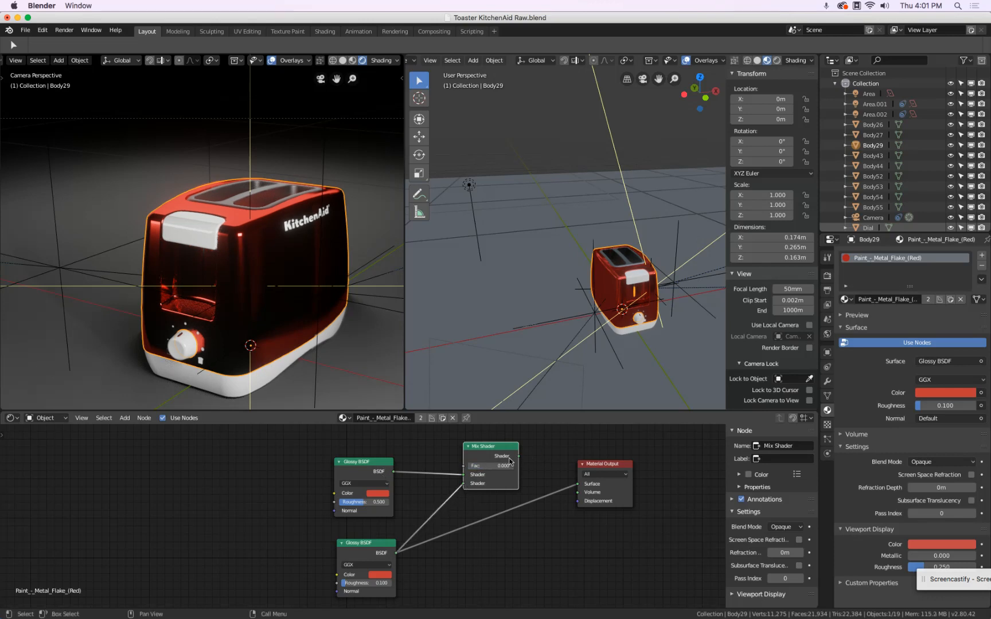
Set the Mix Shader's Fac to 0.5 and link its output to the Material Output's Surface input.
{"action": "left_click", "coordinate": [490, 469]}
{"action": "type", "text": "0.5"}
{"action": "key", "text": "Return"}
{"action": "left_click_drag", "start_coordinate": [494, 469], "coordinate": [613, 477]}
{"action": "left_click", "coordinate": [485, 467]}
{"action": "type", "text": "0.5"}
{"action": "key", "text": "Return"}
{"action": "left_click_drag", "start_coordinate": [519, 455], "coordinate": [586, 483]}
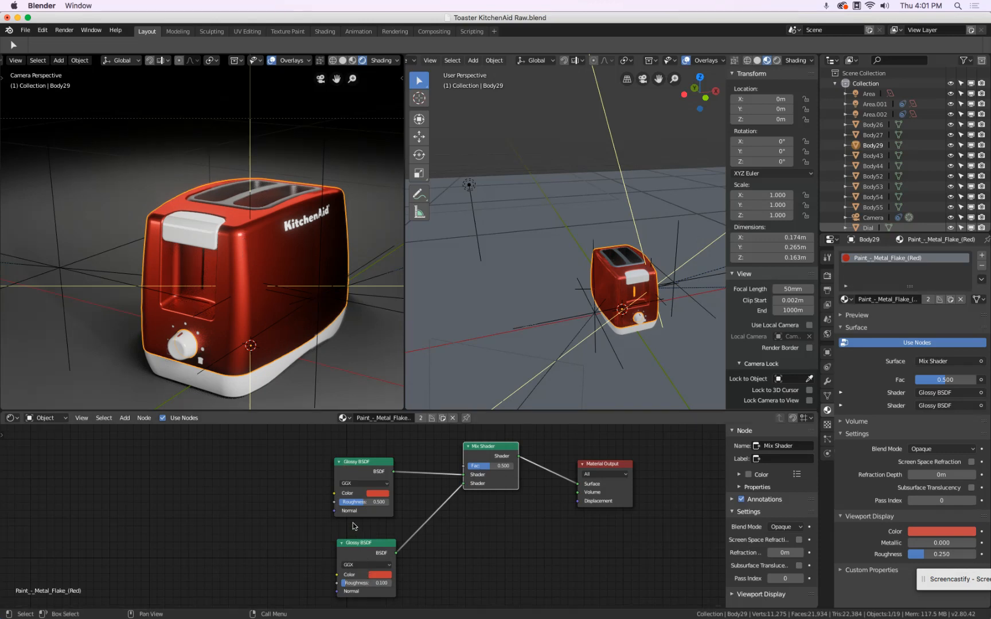
Try Roughness values of 0.8 and 0.6 on the upper Glossy BSDF, ending by setting it back to 0.5.
{"action": "left_click", "coordinate": [359, 503]}
{"action": "key", "text": "BackSpace"}
{"action": "type", "text": ".8"}
{"action": "key", "text": "Return"}
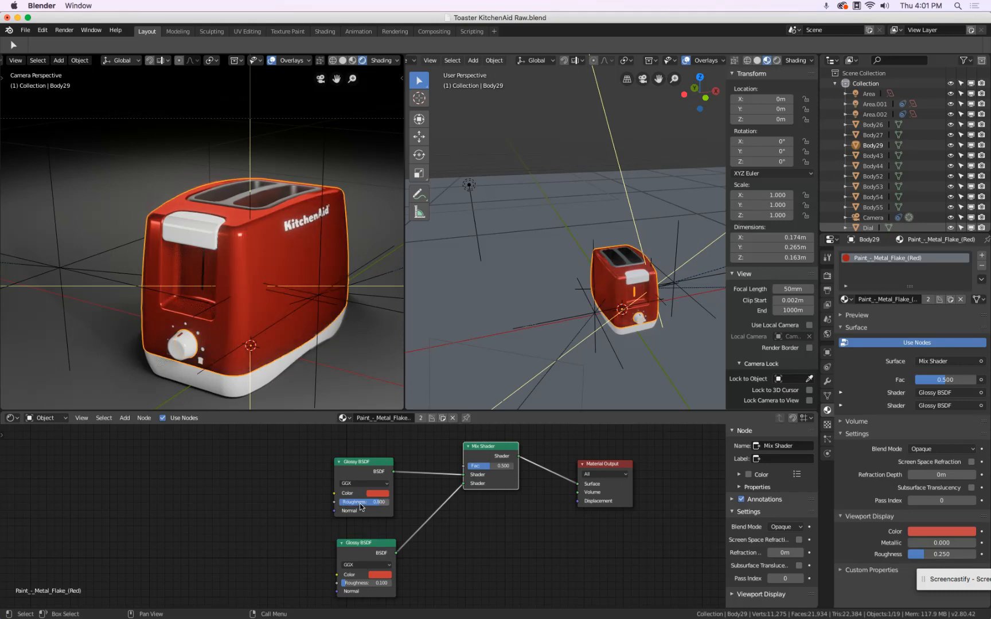
{"action": "left_click", "coordinate": [360, 504]}
{"action": "type", "text": ".6"}
{"action": "key", "text": "Return"}
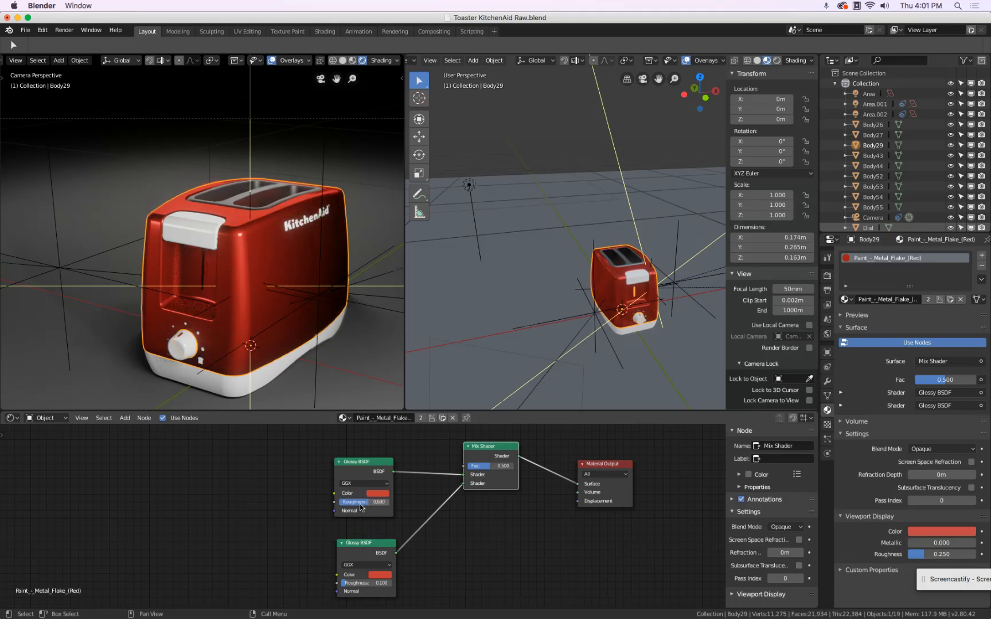
{"action": "left_click", "coordinate": [360, 507]}
{"action": "type", "text": ".5"}
{"action": "key", "text": "Return"}
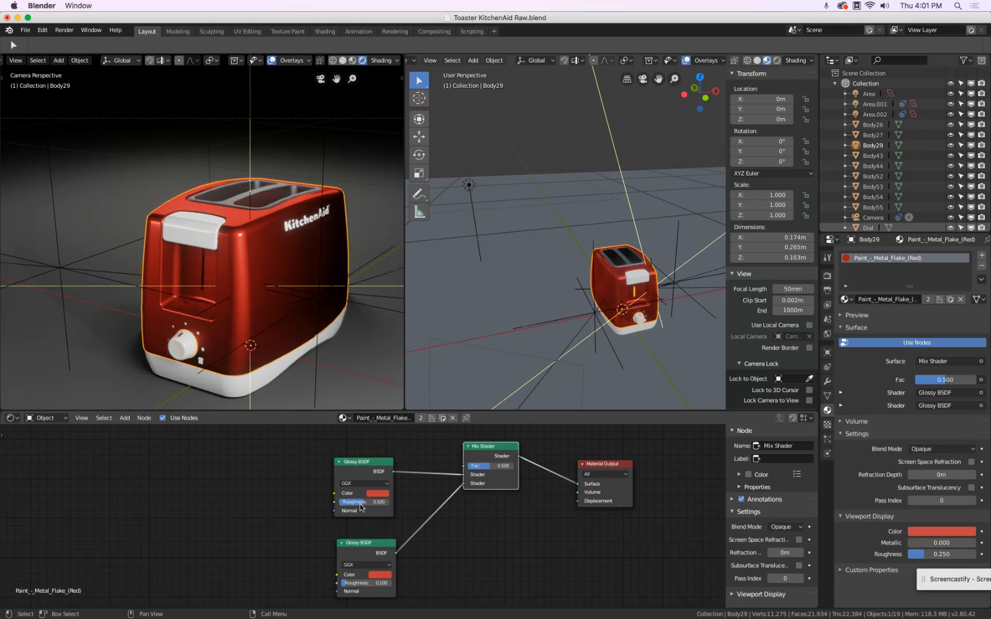
Try Roughness values of 0, 0.3 and 0.5 on the lower Glossy BSDF.
{"action": "left_click", "coordinate": [364, 584]}
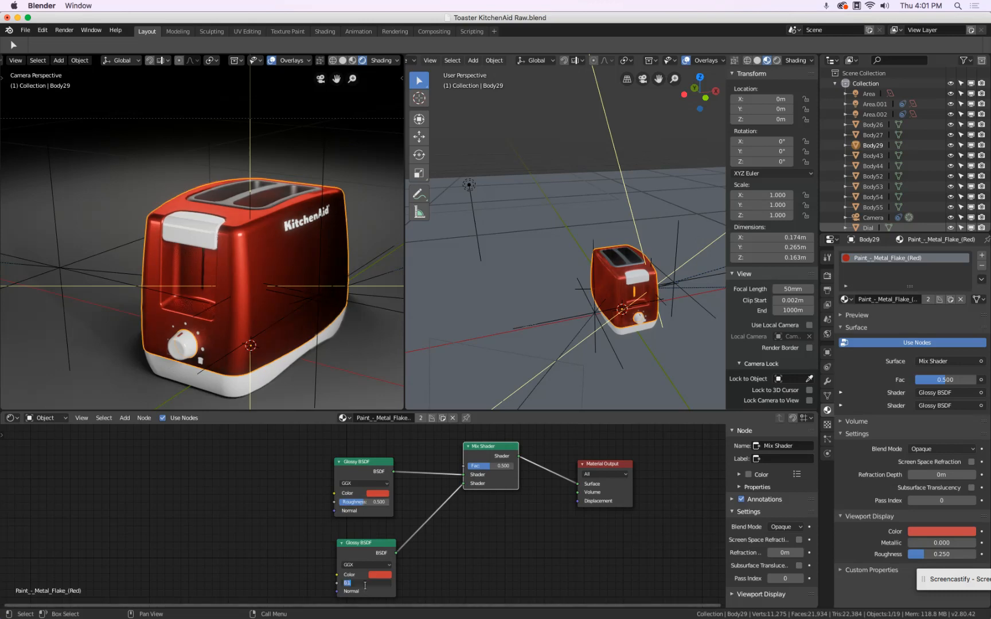
{"action": "type", "text": "0"}
{"action": "key", "text": "Return"}
{"action": "left_click", "coordinate": [365, 586]}
{"action": "key", "text": "BackSpace"}
{"action": "type", "text": ".3"}
{"action": "key", "text": "Return"}
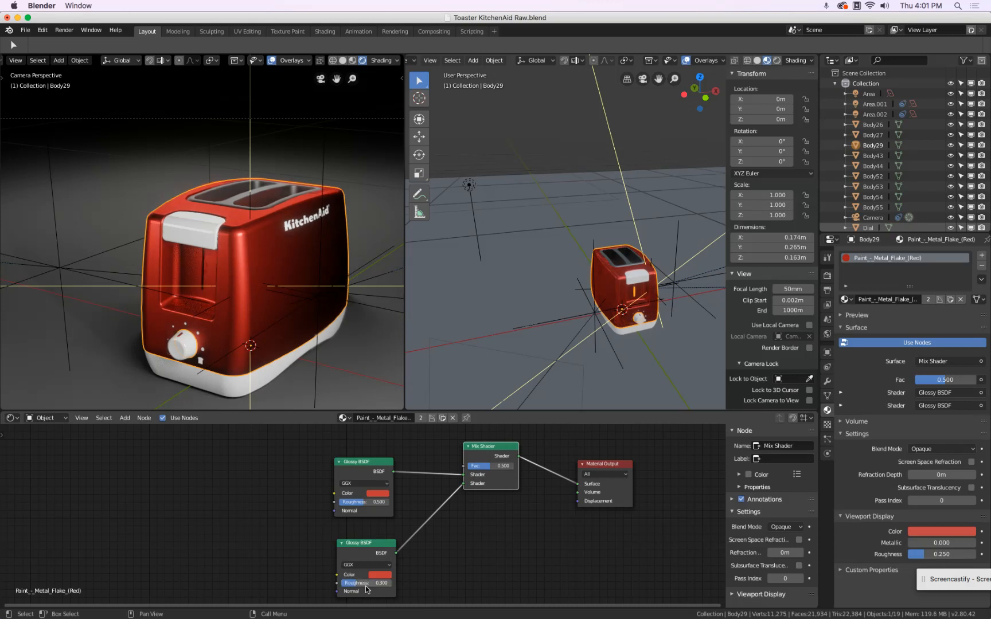
{"action": "left_click", "coordinate": [364, 586]}
{"action": "type", "text": ".5"}
{"action": "key", "text": "Return"}
Set the lower Glossy BSDF's Roughness to 0.2.
{"action": "left_click", "coordinate": [364, 586]}
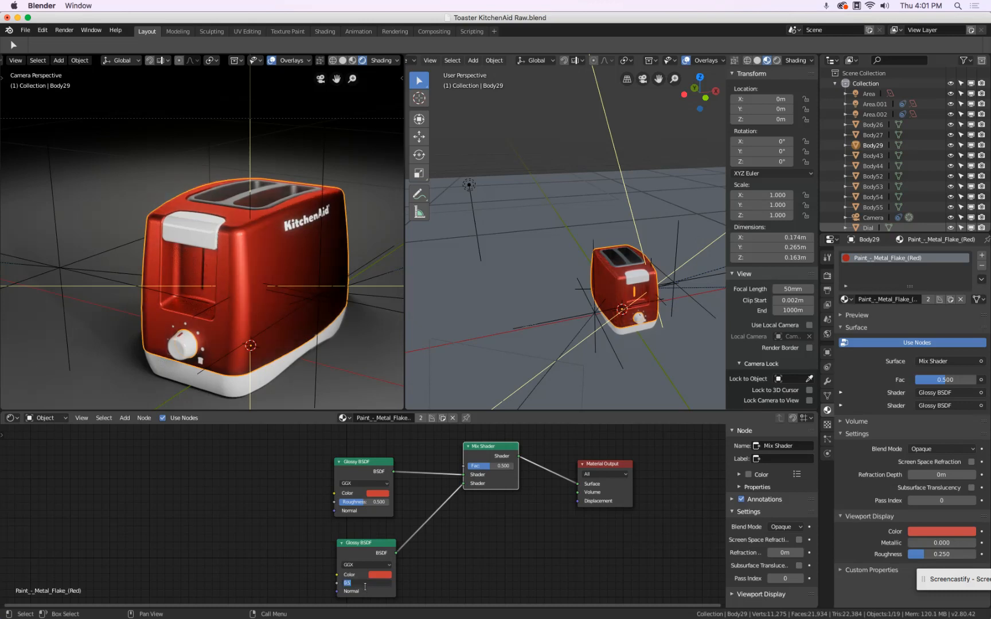
{"action": "type", "text": ".2"}
{"action": "key", "text": "Return"}
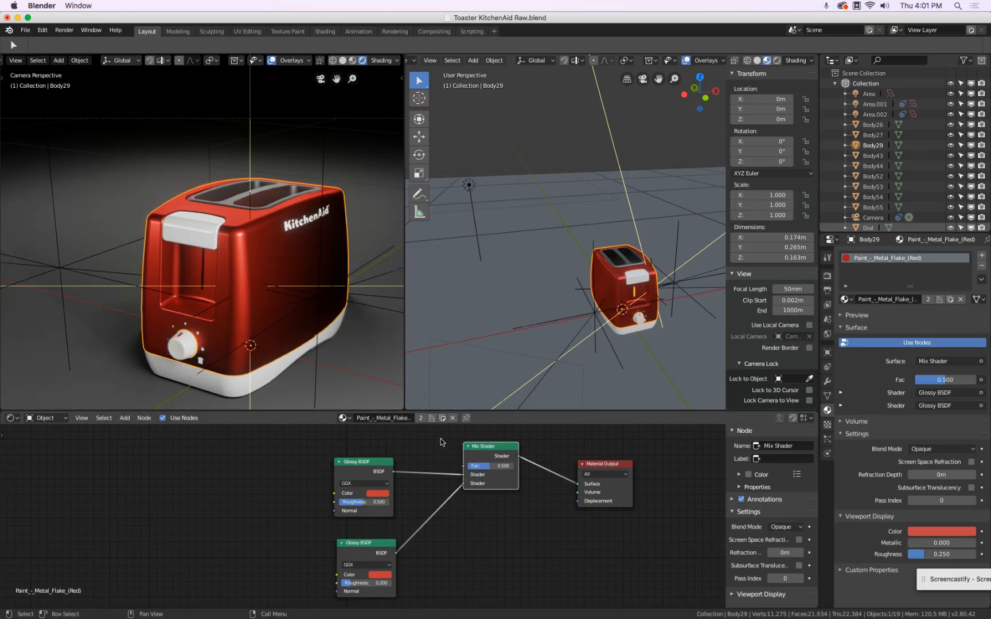
{"action": "scroll", "coordinate": [515, 513], "scroll_direction": "down", "scroll_amount": 1}
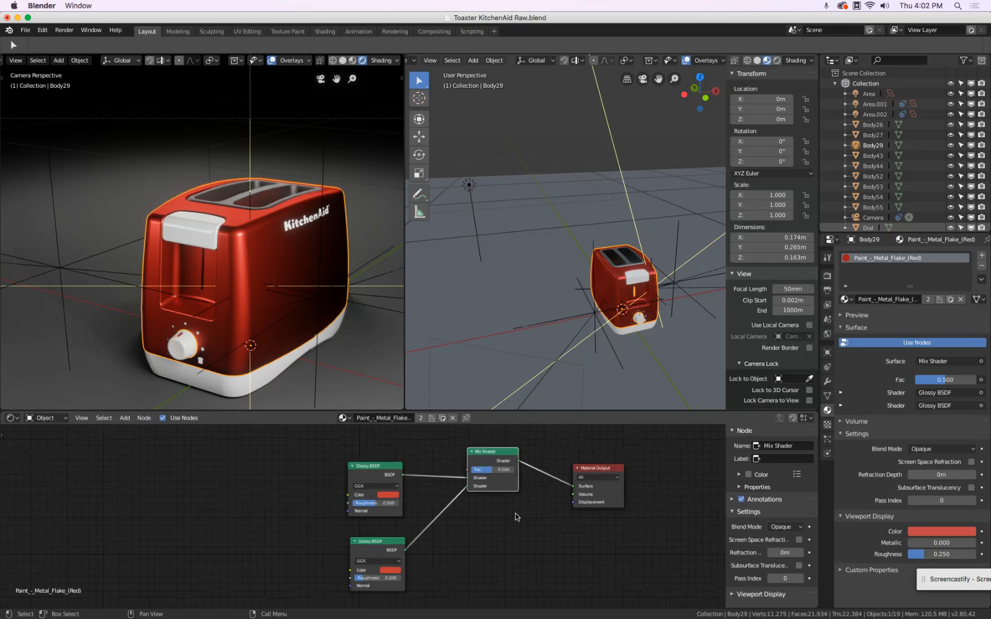
Delete both Glossy BSDF nodes and the Mix Shader from the red body material, keeping only the Material Output.
{"action": "scroll", "coordinate": [514, 513], "scroll_direction": "down", "scroll_amount": 1}
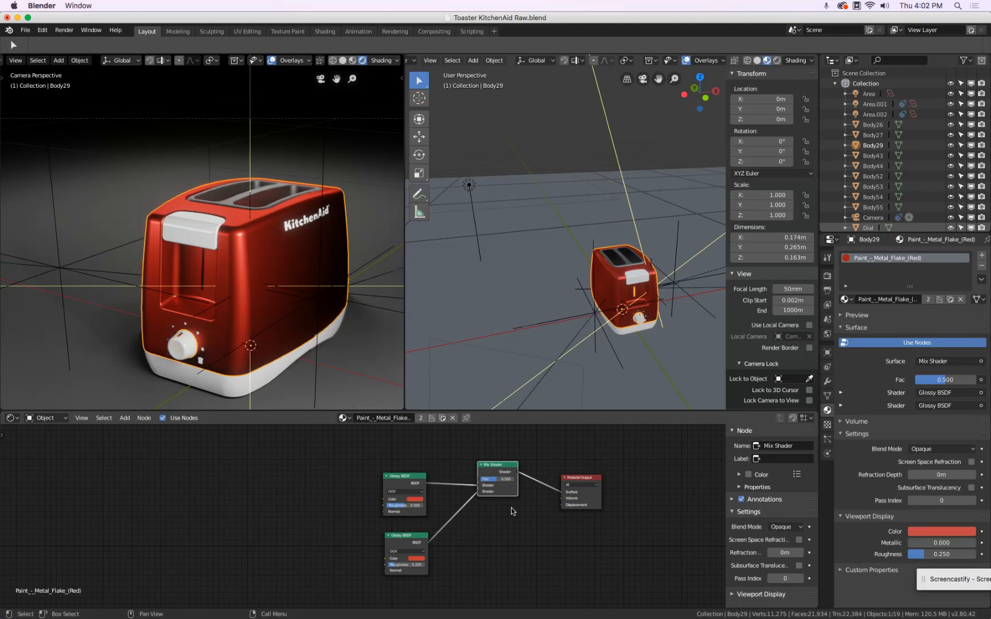
{"action": "left_click", "coordinate": [407, 484]}
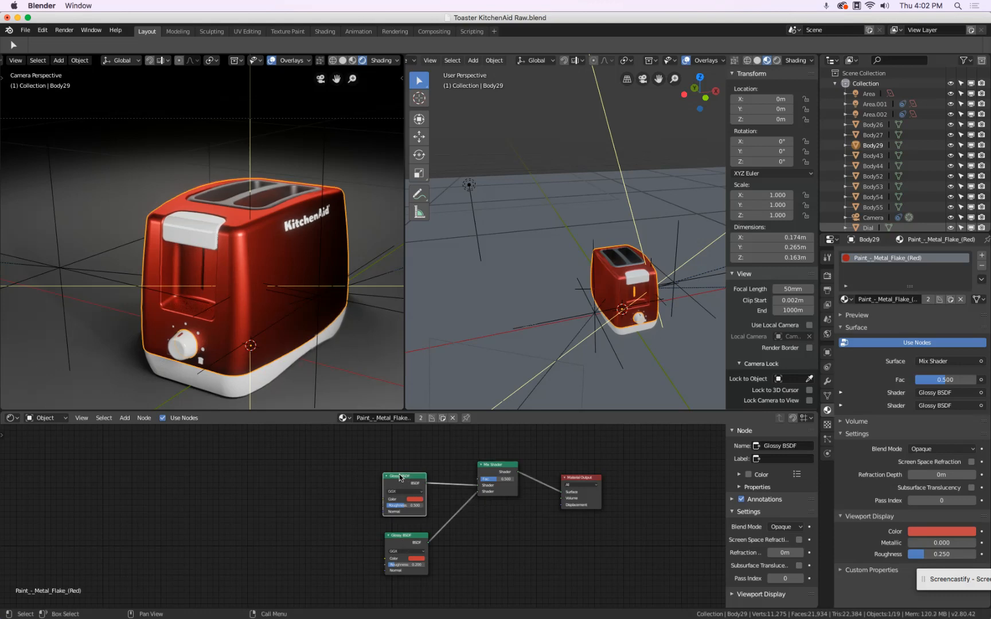
{"action": "key", "text": "x"}
{"action": "left_click", "coordinate": [401, 541]}
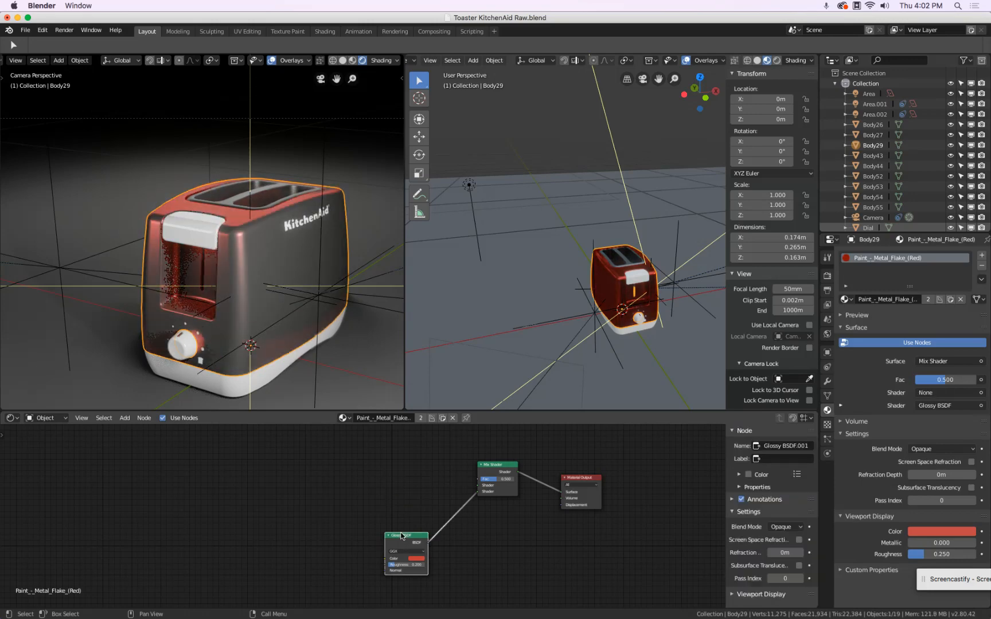
{"action": "key", "text": "x"}
{"action": "left_click", "coordinate": [495, 468]}
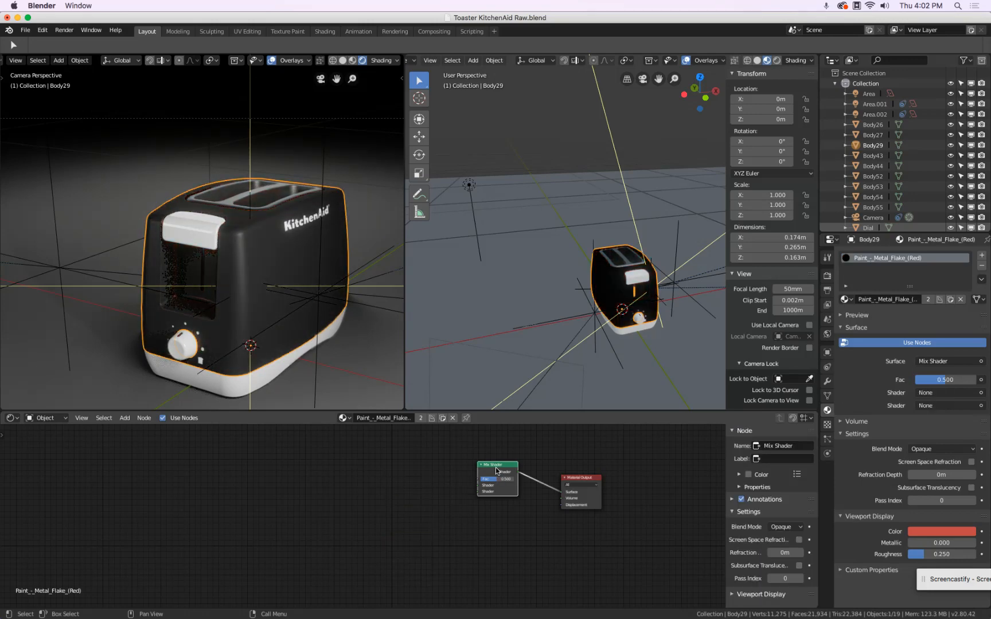
{"action": "key", "text": "x"}
Add a Principled BSDF node and link its BSDF output to the Material Output's Surface input.
{"action": "left_click", "coordinate": [124, 418]}
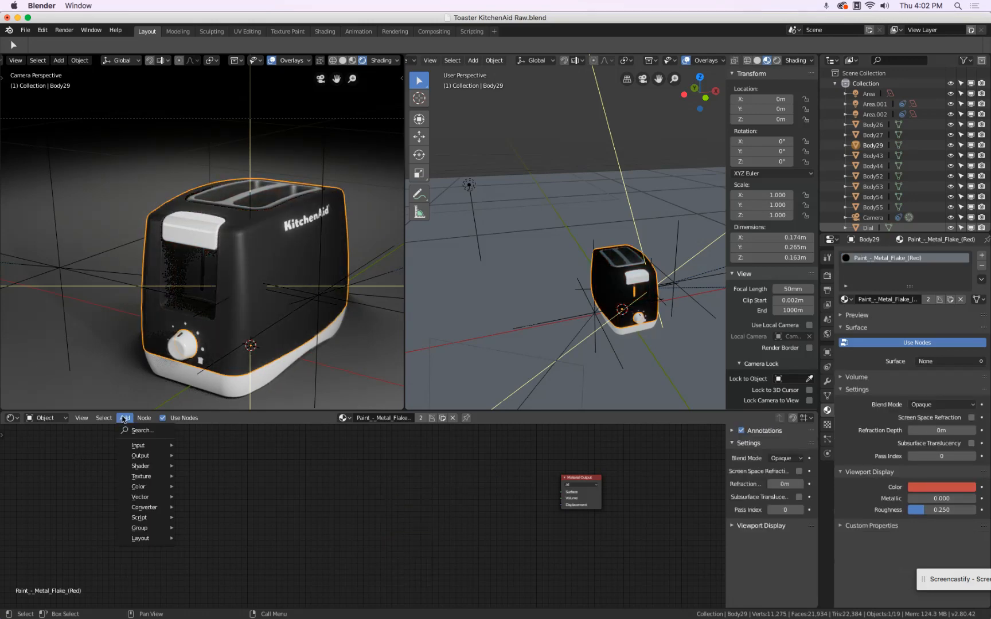
{"action": "mouse_move", "coordinate": [172, 468]}
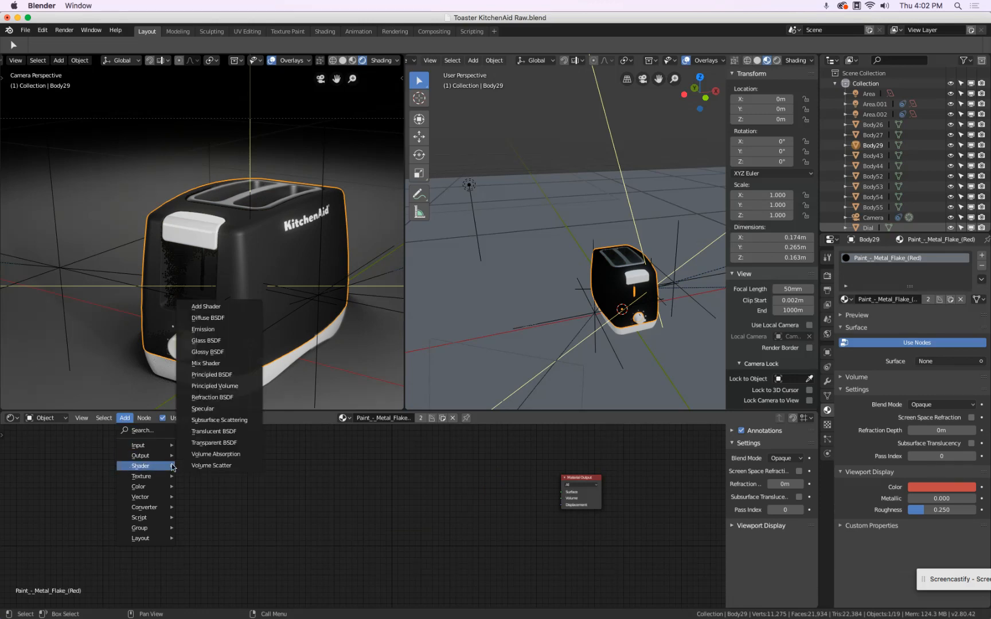
{"action": "left_click", "coordinate": [229, 374]}
{"action": "left_click", "coordinate": [434, 466]}
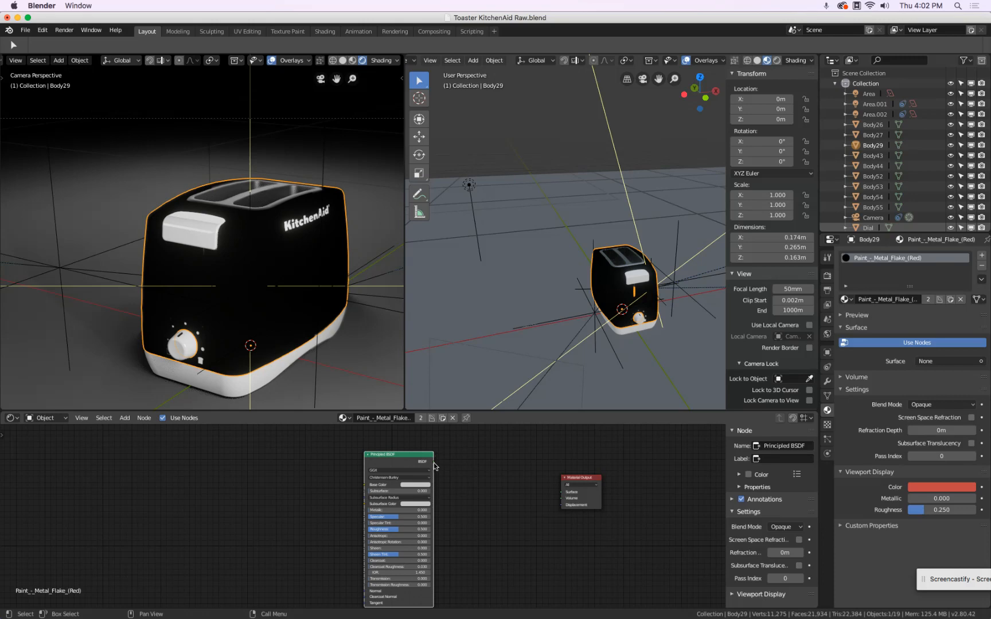
{"action": "left_click_drag", "start_coordinate": [433, 462], "coordinate": [561, 491]}
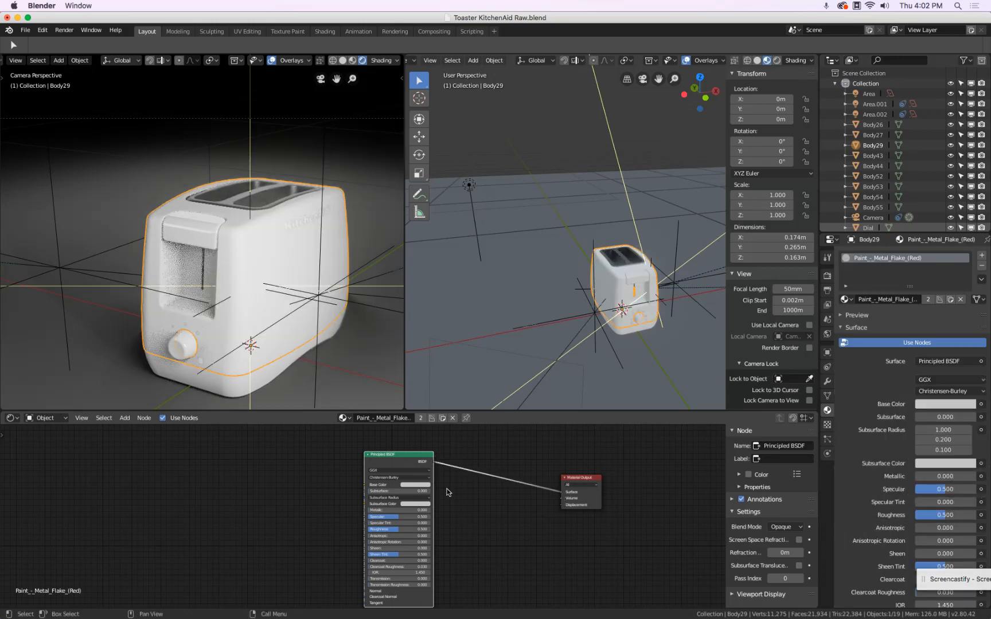
Set the Principled BSDF's Base Color to red and its Roughness to 0.
{"action": "left_click", "coordinate": [419, 485]}
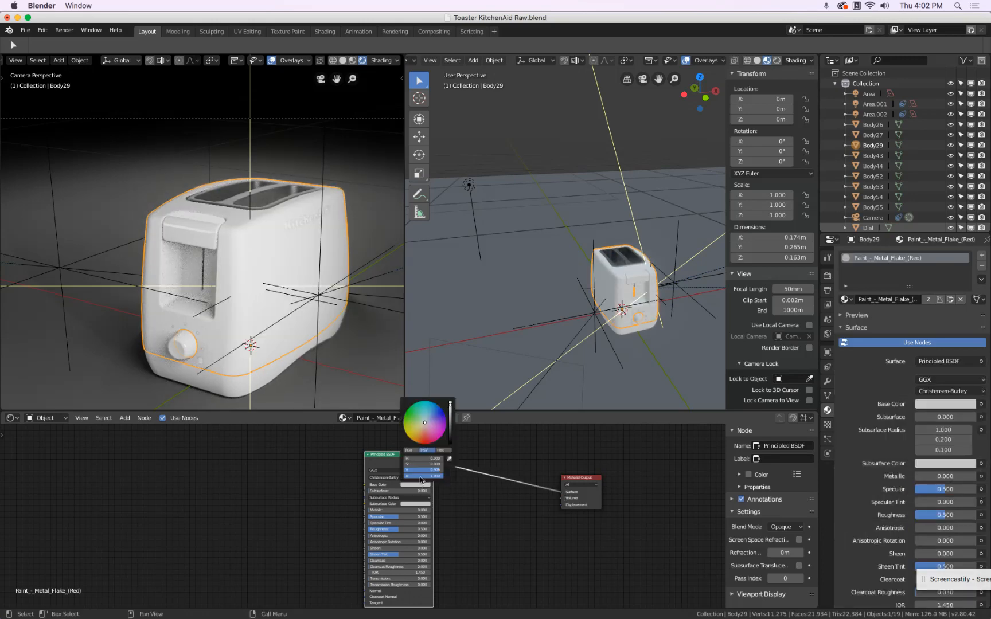
{"action": "left_click", "coordinate": [426, 444]}
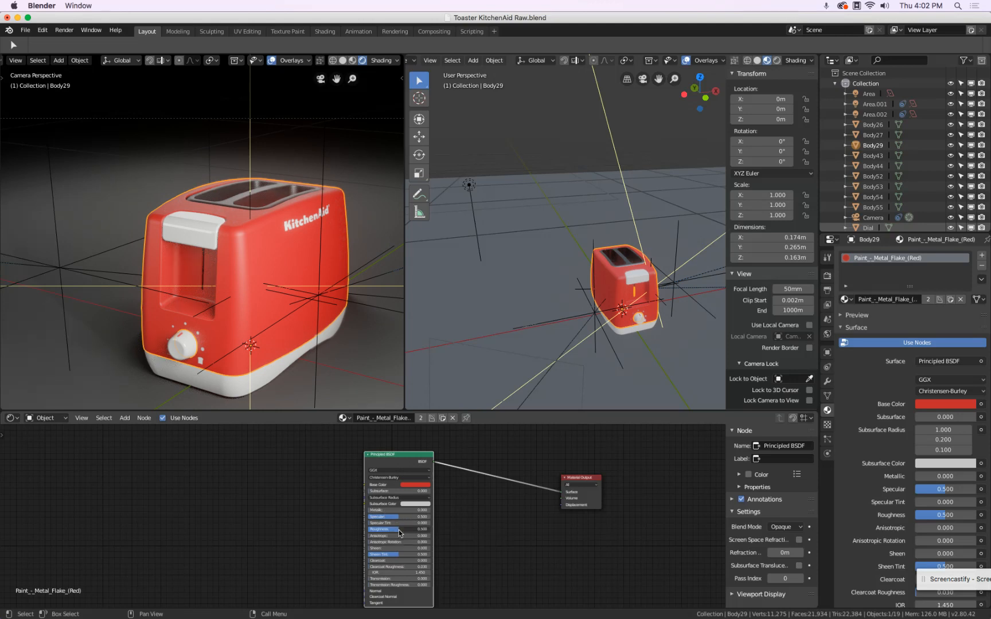
{"action": "left_click_drag", "start_coordinate": [398, 529], "coordinate": [327, 526]}
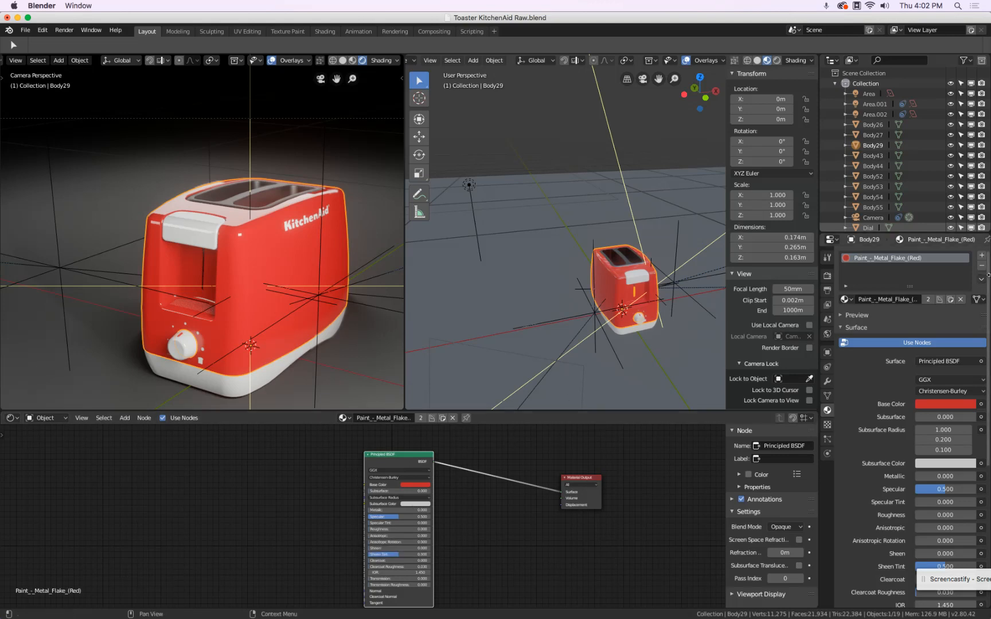
Move the Principled BSDF node closer to the Material Output and raise its Specular to 1.
{"action": "left_click", "coordinate": [369, 454]}
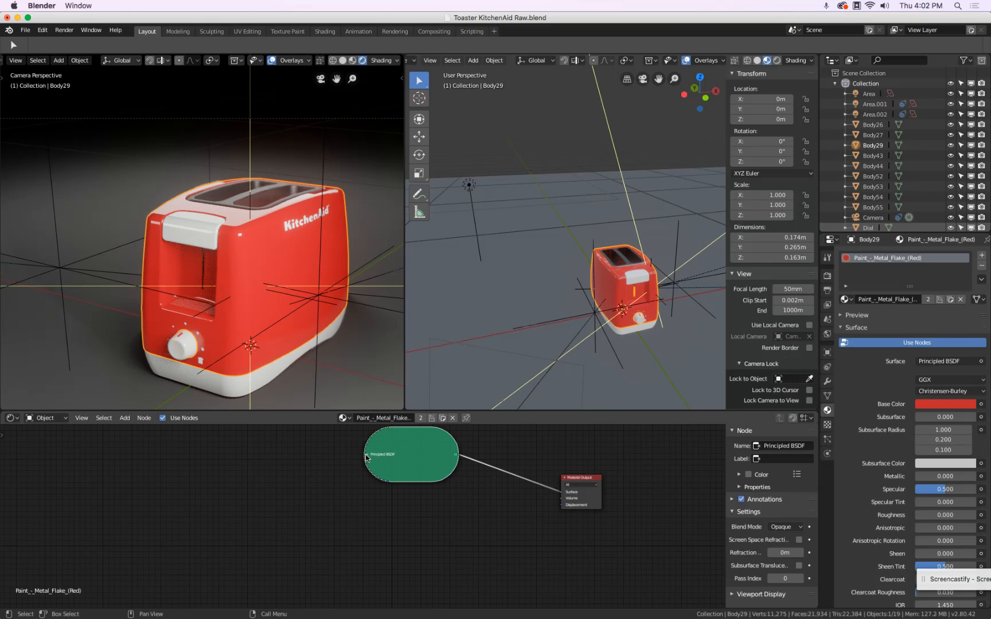
{"action": "left_click", "coordinate": [369, 456]}
{"action": "left_click_drag", "start_coordinate": [388, 461], "coordinate": [437, 436]}
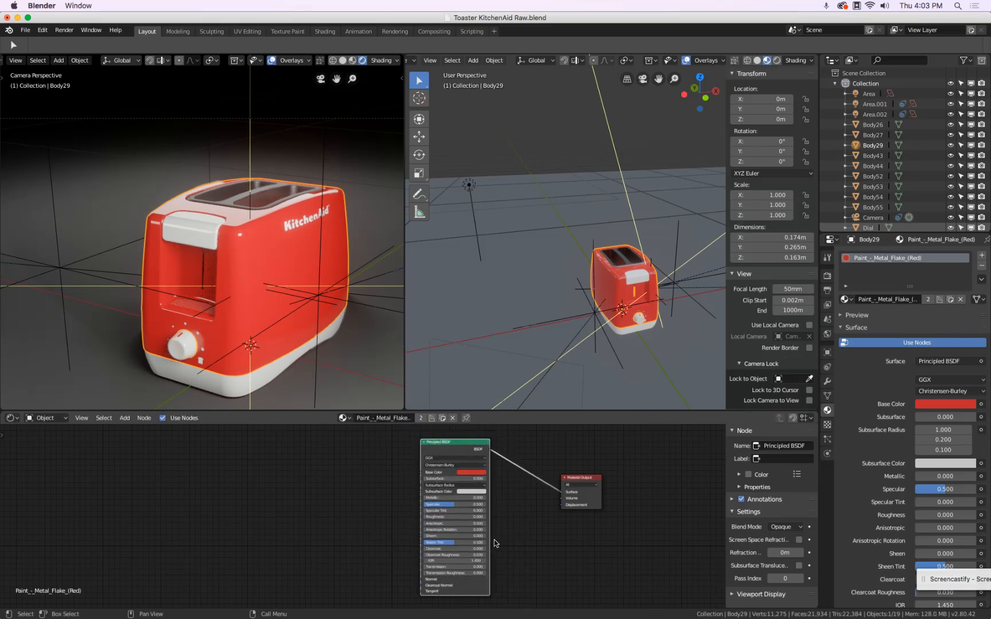
{"action": "left_click_drag", "start_coordinate": [462, 503], "coordinate": [576, 522]}
{"action": "scroll", "coordinate": [534, 559], "scroll_direction": "down", "scroll_amount": 4}
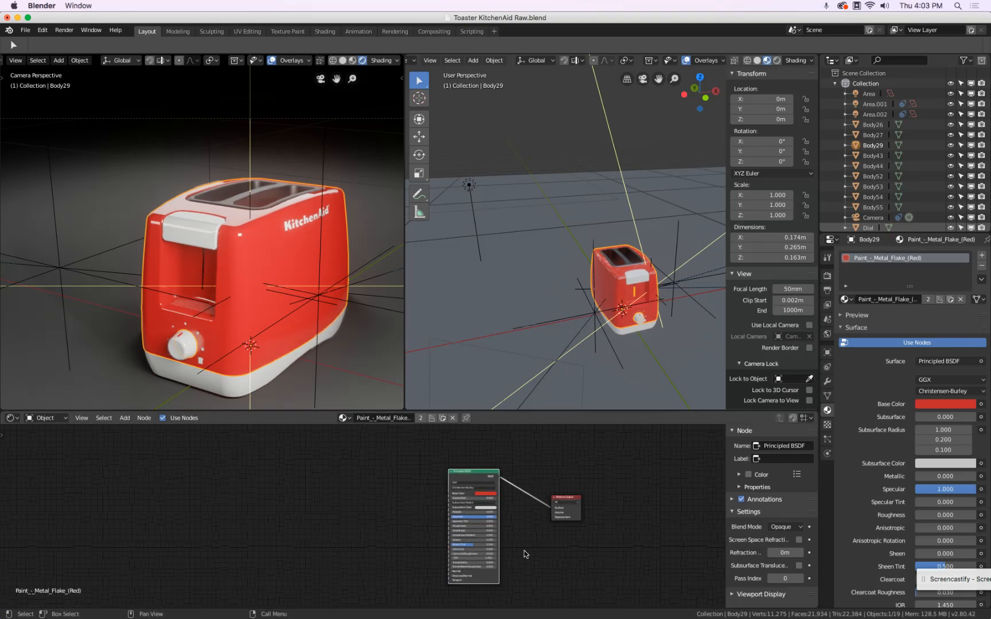
Add a Glossy BSDF node in empty space well away from the Principled setup and duplicate it directly below.
{"action": "middle_click_drag", "start_coordinate": [582, 576], "coordinate": [494, 537]}
{"action": "scroll", "coordinate": [506, 543], "scroll_direction": "down", "scroll_amount": 1}
{"action": "scroll", "coordinate": [506, 542], "scroll_direction": "down", "scroll_amount": 3}
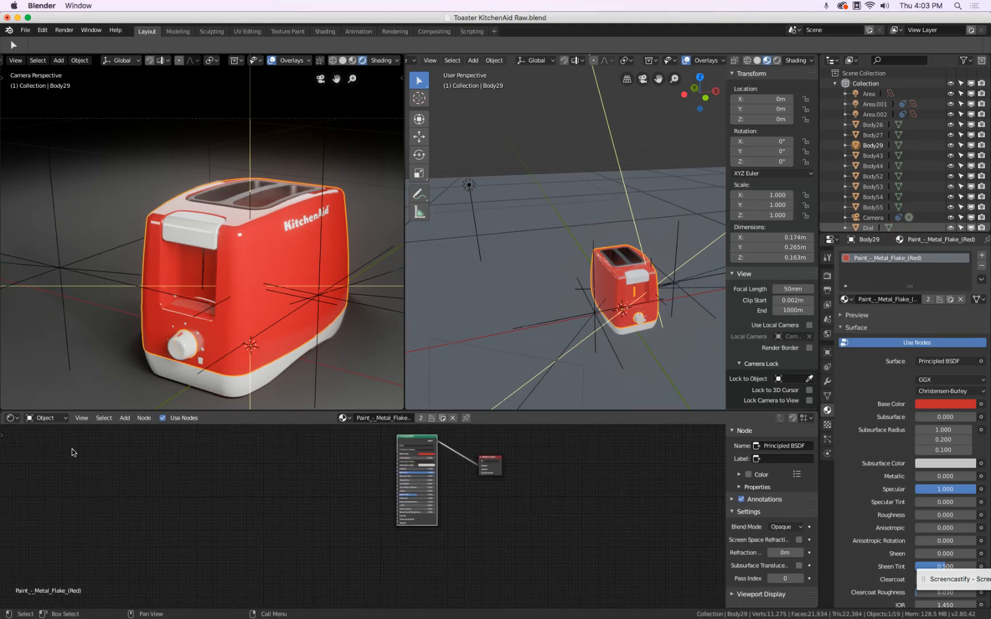
{"action": "left_click", "coordinate": [125, 418]}
{"action": "left_click", "coordinate": [130, 418]}
{"action": "left_click", "coordinate": [126, 419]}
{"action": "mouse_move", "coordinate": [146, 470]}
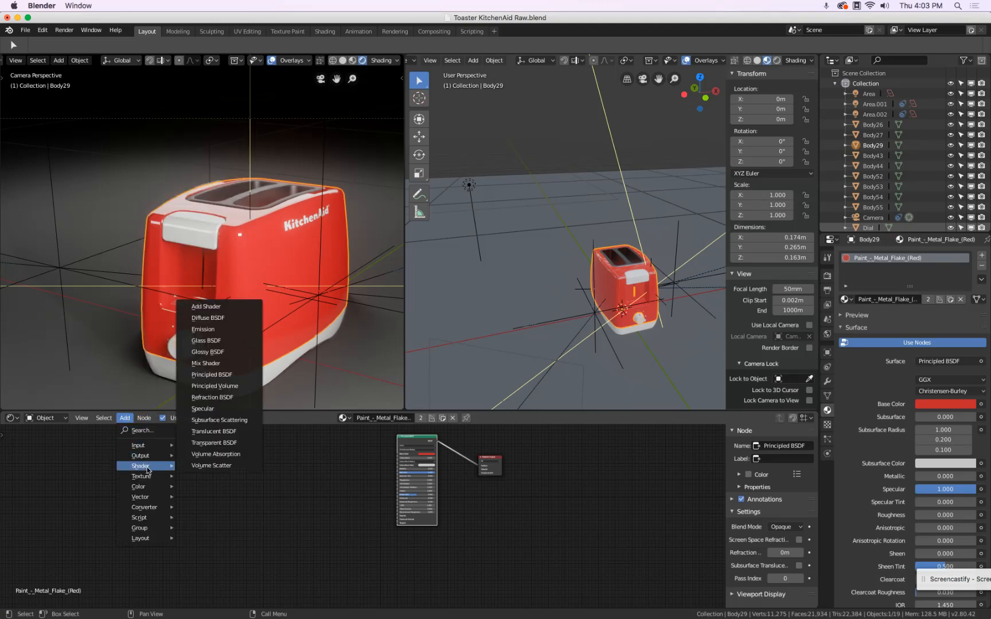
{"action": "left_click", "coordinate": [218, 346]}
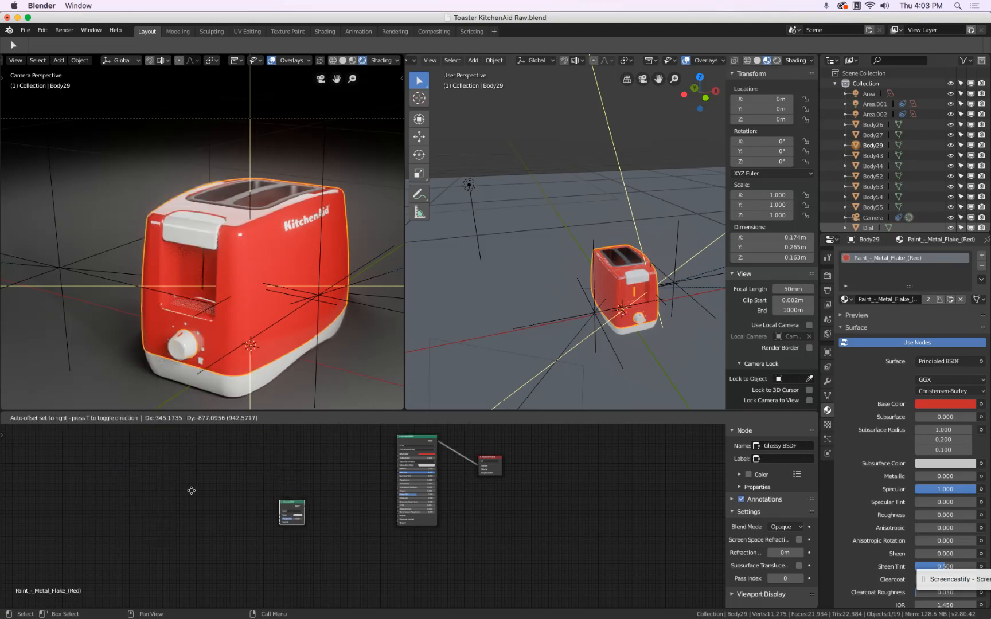
{"action": "left_click", "coordinate": [113, 495]}
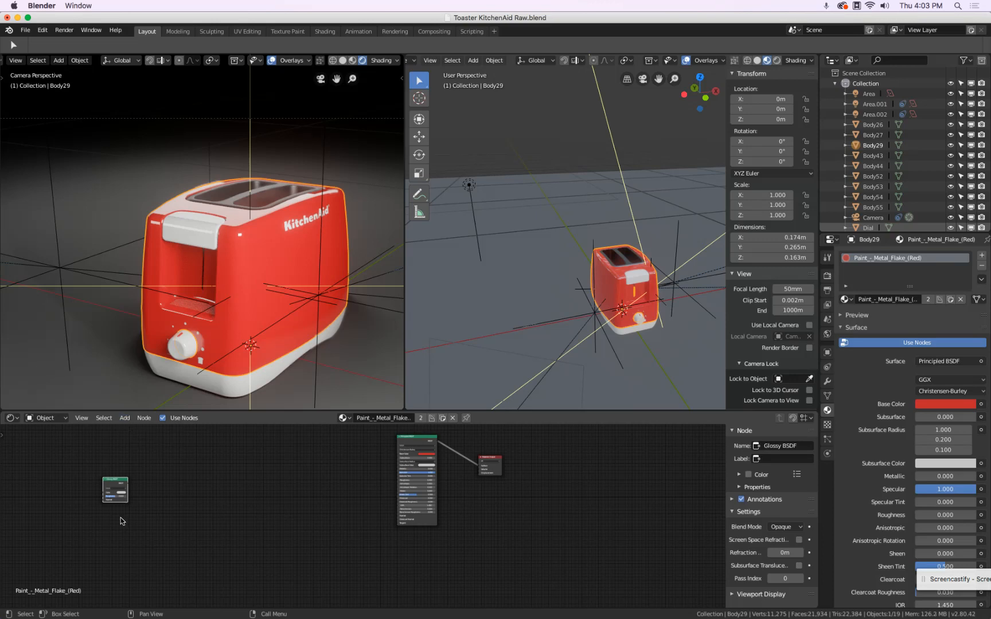
{"action": "key", "text": "shift+d"}
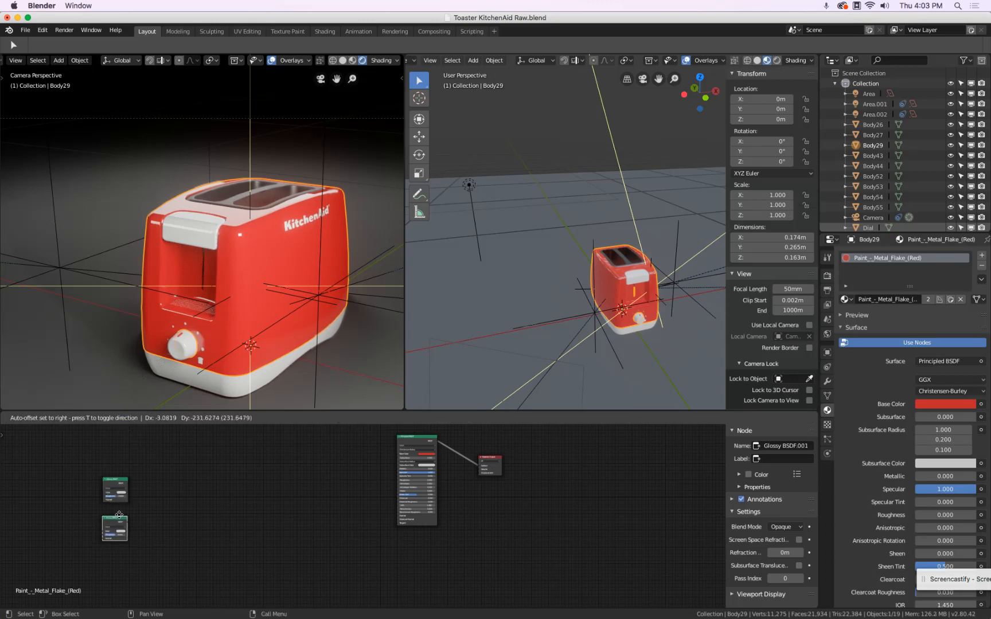
{"action": "left_click", "coordinate": [119, 515]}
Add a Mix Shader beside the two Glossy BSDF nodes and link both of their outputs to its Shader inputs.
{"action": "left_click", "coordinate": [125, 417]}
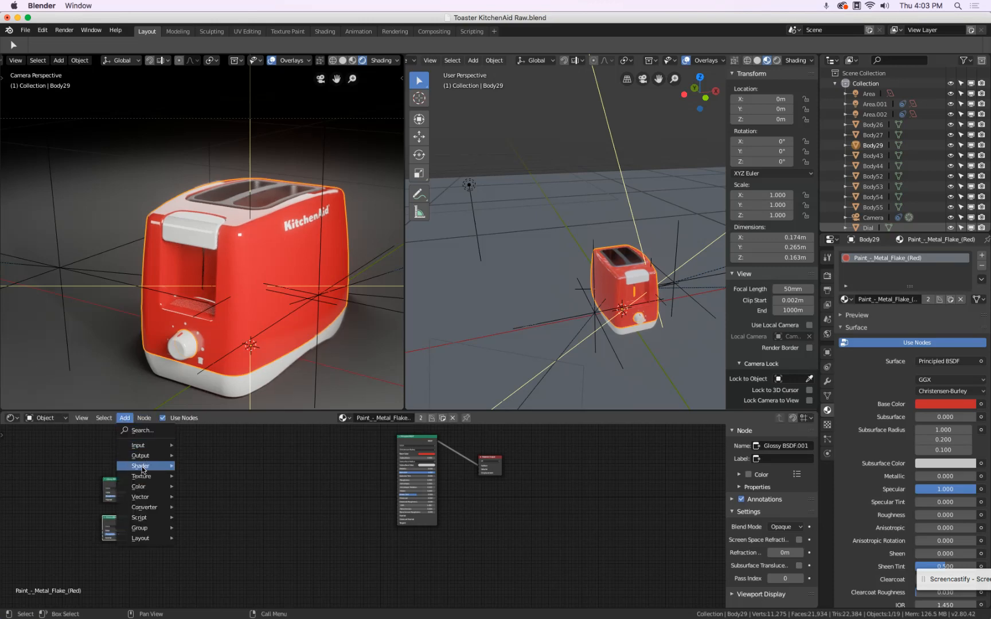
{"action": "mouse_move", "coordinate": [142, 469]}
{"action": "left_click", "coordinate": [205, 365]}
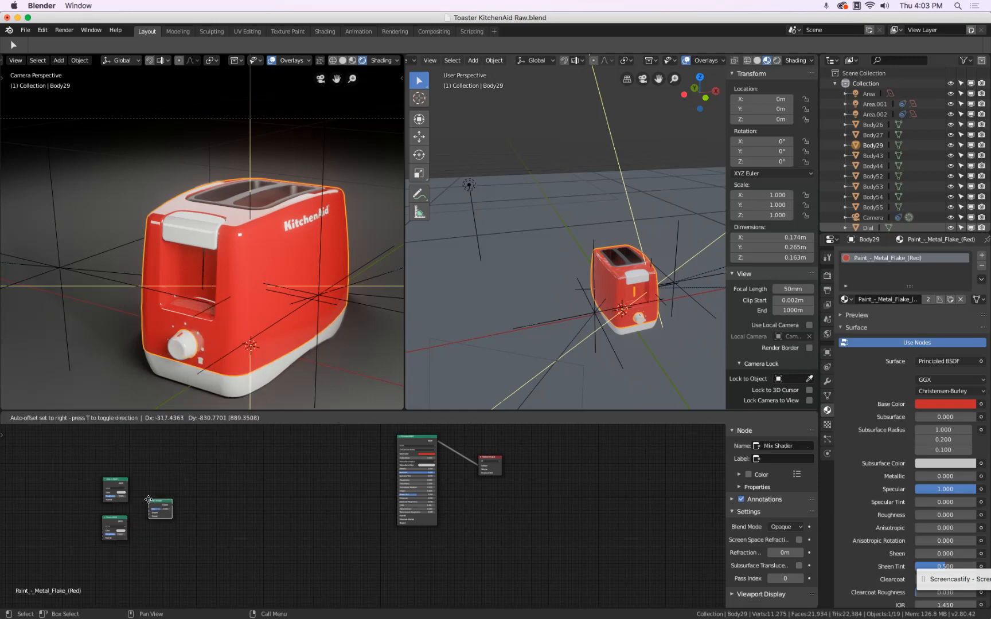
{"action": "left_click", "coordinate": [145, 500]}
{"action": "scroll", "coordinate": [126, 509], "scroll_direction": "up", "scroll_amount": 4}
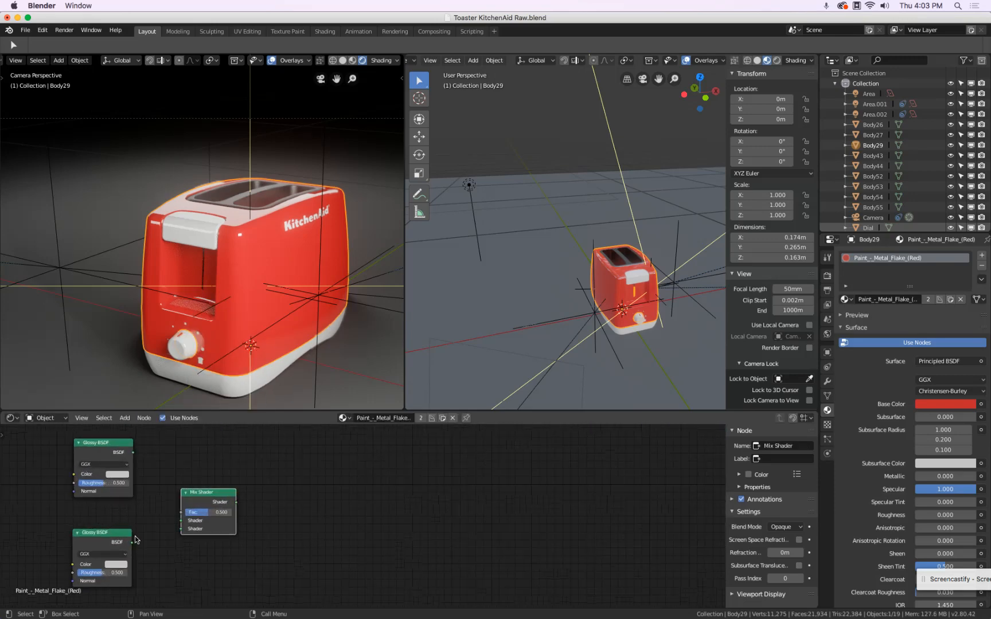
{"action": "left_click_drag", "start_coordinate": [133, 542], "coordinate": [133, 453]}
Give both Glossy BSDF nodes the same red, hue 0.007 and saturation 1, and set the lower one's Roughness to 0.1.
{"action": "left_click", "coordinate": [116, 475]}
{"action": "left_click", "coordinate": [138, 419]}
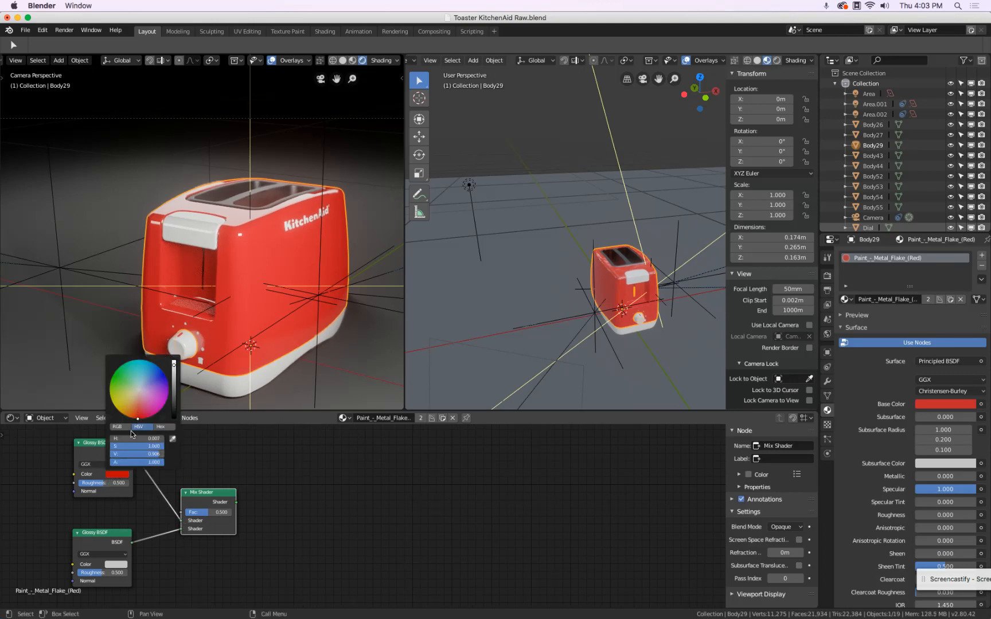
{"action": "key", "text": "ctrl+v"}
{"action": "left_click", "coordinate": [127, 573]}
{"action": "type", "text": "0.1"}
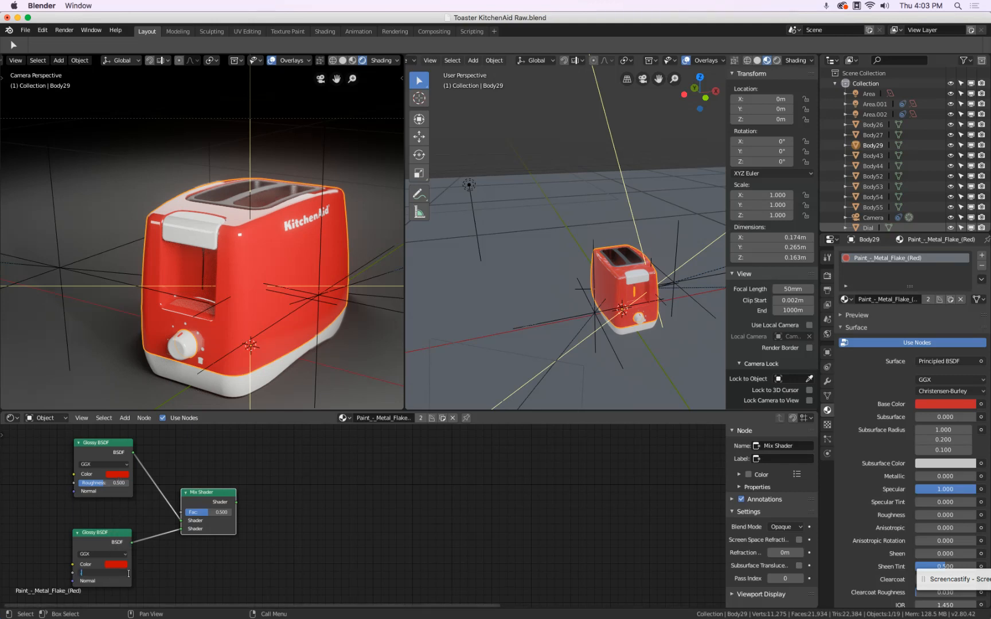
{"action": "key", "text": "Return"}
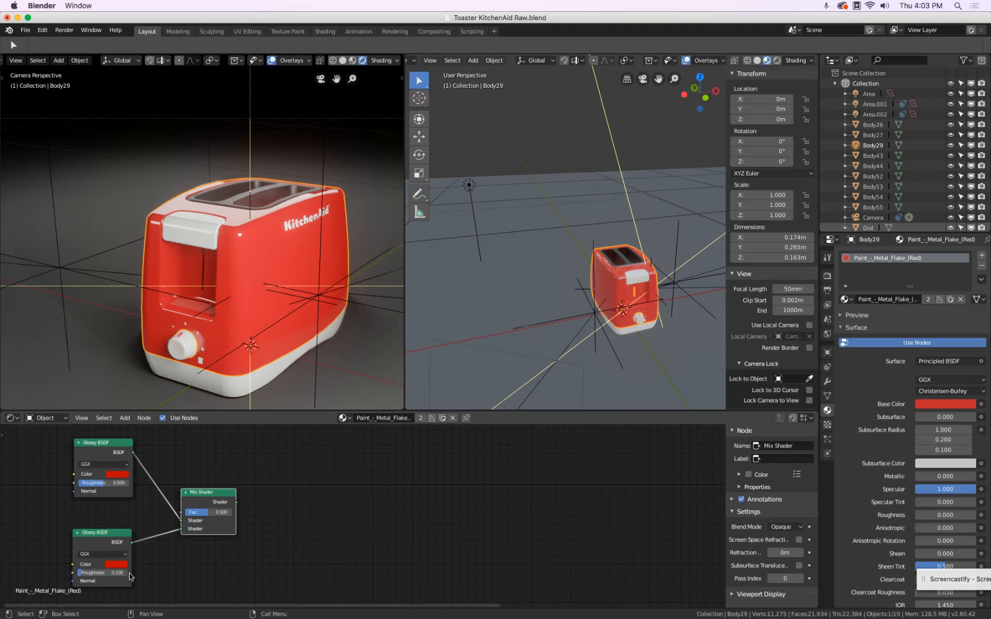
Add a second Material Output node and link the Mix Shader's output to its Surface input.
{"action": "left_click", "coordinate": [125, 418]}
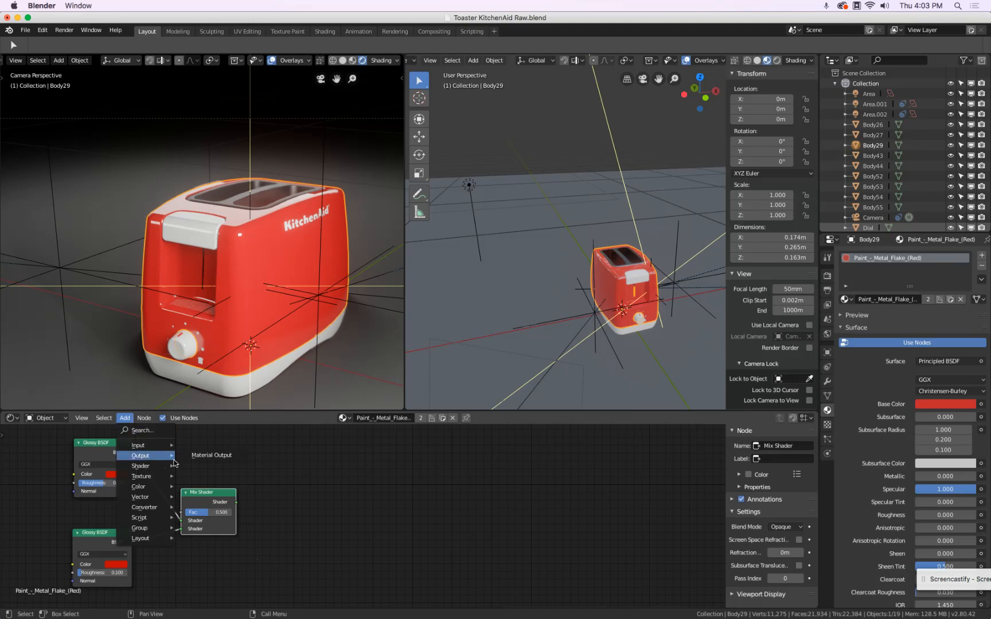
{"action": "mouse_move", "coordinate": [144, 455]}
{"action": "left_click", "coordinate": [192, 459]}
{"action": "left_click", "coordinate": [290, 481]}
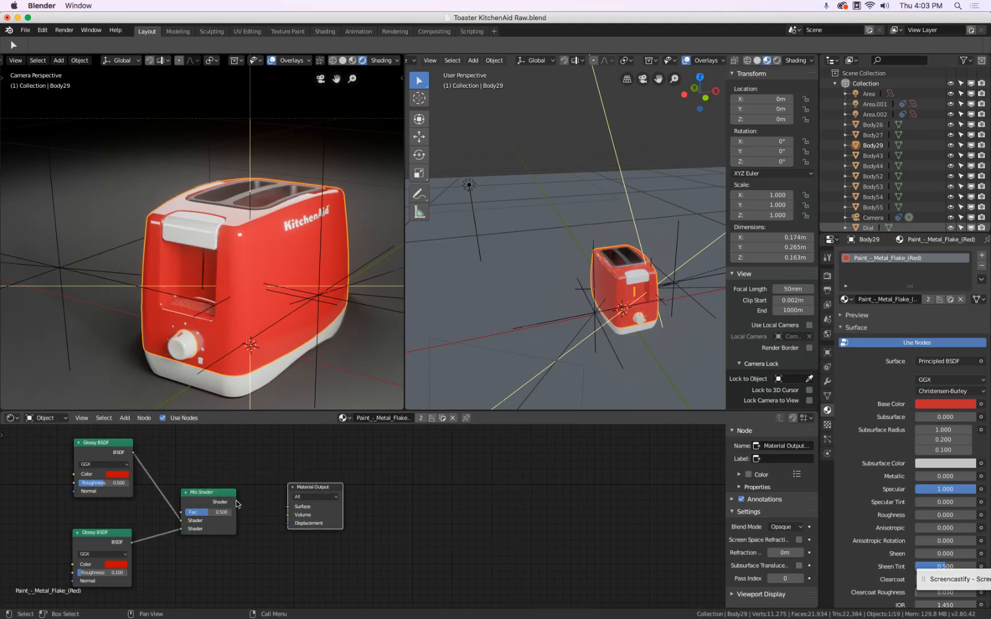
{"action": "left_click_drag", "start_coordinate": [236, 502], "coordinate": [288, 506]}
Make the Material Output connected to the Mix Shader the active output of the material.
{"action": "scroll", "coordinate": [389, 526], "scroll_direction": "down", "scroll_amount": 3}
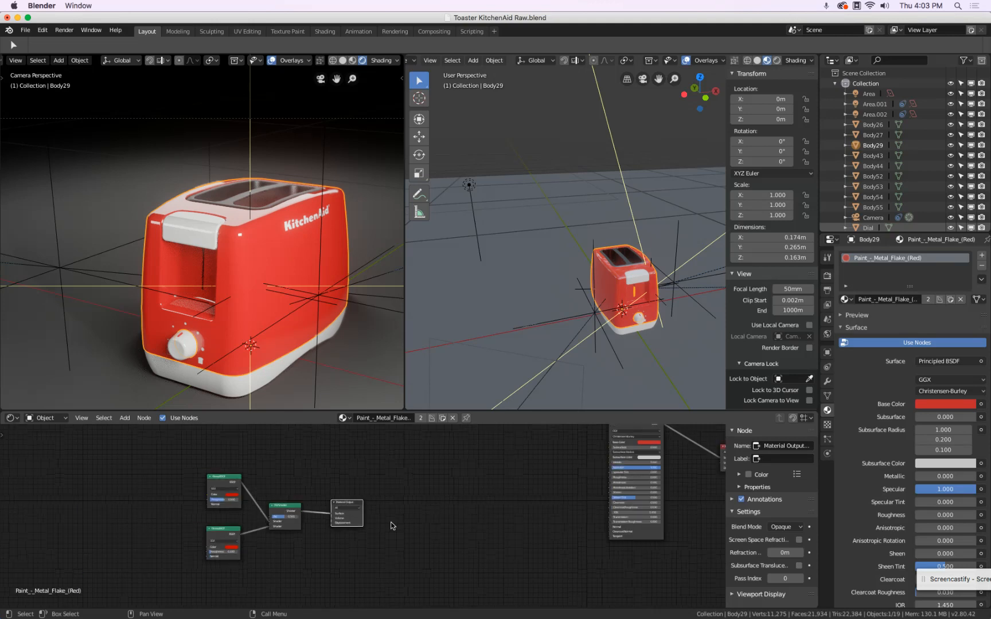
{"action": "middle_click_drag", "start_coordinate": [398, 524], "coordinate": [341, 530]}
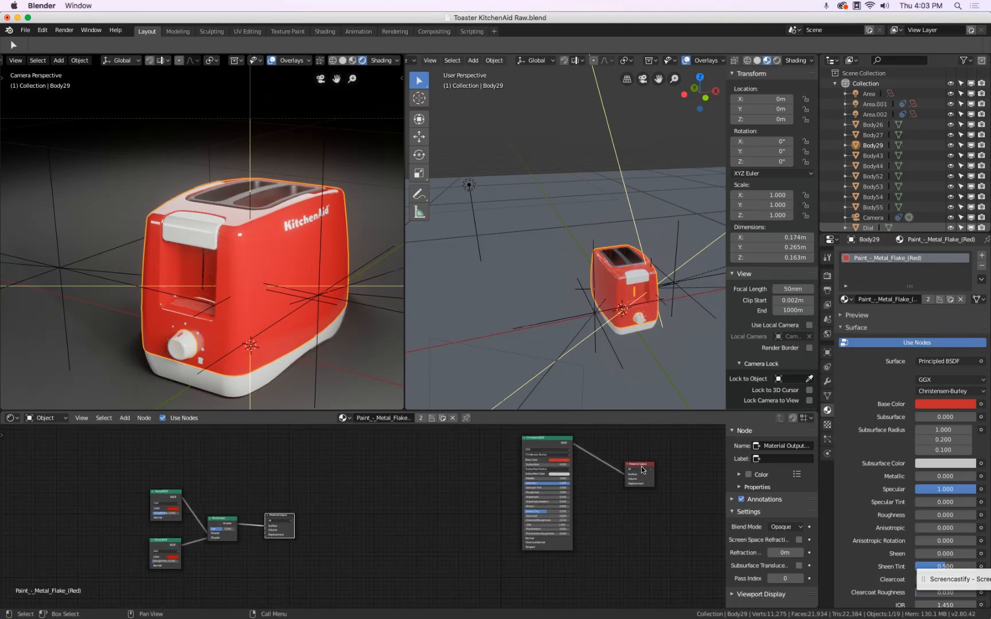
{"action": "left_click", "coordinate": [284, 535]}
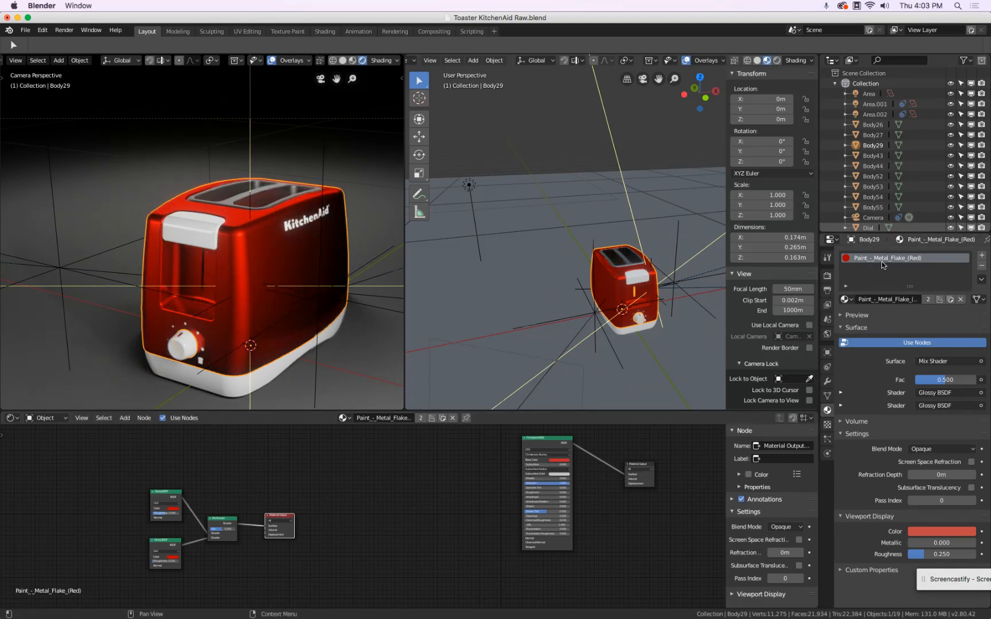
Set the Mix Shader's Fac to 0.6.
{"action": "scroll", "coordinate": [160, 550], "scroll_direction": "up", "scroll_amount": 4}
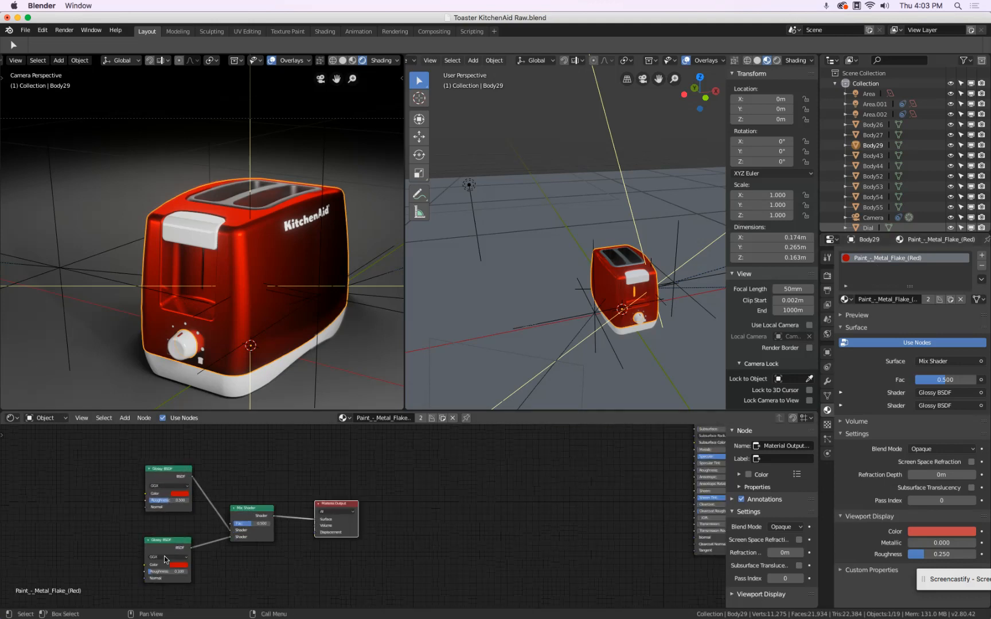
{"action": "mouse_move", "coordinate": [287, 512]}
{"action": "left_mouse_down"}
{"action": "mouse_move", "coordinate": [245, 515]}
{"action": "mouse_move", "coordinate": [288, 519]}
{"action": "left_mouse_up"}
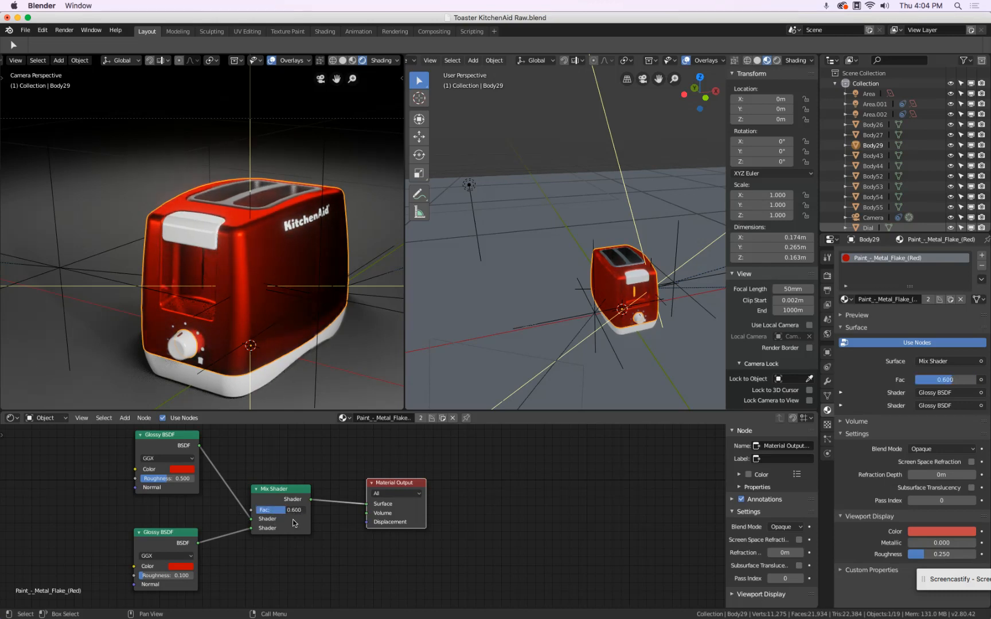
{"action": "scroll", "coordinate": [508, 540], "scroll_direction": "up", "scroll_amount": 2}
{"action": "scroll", "coordinate": [507, 540], "scroll_direction": "down", "scroll_amount": 4}
Make the Principled BSDF's Material Output the active one and open the scene's render settings.
{"action": "middle_click_drag", "start_coordinate": [507, 540], "coordinate": [363, 533]}
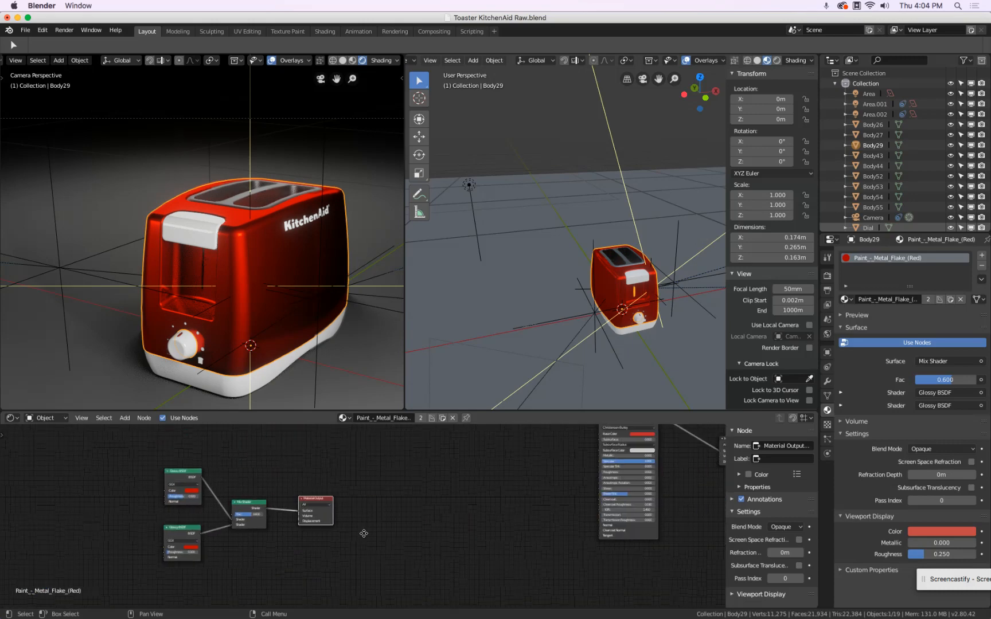
{"action": "scroll", "coordinate": [363, 533], "scroll_direction": "down", "scroll_amount": 2}
{"action": "left_click", "coordinate": [571, 482]}
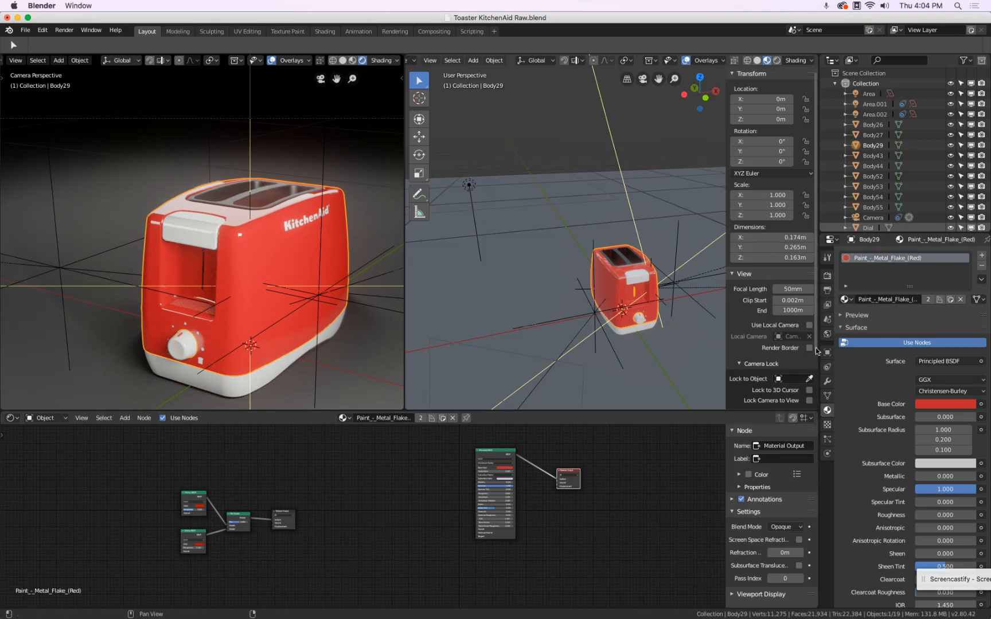
{"action": "left_click", "coordinate": [827, 277]}
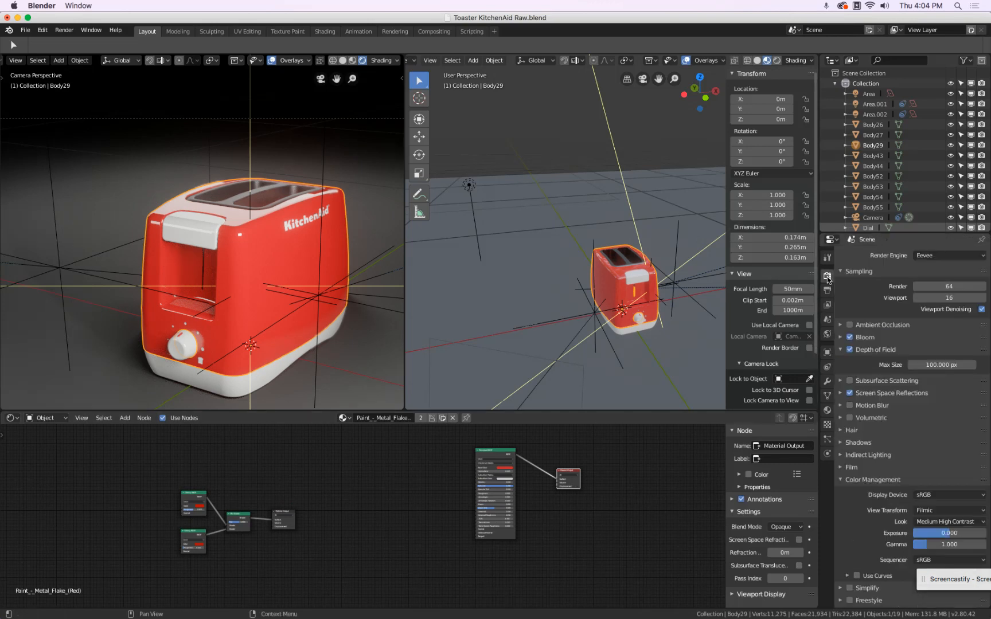
Review the scene's Indirect Lighting and Shadows render settings, toggling Soft Shadows to compare its effect on the toaster.
{"action": "left_click", "coordinate": [841, 480]}
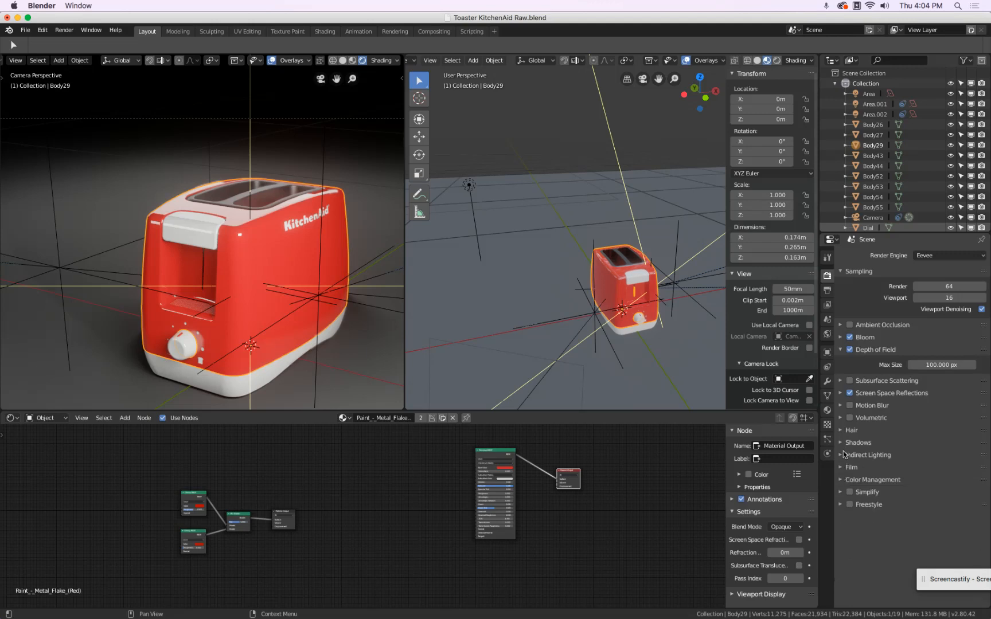
{"action": "left_click", "coordinate": [840, 455]}
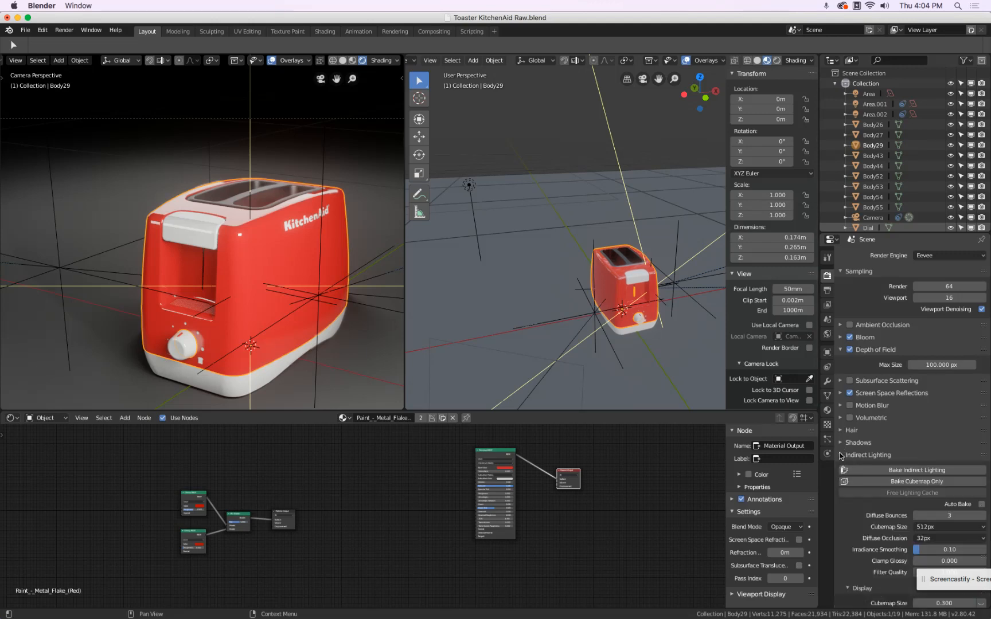
{"action": "left_click", "coordinate": [841, 451]}
{"action": "left_click", "coordinate": [841, 443]}
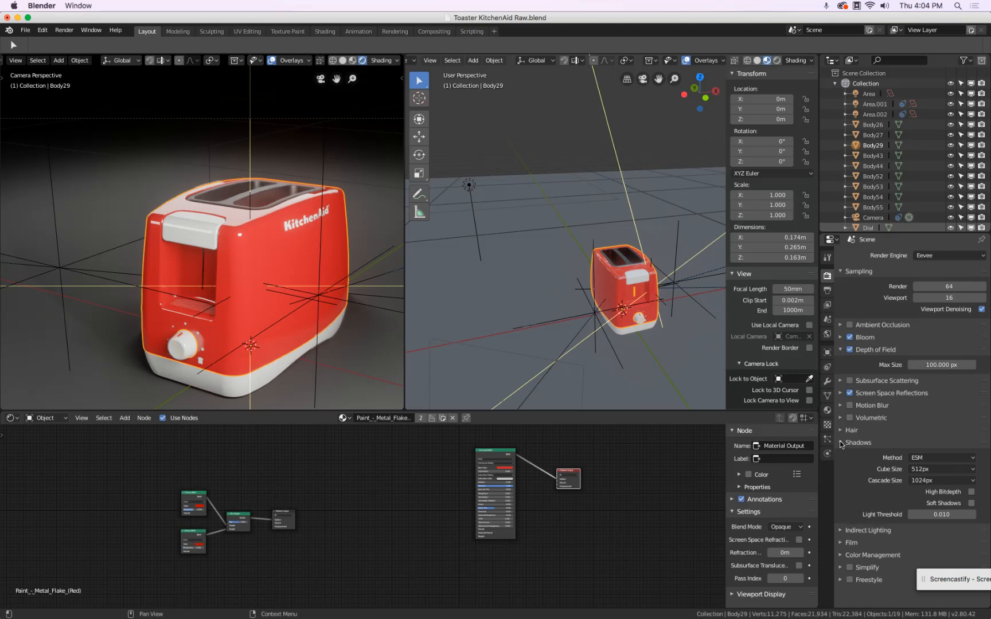
{"action": "left_click", "coordinate": [841, 443]}
{"action": "left_click", "coordinate": [841, 443]}
{"action": "left_click", "coordinate": [971, 503]}
{"action": "left_click", "coordinate": [970, 503]}
{"action": "left_click", "coordinate": [841, 444]}
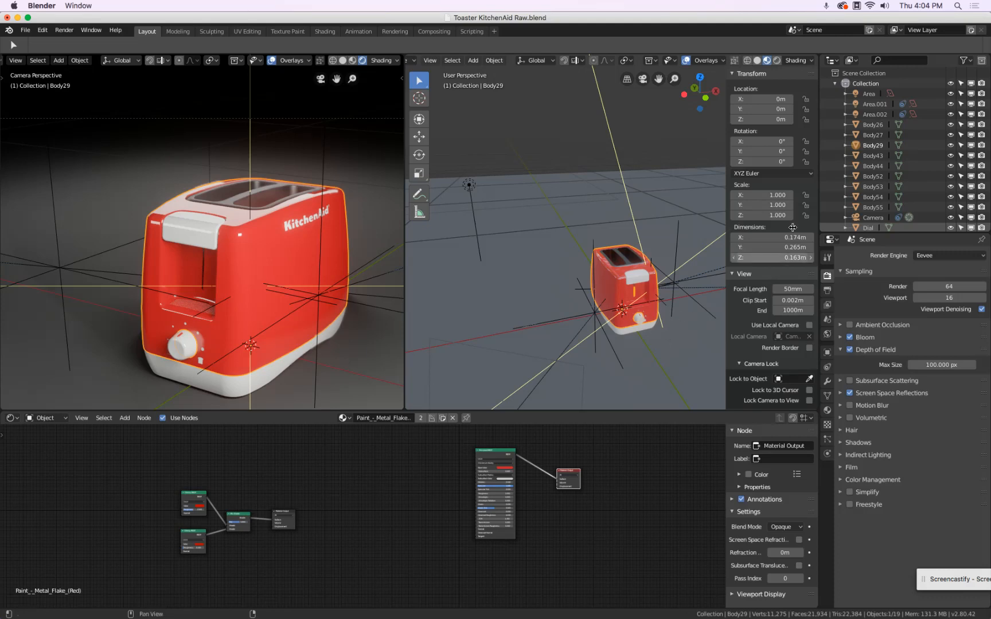
Enlarge the outliner and create a new collection named Light Rig 1.
{"action": "left_click_drag", "start_coordinate": [870, 233], "coordinate": [871, 411]}
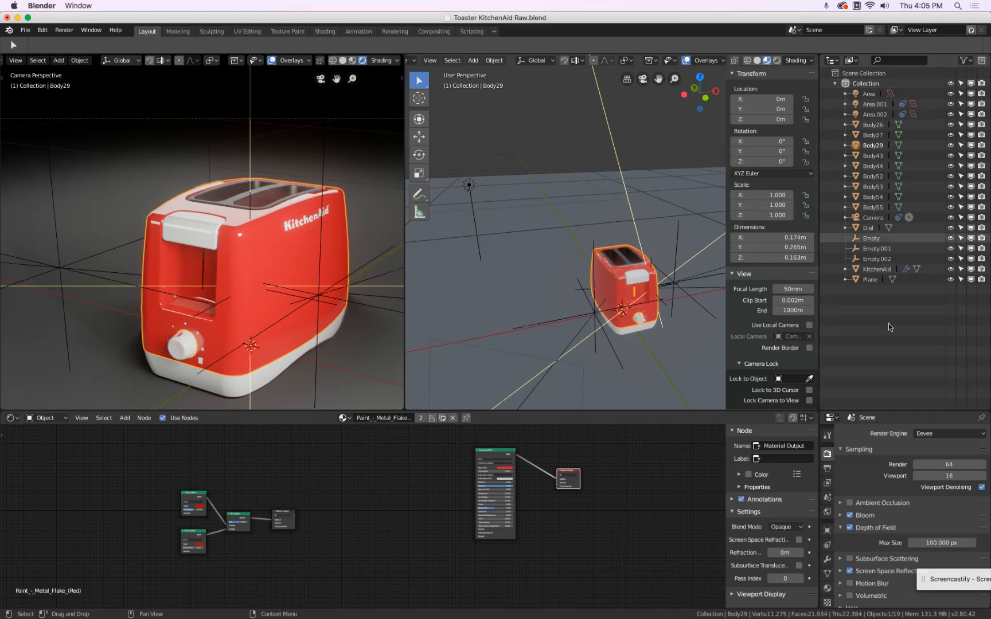
{"action": "right_click", "coordinate": [841, 317]}
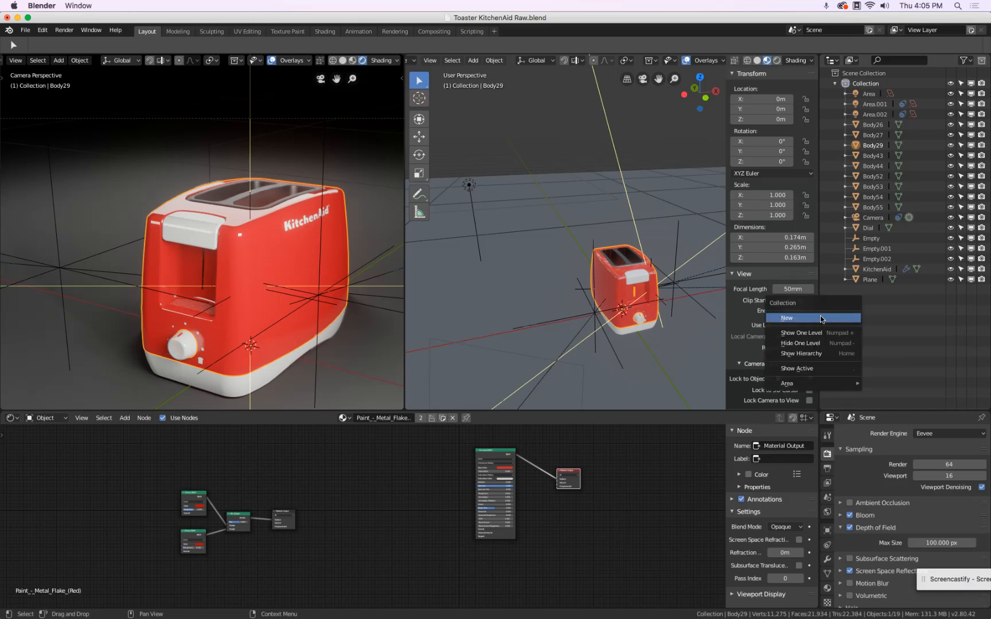
{"action": "left_click", "coordinate": [820, 319]}
{"action": "double_click", "coordinate": [867, 290]}
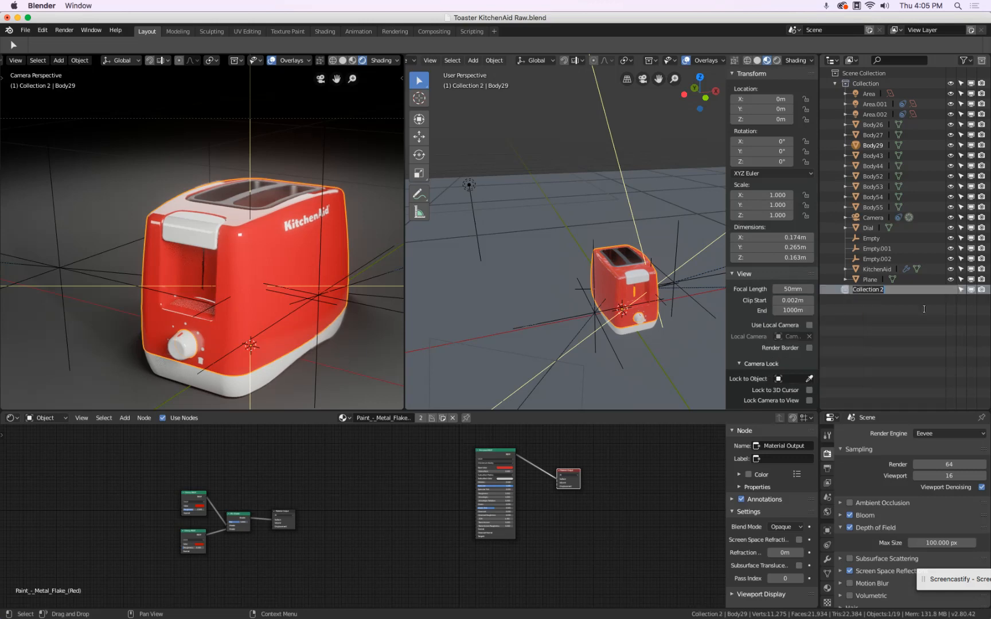
{"action": "type", "text": "Light Rig 1"}
{"action": "key", "text": "Return"}
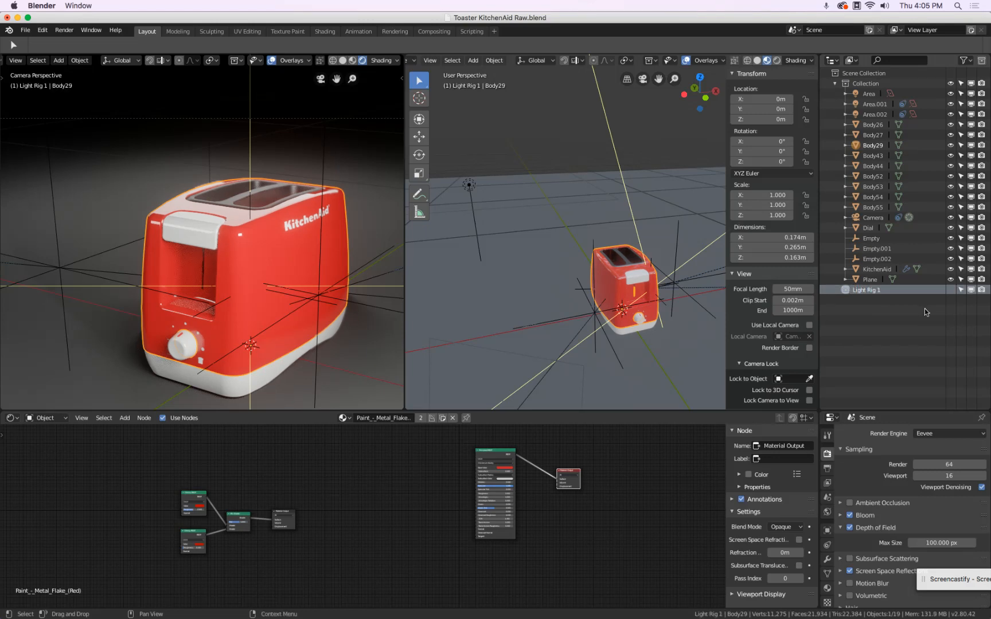
Create another new collection named Light Rig 2.
{"action": "right_click", "coordinate": [875, 332]}
{"action": "left_click", "coordinate": [856, 332]}
{"action": "double_click", "coordinate": [868, 299]}
{"action": "type", "text": "Light Rig 2"}
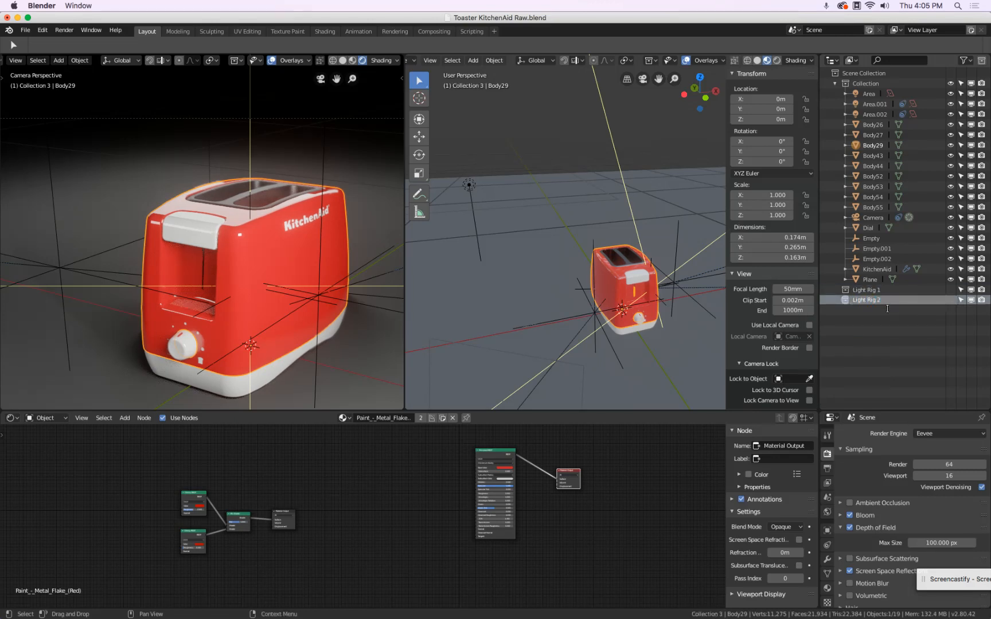
{"action": "key", "text": "Return"}
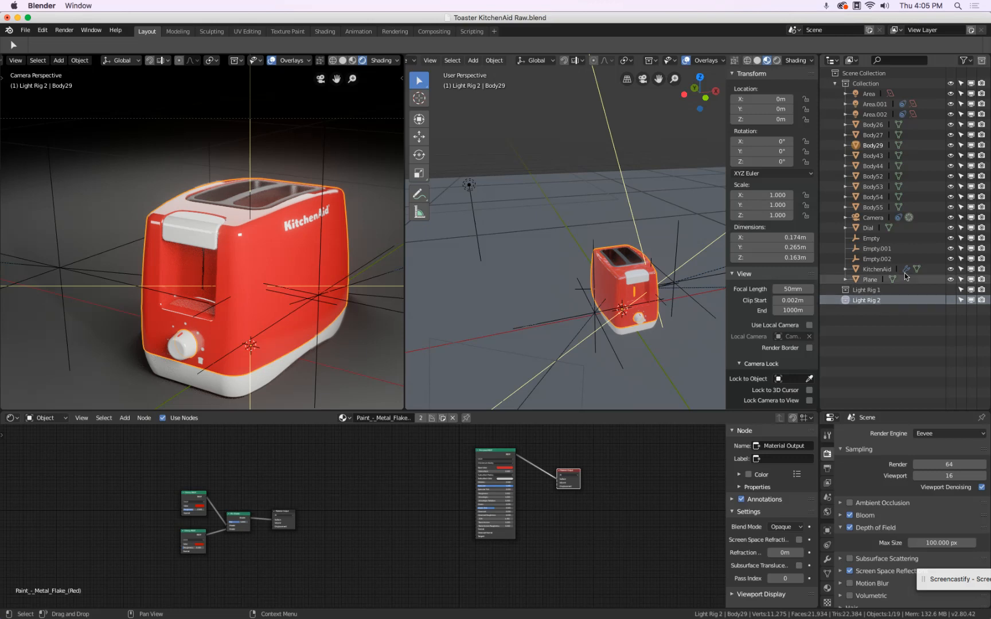
Move the three area lights, Area, Area.001 and Area.002, into the Light Rig 1 collection.
{"action": "left_click", "coordinate": [870, 93]}
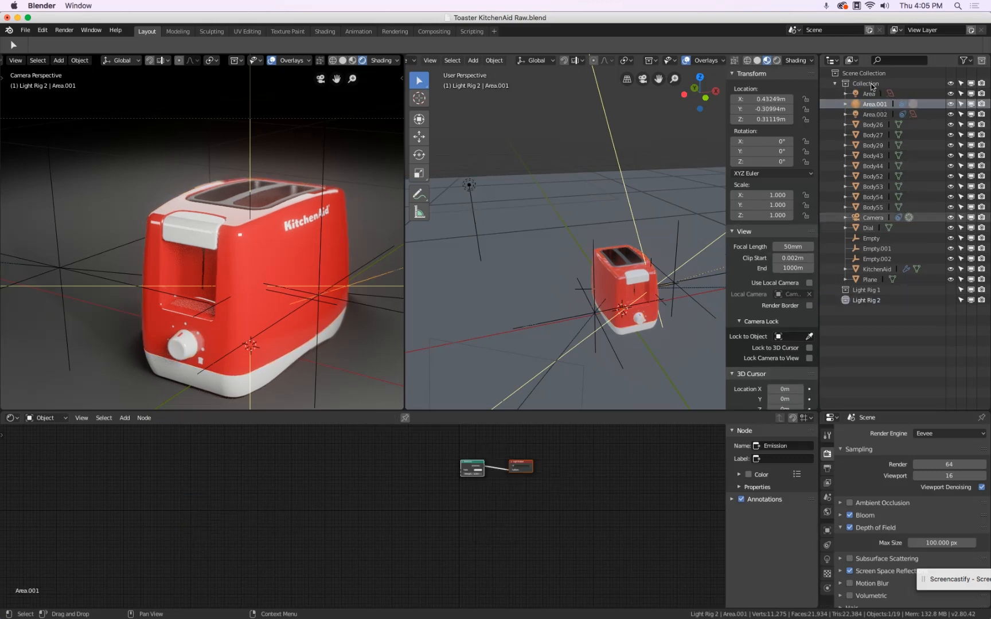
{"action": "left_click_drag", "start_coordinate": [864, 99], "coordinate": [865, 289]}
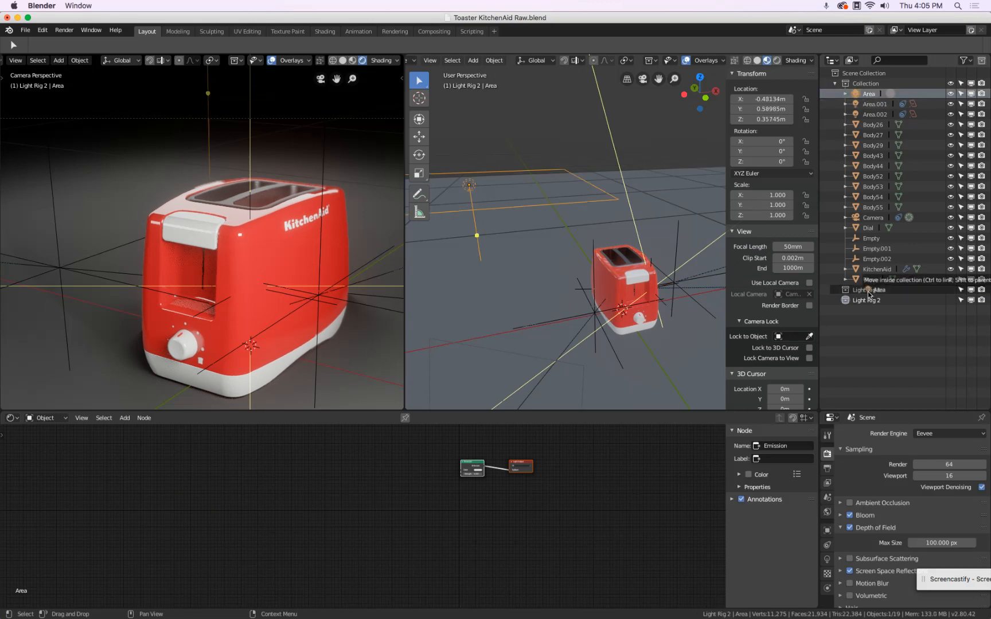
{"action": "left_click_drag", "start_coordinate": [875, 95], "coordinate": [869, 280]}
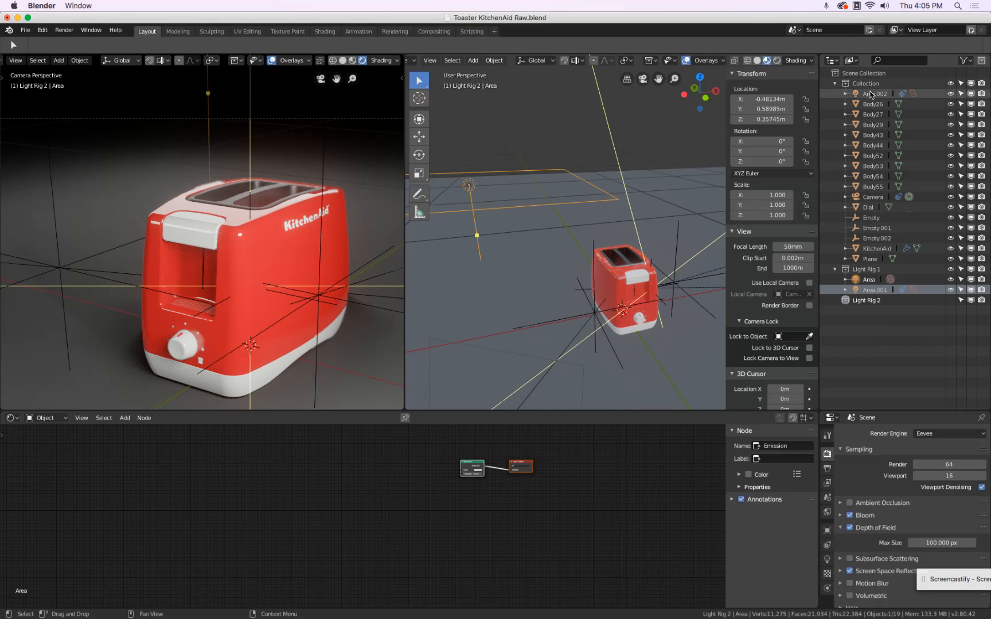
{"action": "left_click_drag", "start_coordinate": [872, 94], "coordinate": [861, 269]}
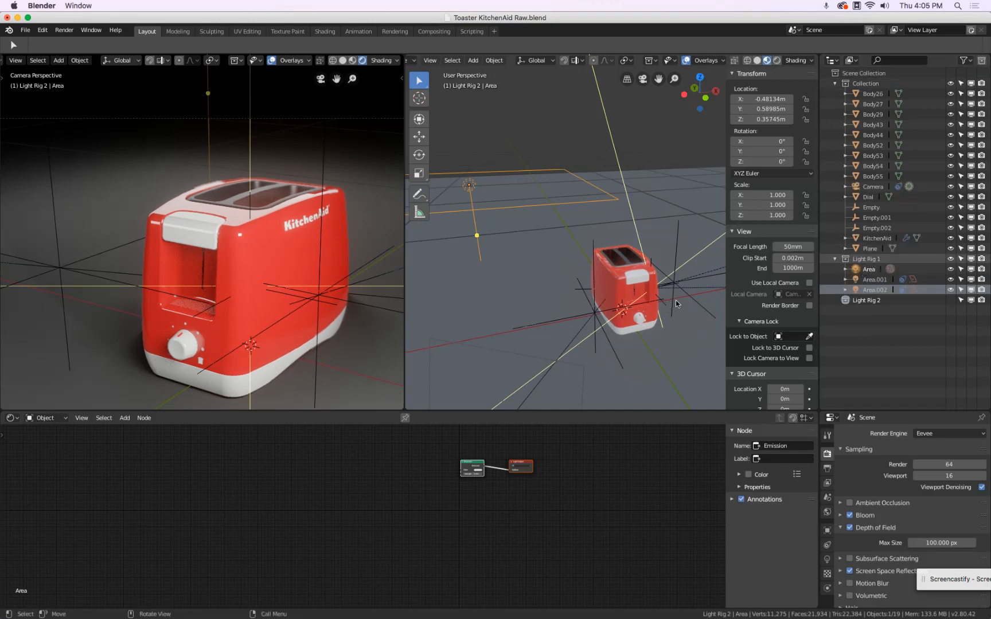
Move the light-target empties Empty.001 and Empty.002 into the Light Rig 1 collection, leaving Empty in the main Collection.
{"action": "left_click", "coordinate": [612, 346]}
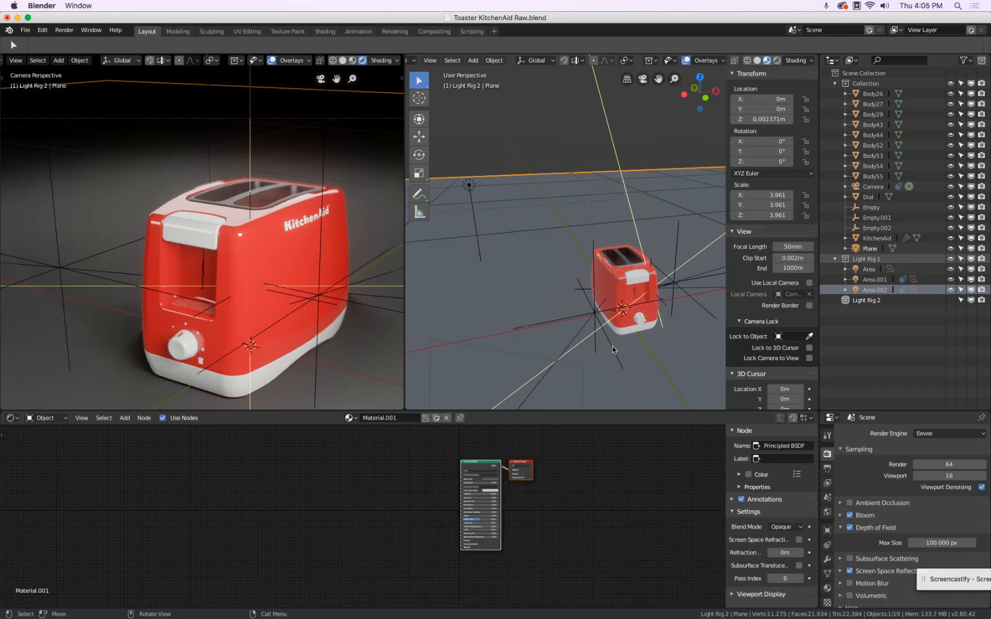
{"action": "left_click", "coordinate": [598, 317]}
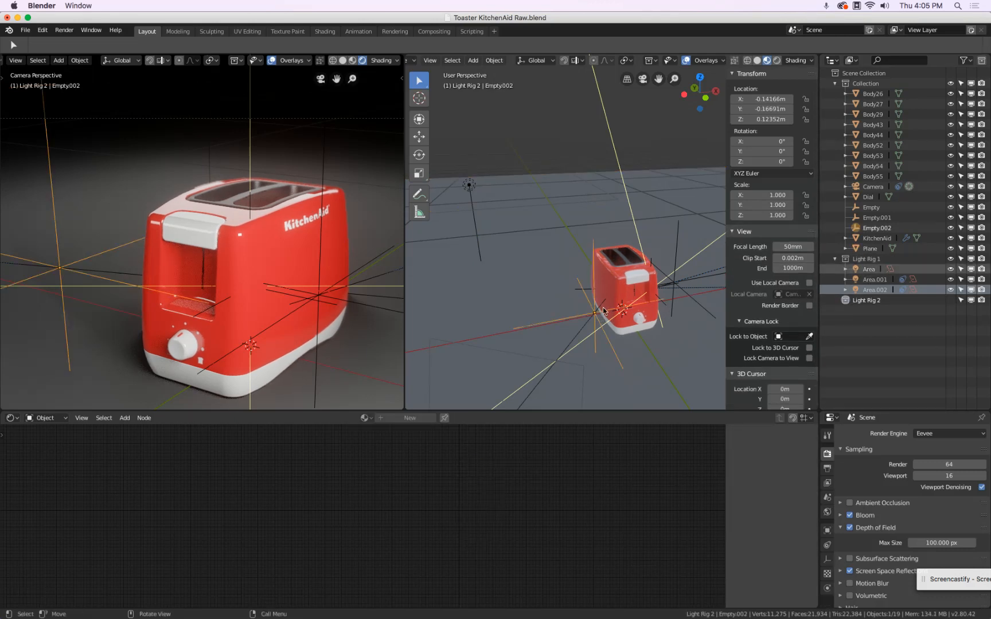
{"action": "left_click", "coordinate": [874, 230]}
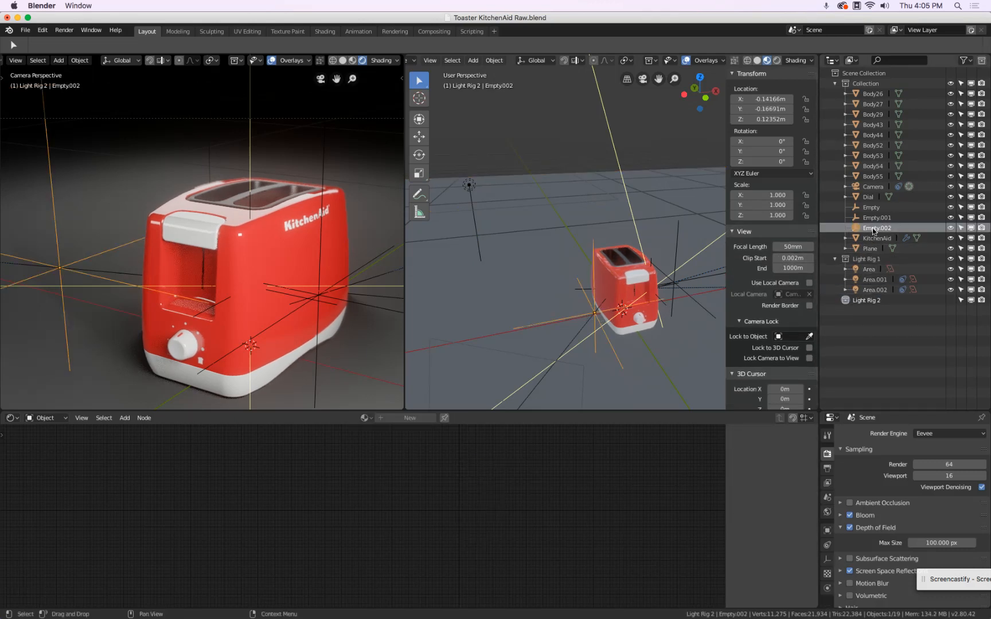
{"action": "left_click_drag", "start_coordinate": [873, 230], "coordinate": [866, 259]}
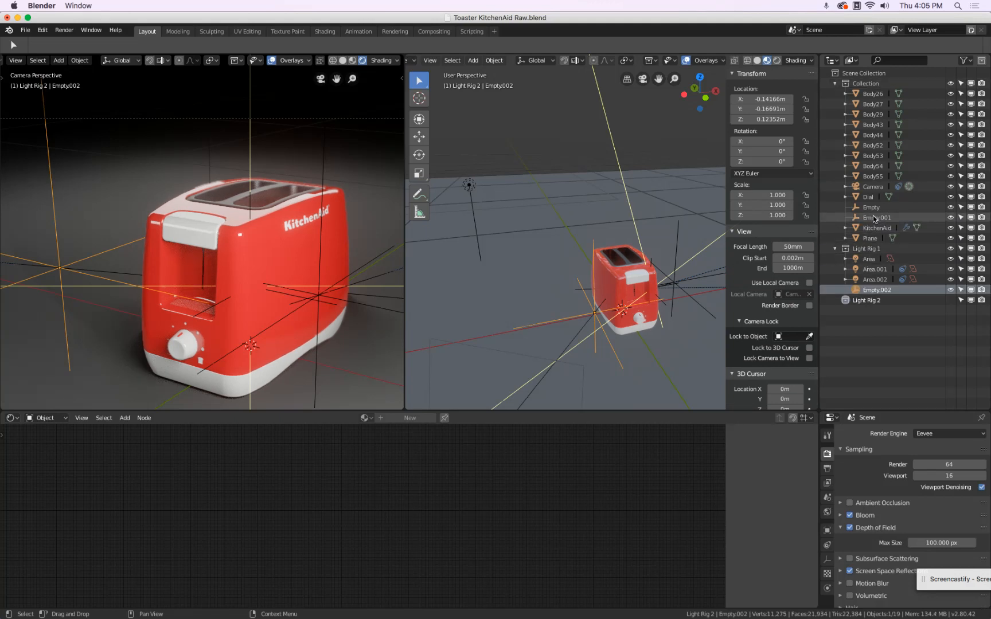
{"action": "left_click", "coordinate": [872, 217]}
{"action": "left_click_drag", "start_coordinate": [872, 219], "coordinate": [870, 254]}
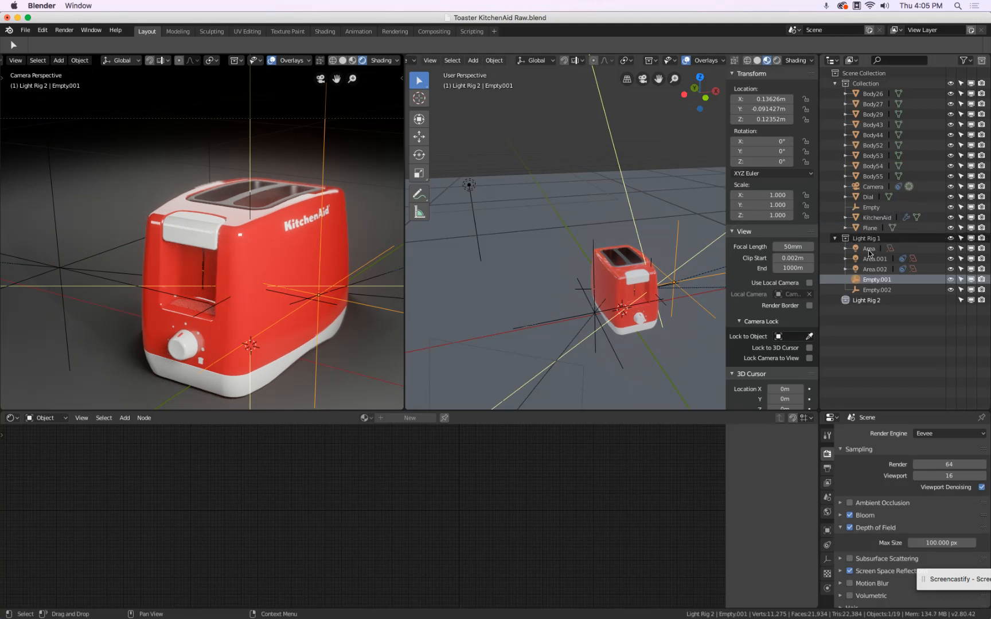
{"action": "left_click", "coordinate": [876, 208]}
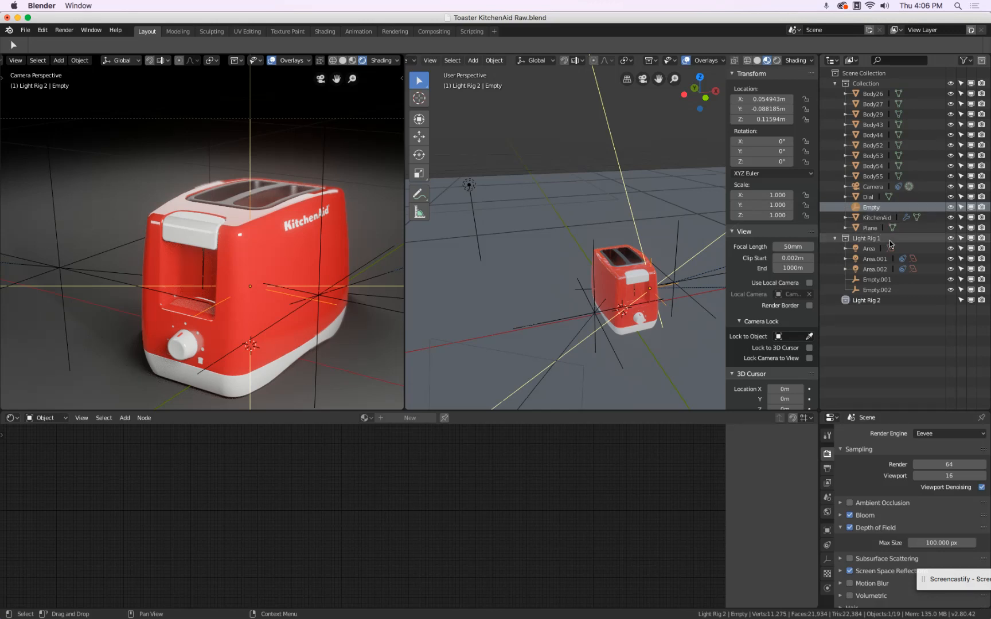
Toggle the viewport visibility of the Light Rig 1 collection to test it, and leave the collection hidden.
{"action": "left_click", "coordinate": [950, 239]}
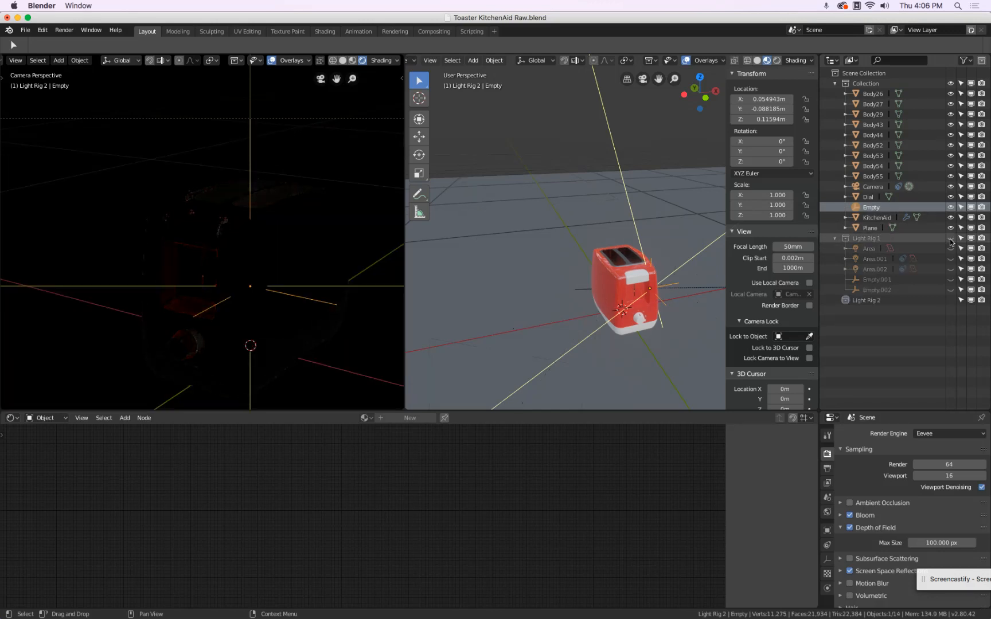
{"action": "left_click", "coordinate": [950, 239]}
{"action": "left_click", "coordinate": [950, 238]}
{"action": "left_click", "coordinate": [950, 239]}
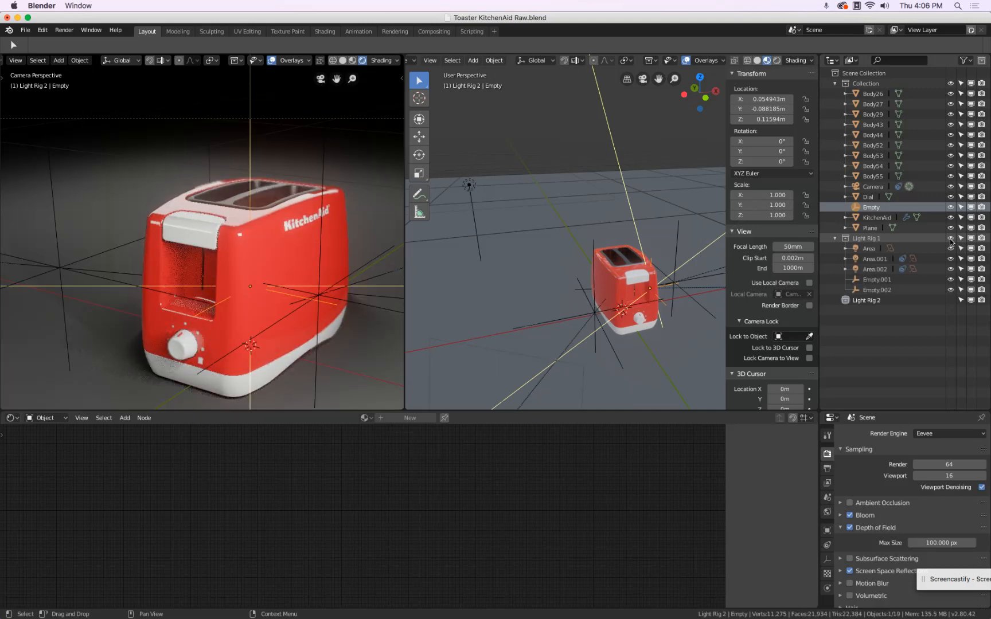
{"action": "left_click", "coordinate": [950, 239]}
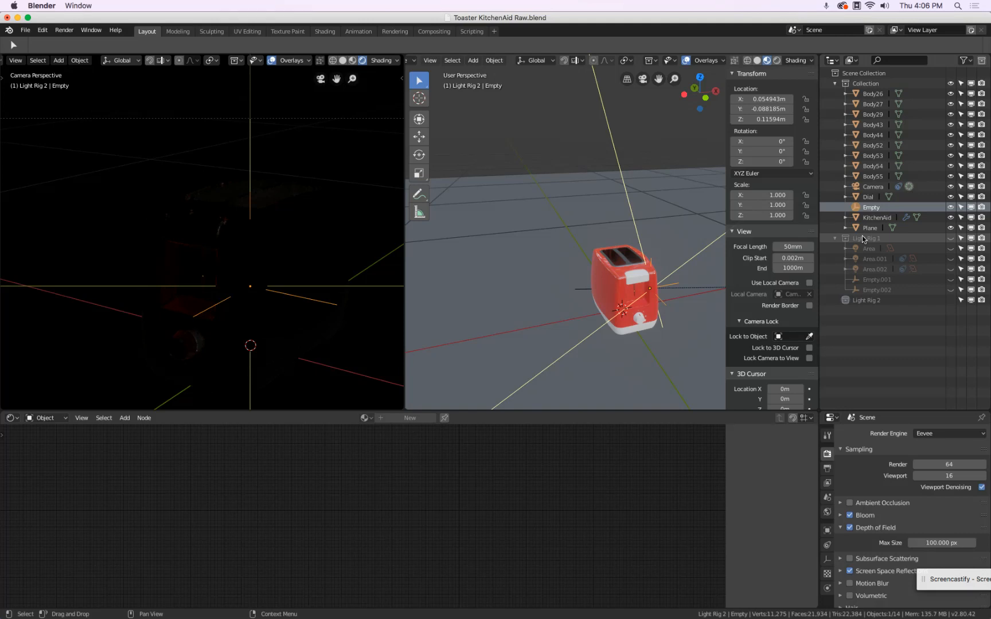
Make Light Rig 2 the active collection and add an area light to it with the 3D cursor at the world origin.
{"action": "left_click", "coordinate": [867, 301]}
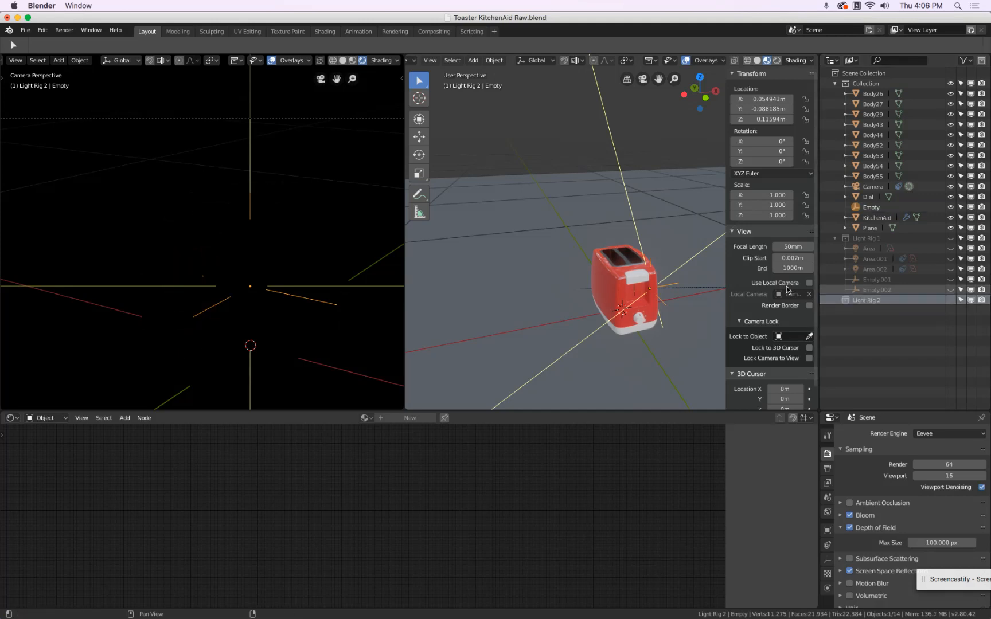
{"action": "scroll", "coordinate": [609, 277], "scroll_direction": "down", "scroll_amount": 5}
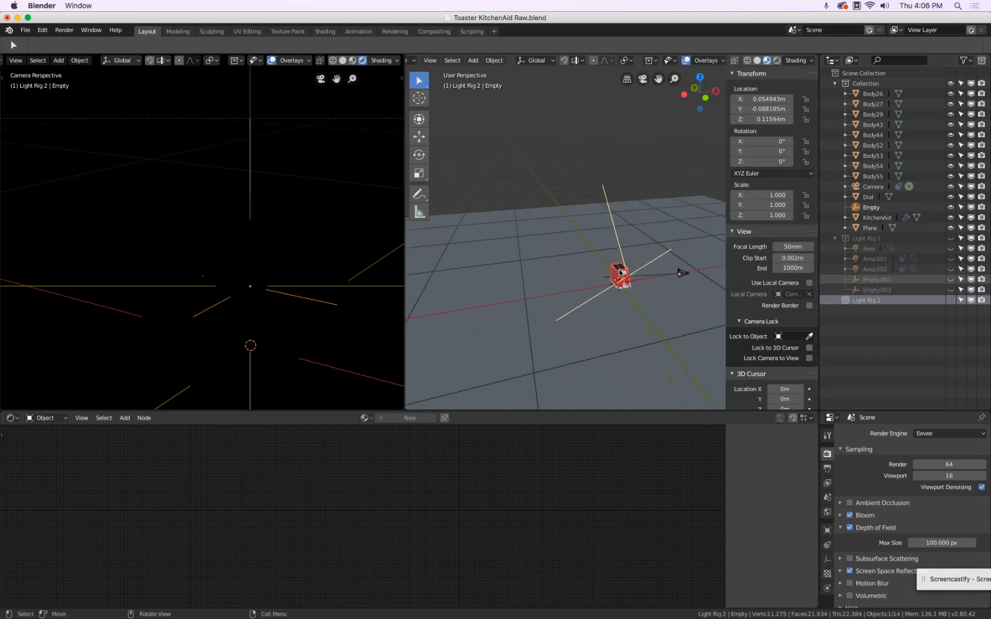
{"action": "scroll", "coordinate": [609, 277], "scroll_direction": "up", "scroll_amount": 5}
{"action": "key", "text": "shift+s"}
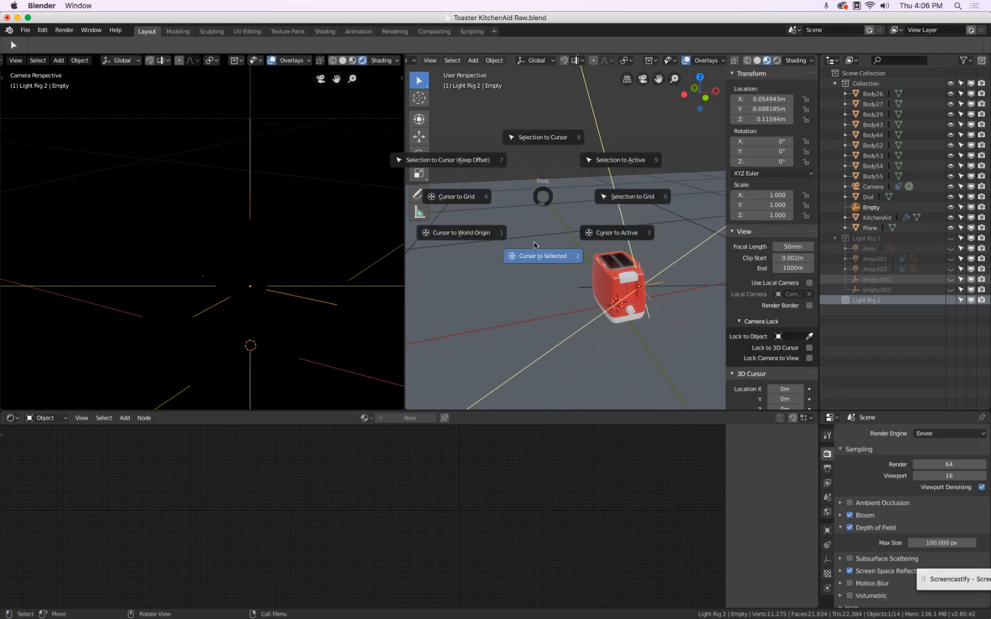
{"action": "left_click", "coordinate": [494, 236]}
{"action": "key", "text": "shift+a"}
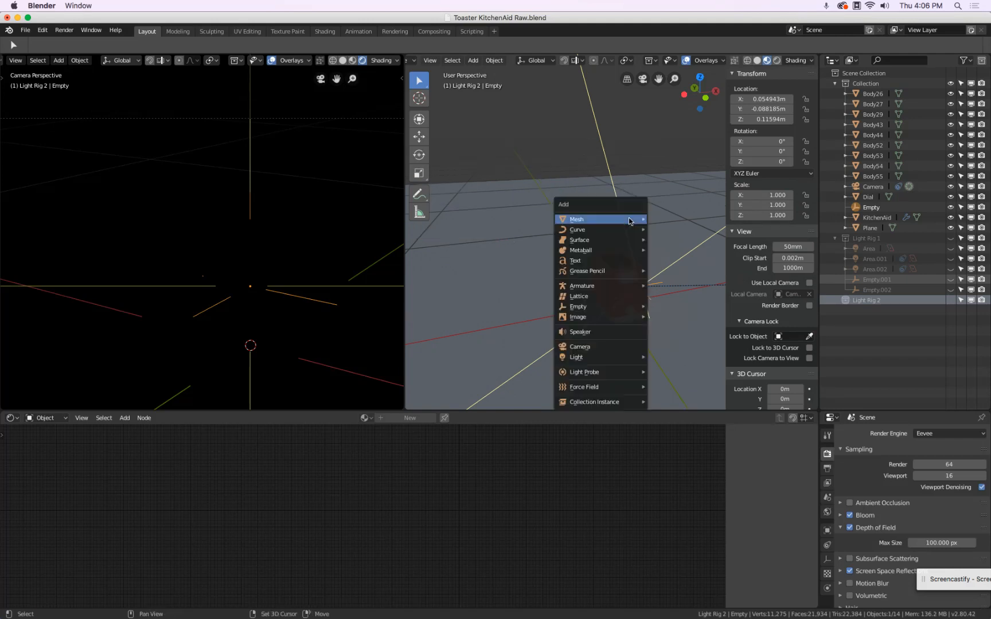
{"action": "mouse_move", "coordinate": [630, 221]}
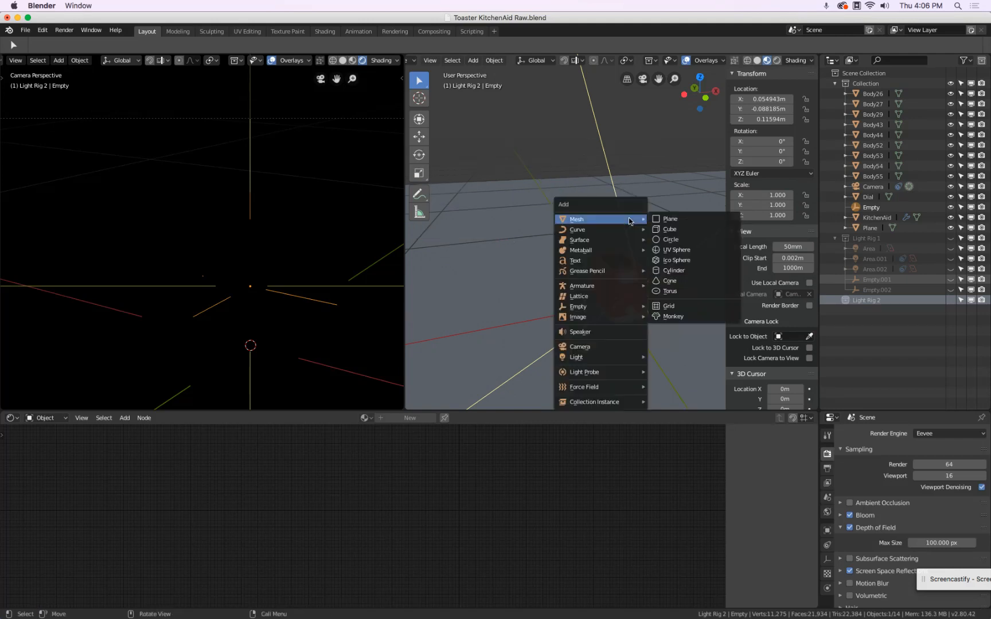
{"action": "left_click", "coordinate": [473, 60]}
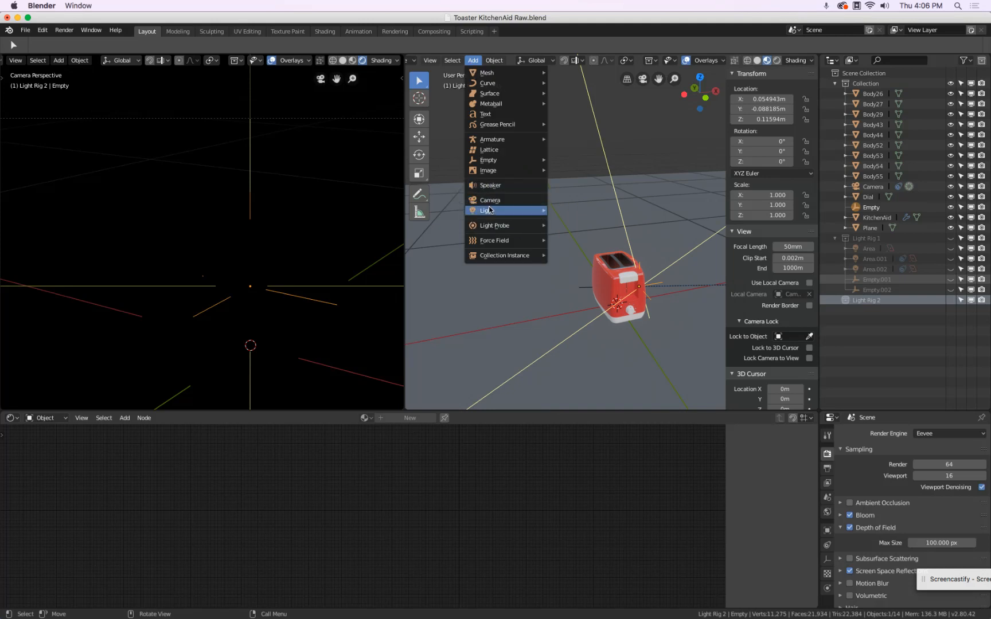
{"action": "mouse_move", "coordinate": [500, 211]}
{"action": "left_click", "coordinate": [598, 244]}
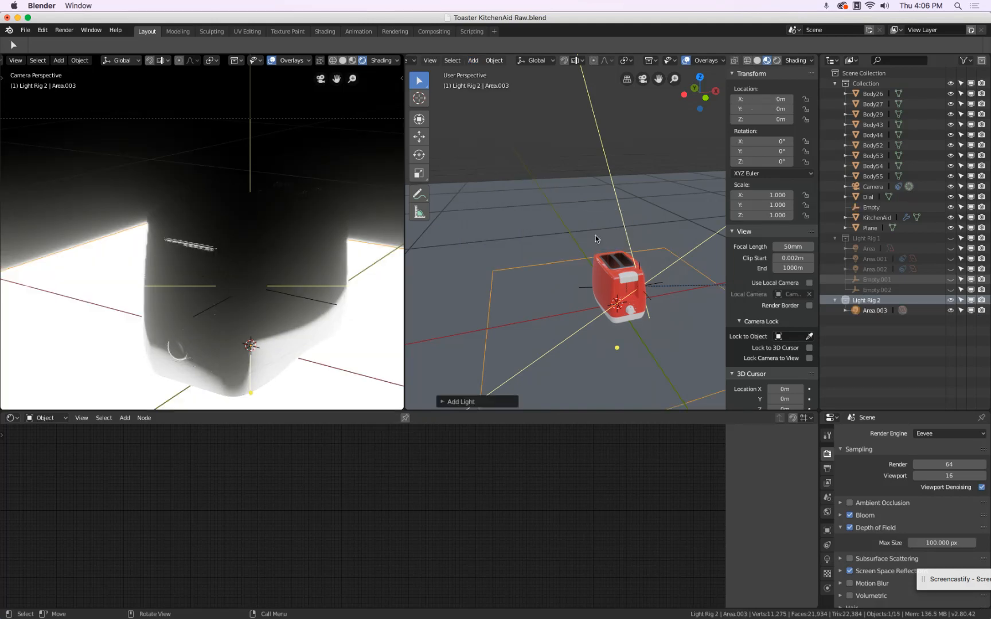
Raise the new area light along Z to about 0.55 m above the origin, over the toaster.
{"action": "key", "text": "g"}
{"action": "key", "text": "z"}
{"action": "left_click", "coordinate": [633, 256]}
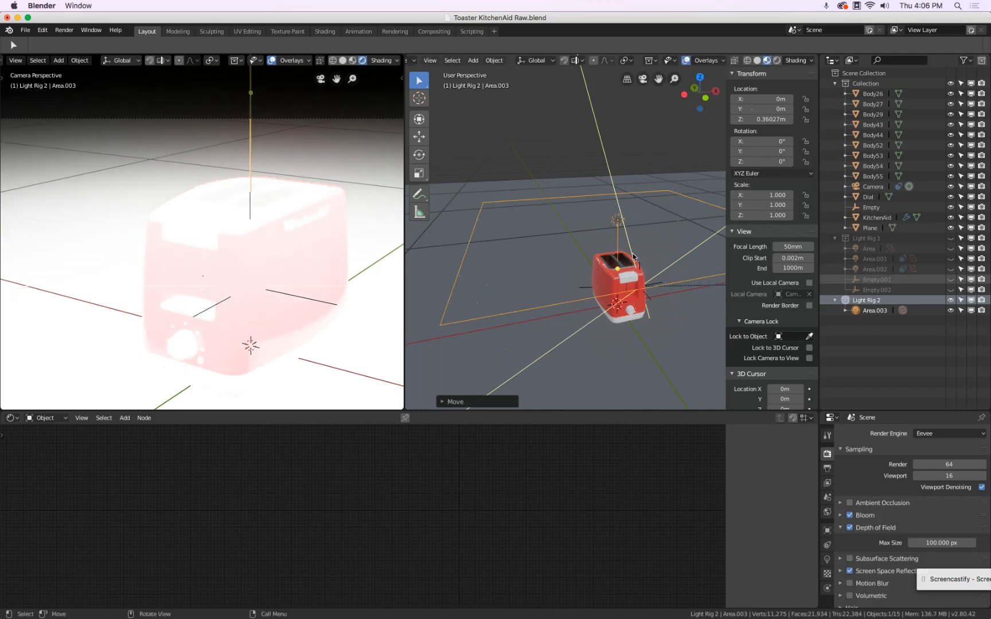
{"action": "left_click", "coordinate": [420, 137]}
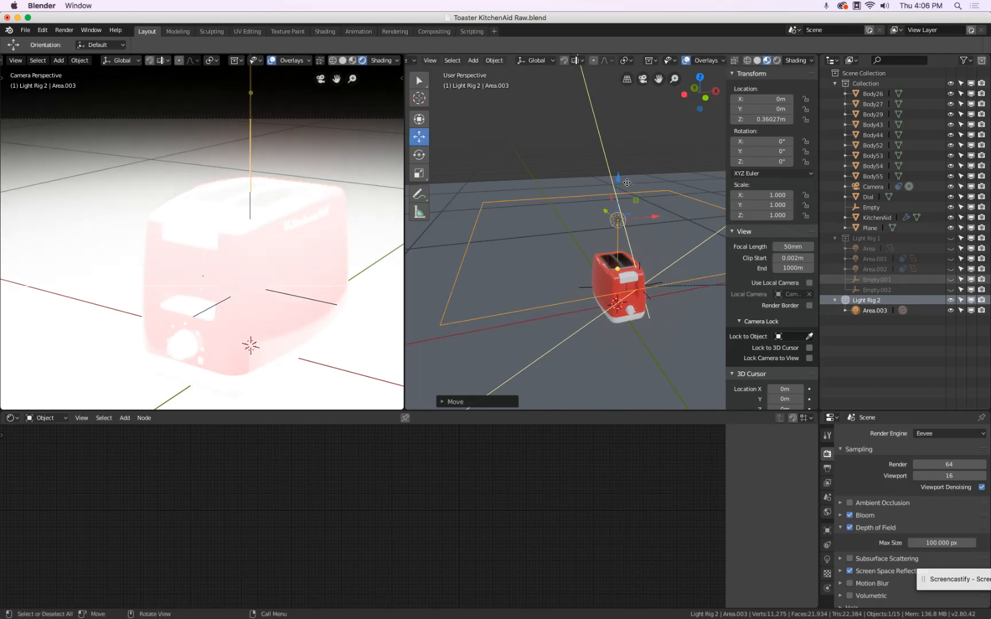
{"action": "left_click_drag", "start_coordinate": [617, 179], "coordinate": [618, 127]}
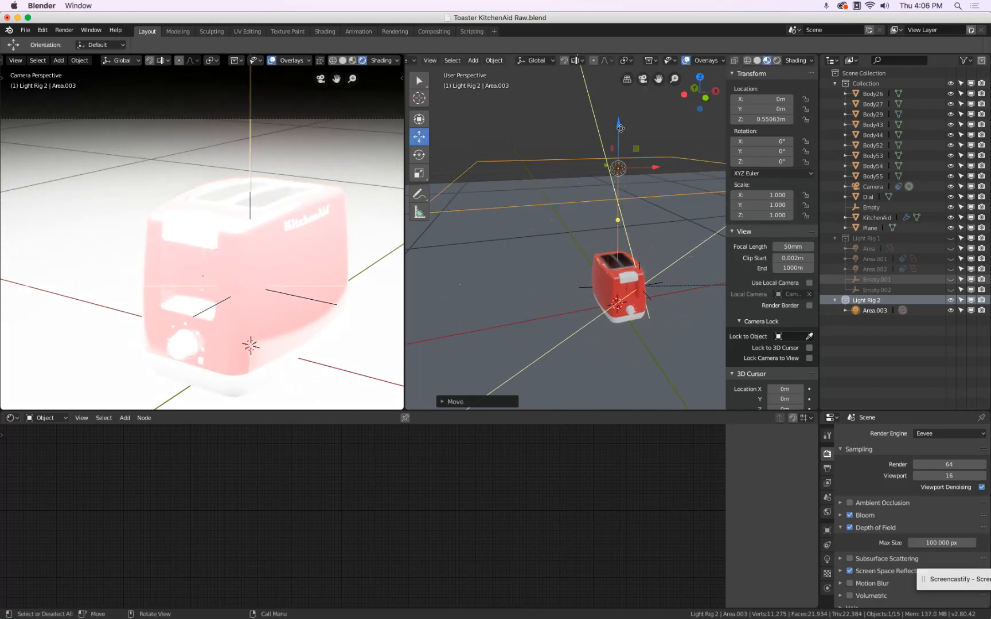
Collapse Collection and Light Rig 1 in the outliner and enlarge the properties editor.
{"action": "left_click", "coordinate": [834, 83]}
{"action": "left_click", "coordinate": [835, 94]}
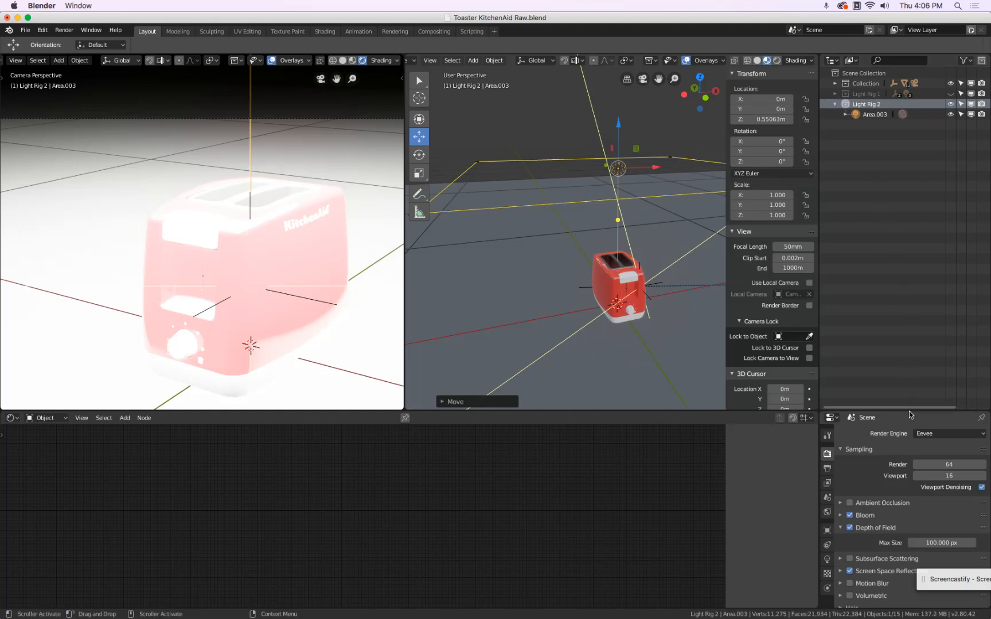
{"action": "left_click_drag", "start_coordinate": [908, 410], "coordinate": [908, 347]}
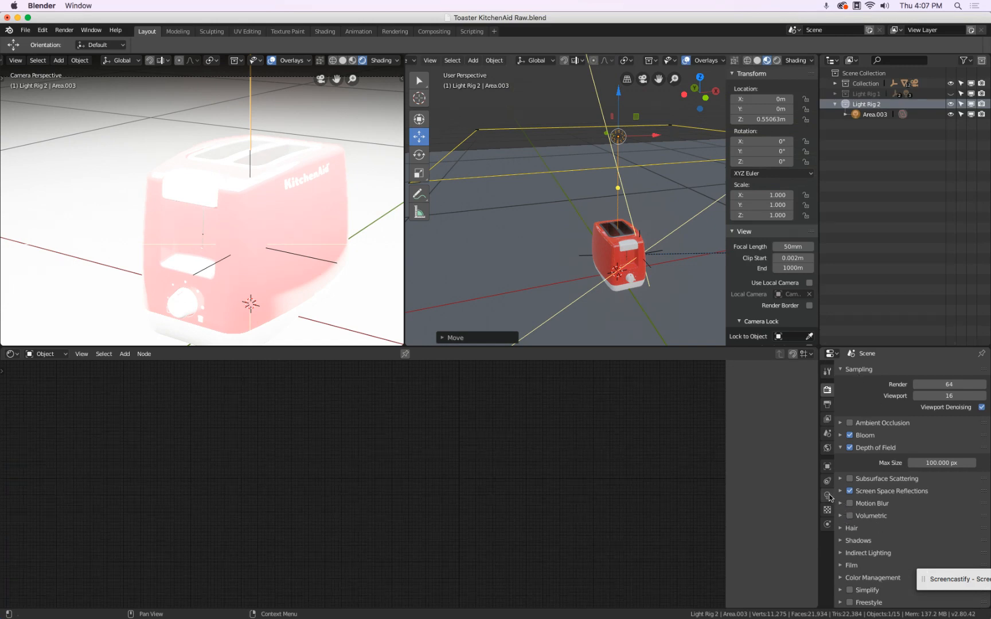
Enable contact shadows on the overhead area light and set its energy to 0.1.
{"action": "left_click", "coordinate": [828, 495]}
{"action": "scroll", "coordinate": [868, 480], "scroll_direction": "down", "scroll_amount": 2}
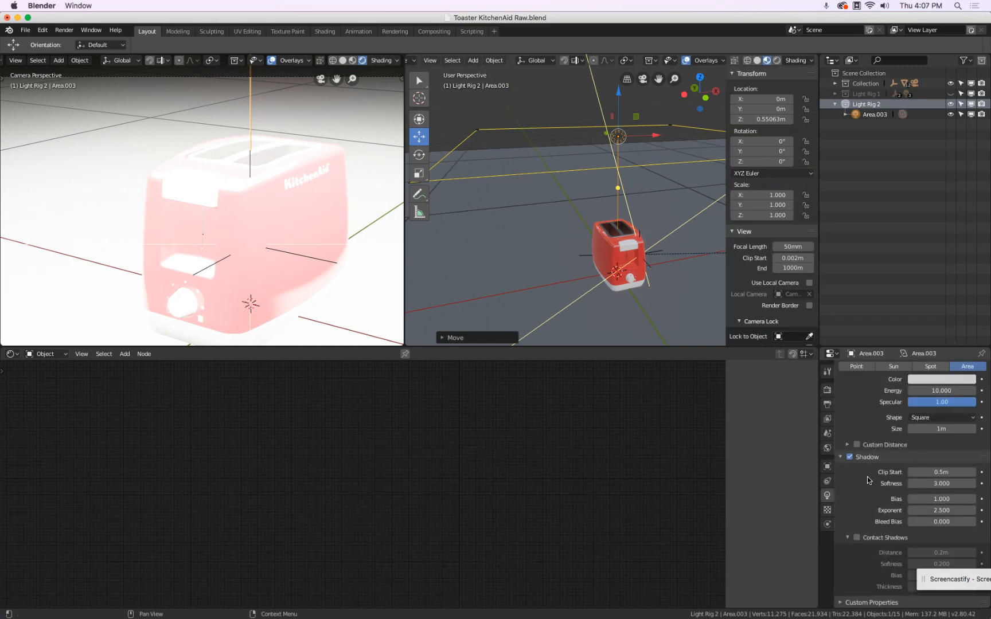
{"action": "left_click", "coordinate": [857, 537]}
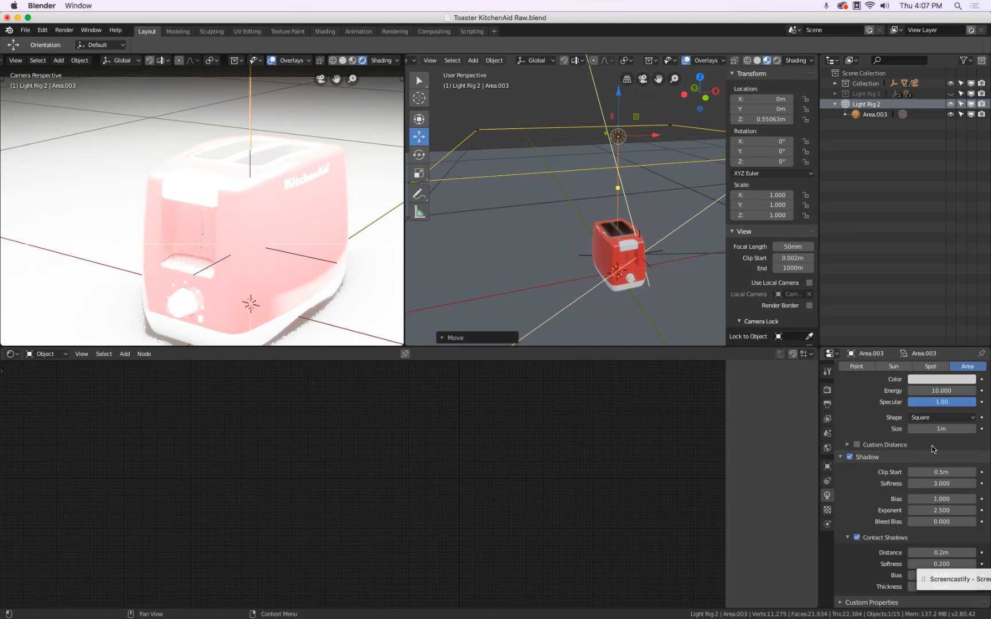
{"action": "left_click", "coordinate": [934, 389]}
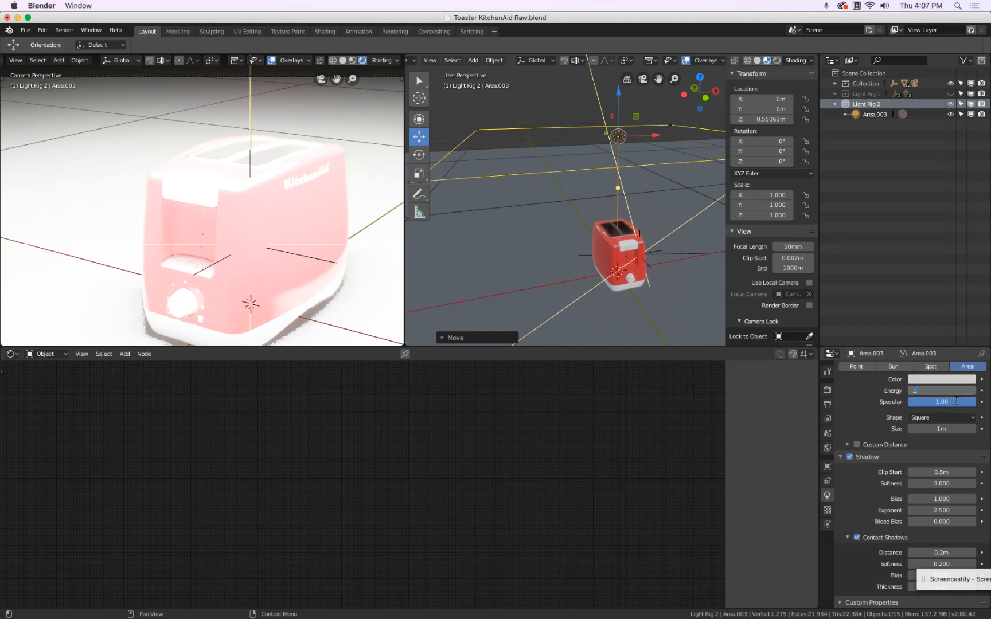
{"action": "type", "text": ".1"}
{"action": "key", "text": "Return"}
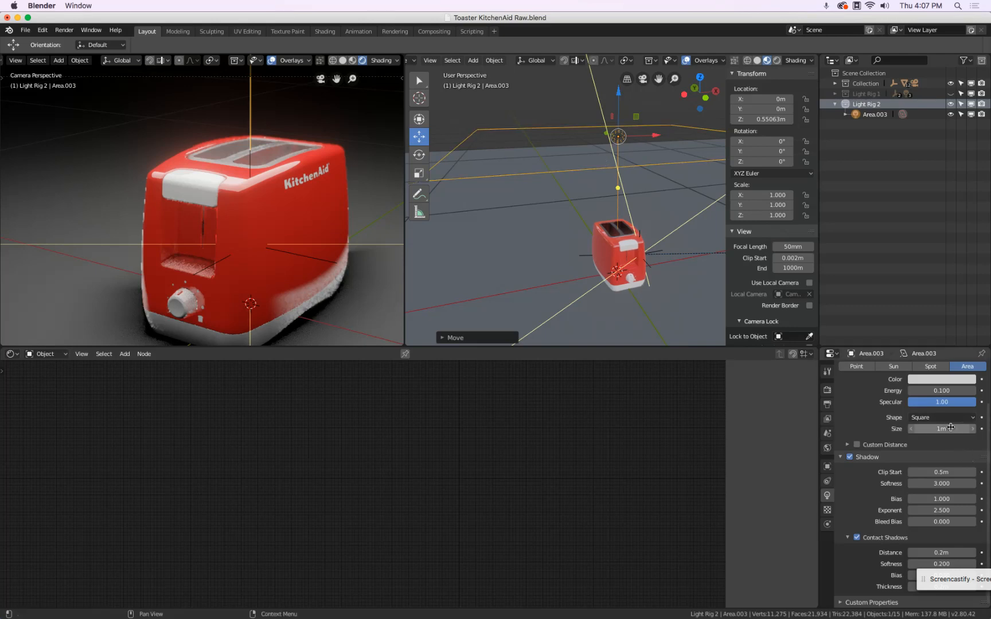
{"action": "left_click_drag", "start_coordinate": [950, 427], "coordinate": [901, 436]}
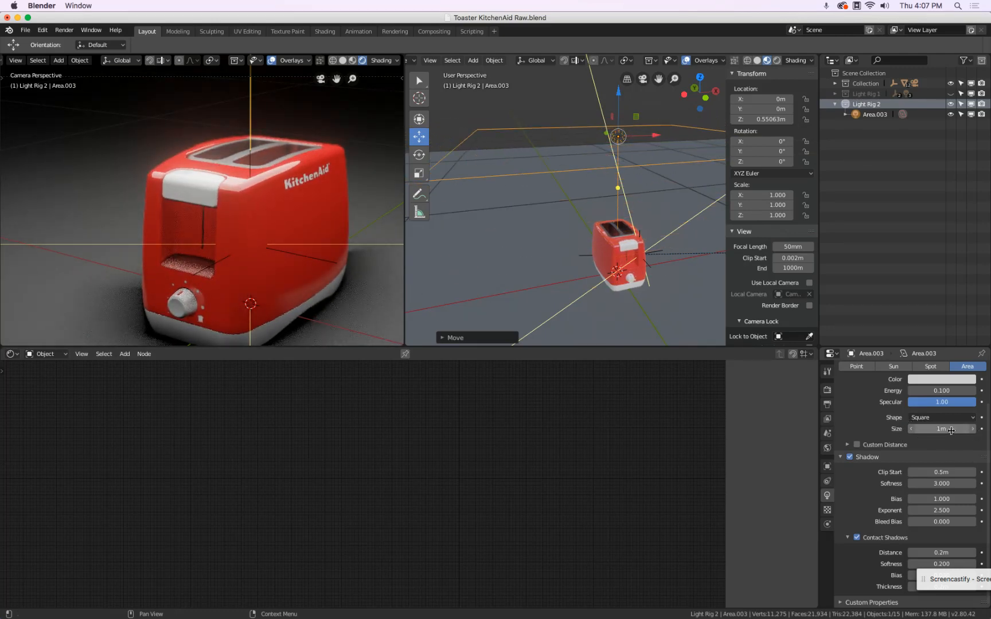
Duplicate the overhead area light in place and lower the copy along Z to about 0.43 m.
{"action": "scroll", "coordinate": [616, 214], "scroll_direction": "down", "scroll_amount": 1}
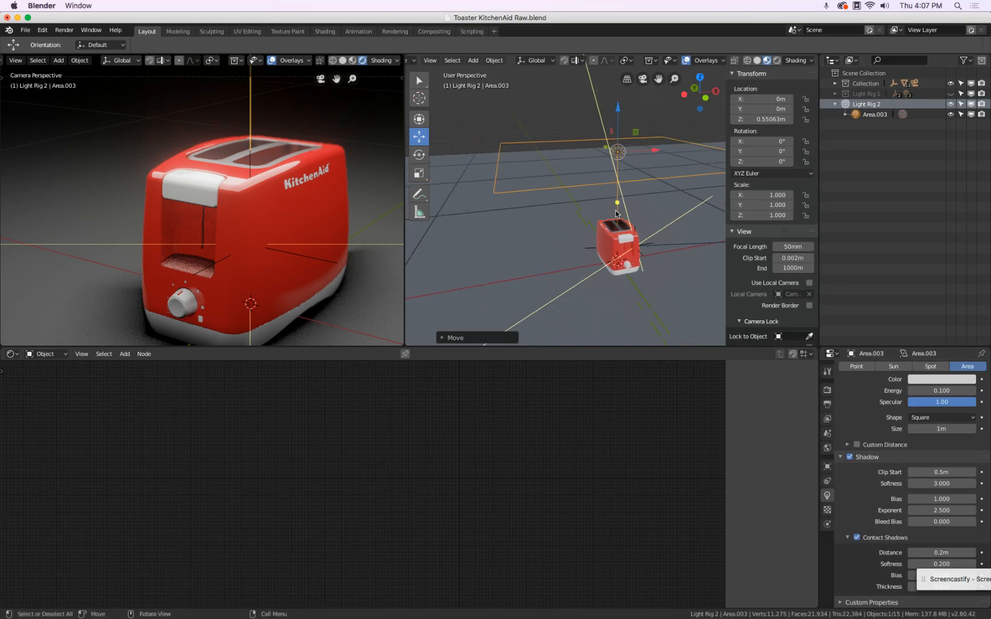
{"action": "key", "text": "shift+d"}
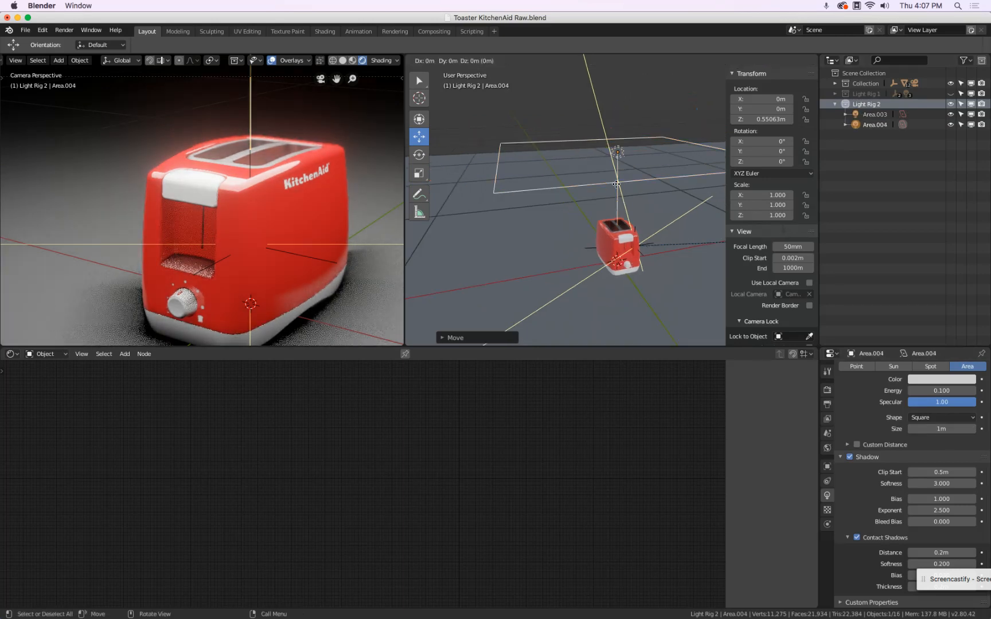
{"action": "right_click", "coordinate": [616, 186]}
{"action": "left_click_drag", "start_coordinate": [620, 110], "coordinate": [620, 136]}
Set the size of the lowered area light copy to 25 cm.
{"action": "left_click", "coordinate": [936, 429]}
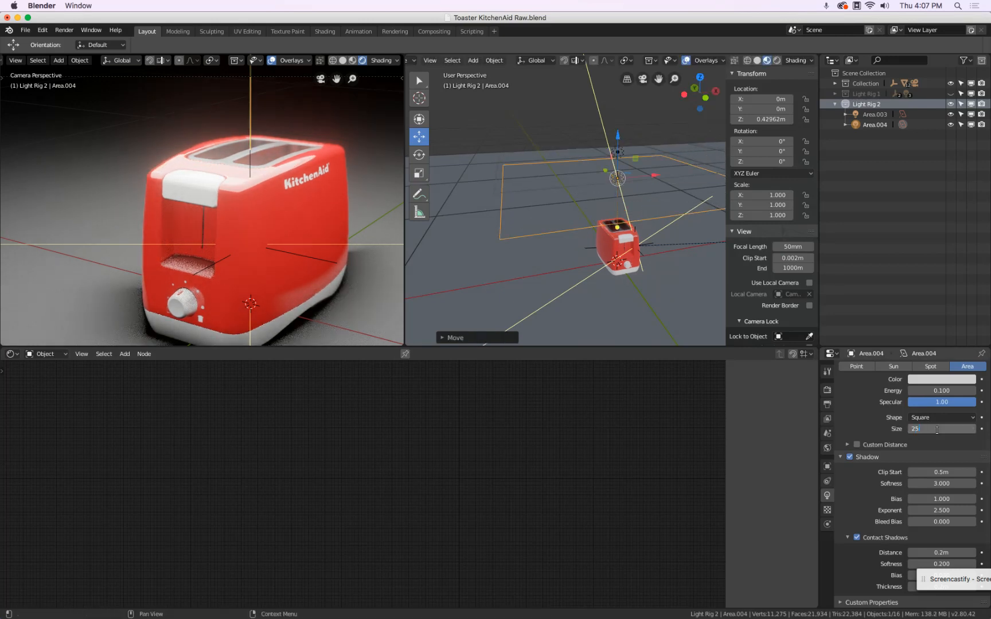
{"action": "type", "text": "25cm"}
{"action": "key", "text": "Return"}
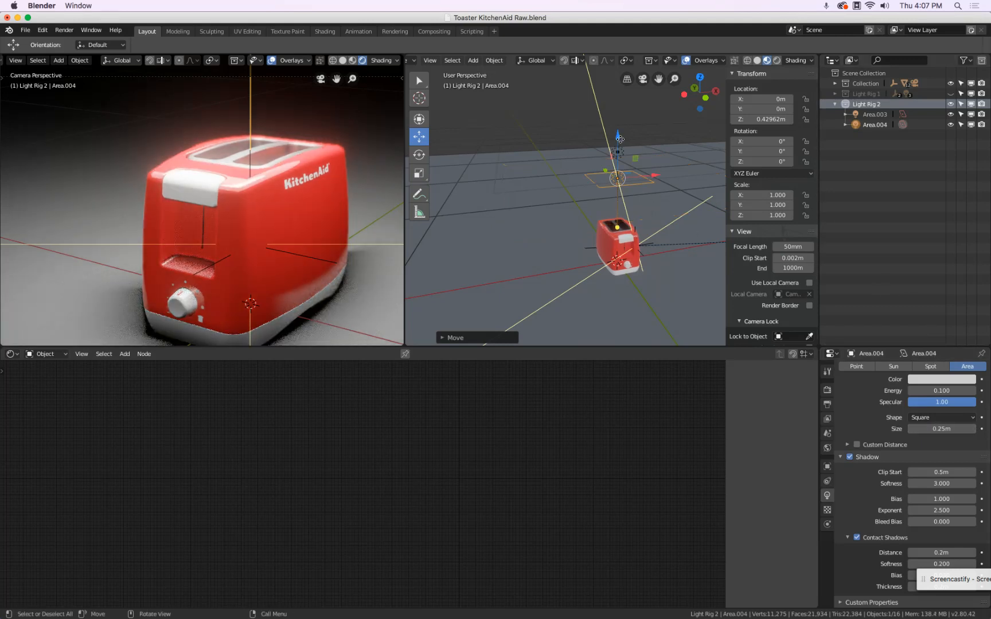
Move the small area light to about X -0.29 m, Z 0.32 m and set its Y rotation to -90°.
{"action": "left_click_drag", "start_coordinate": [620, 139], "coordinate": [582, 207]}
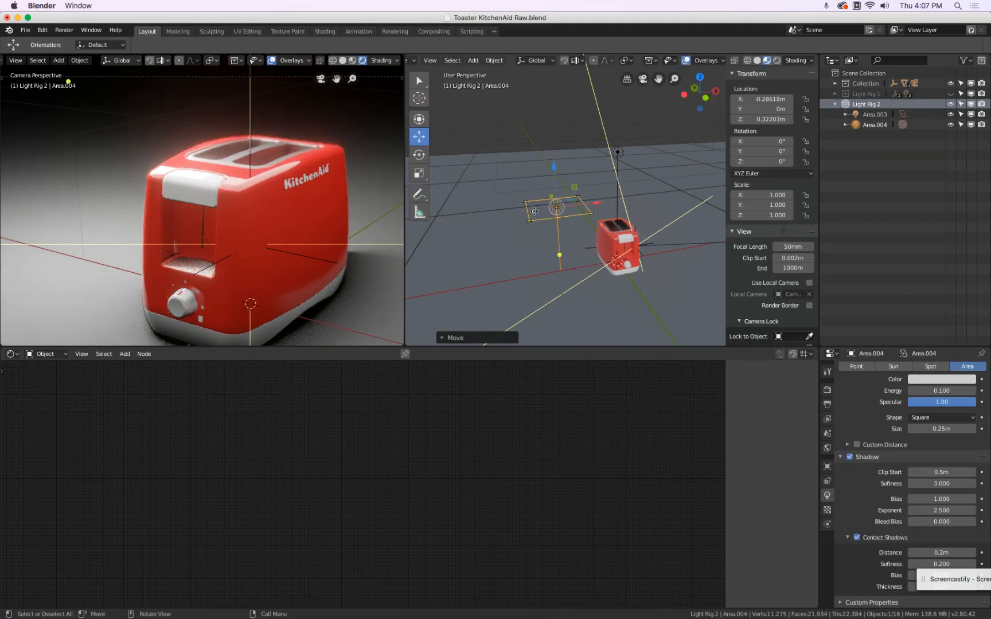
{"action": "left_click", "coordinate": [422, 158]}
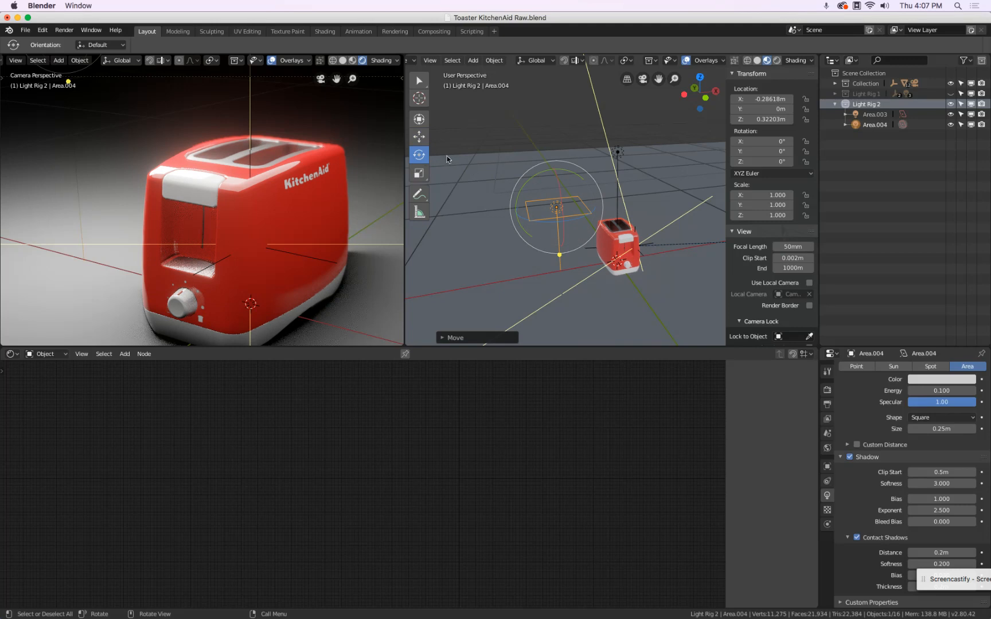
{"action": "left_click_drag", "start_coordinate": [539, 176], "coordinate": [521, 242]}
{"action": "left_click", "coordinate": [789, 151]}
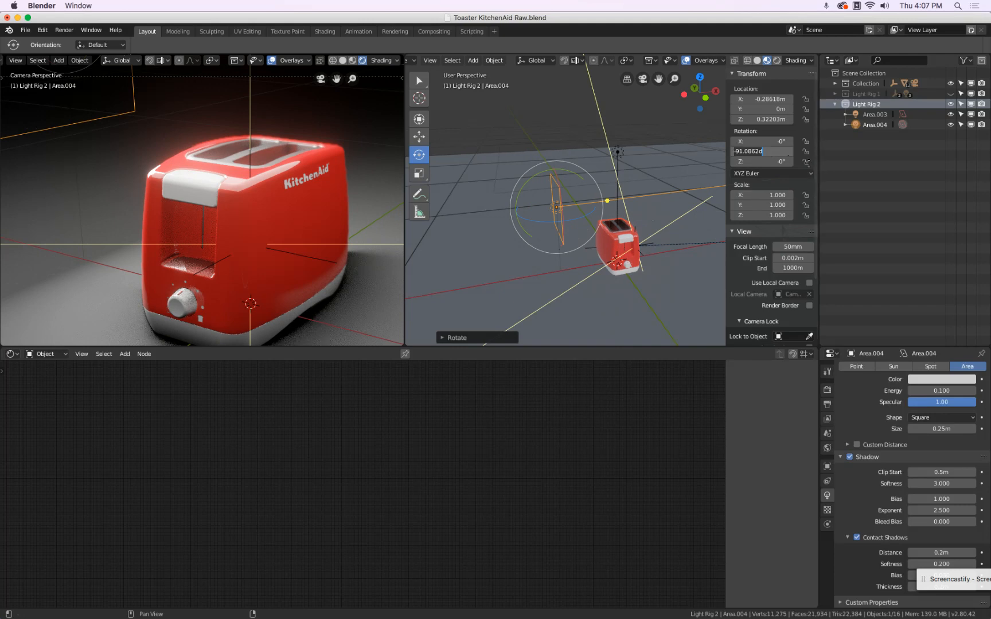
{"action": "type", "text": "-90"}
{"action": "key", "text": "Return"}
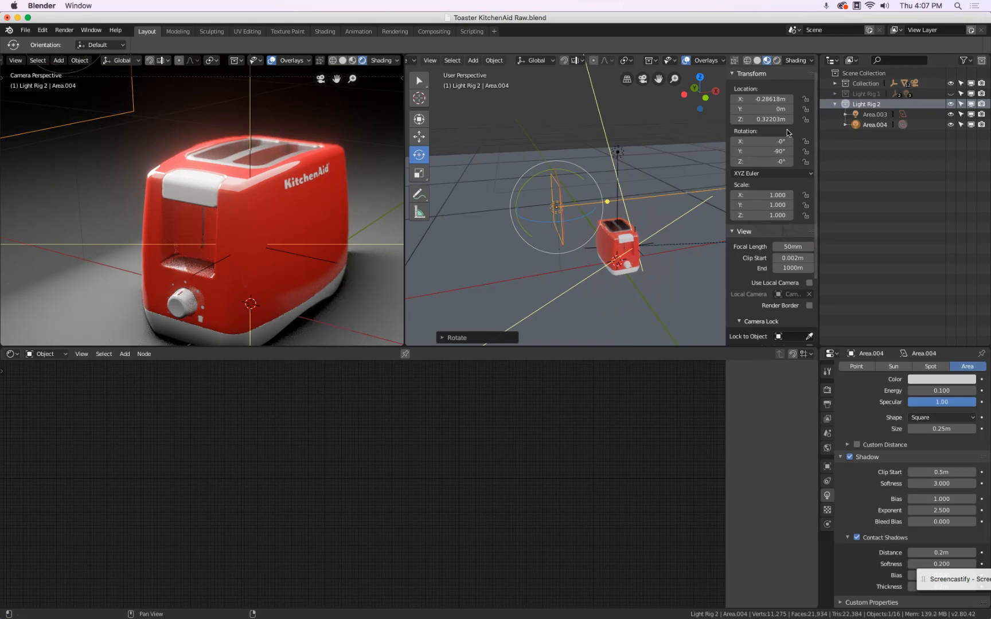
Reposition the small area light beside the toaster at about X -0.30 m, Y -0.14 m, Z 0.12 m.
{"action": "left_click", "coordinate": [419, 137]}
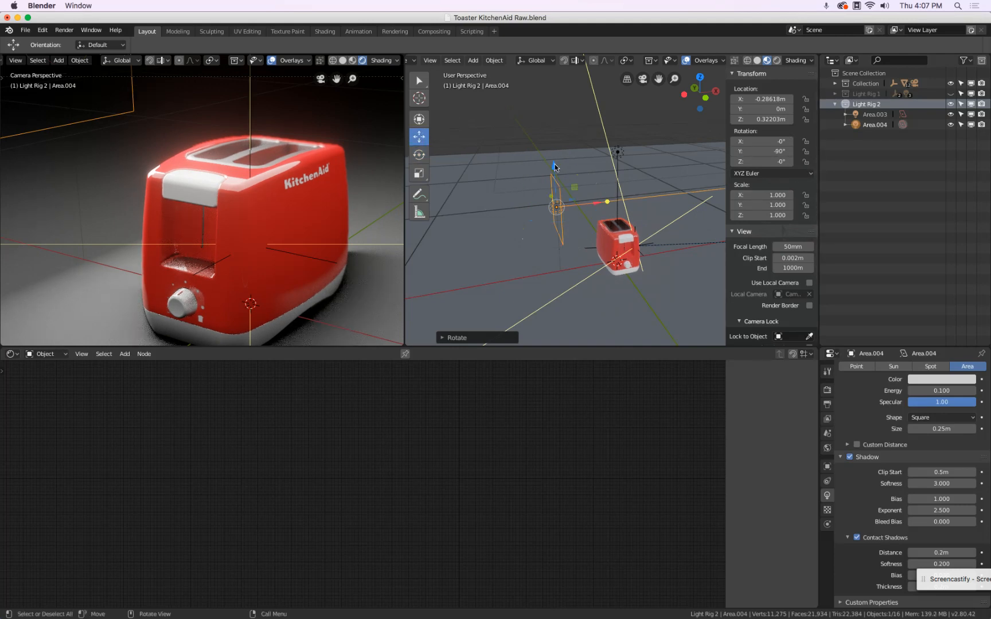
{"action": "left_click_drag", "start_coordinate": [554, 167], "coordinate": [556, 224]}
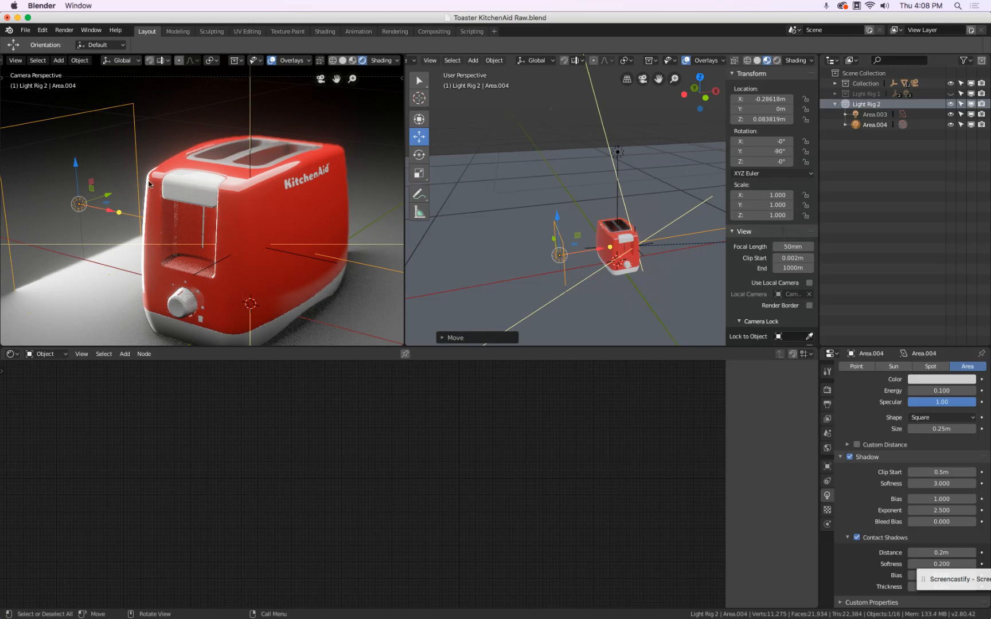
{"action": "key", "text": "g"}
{"action": "key", "text": "x"}
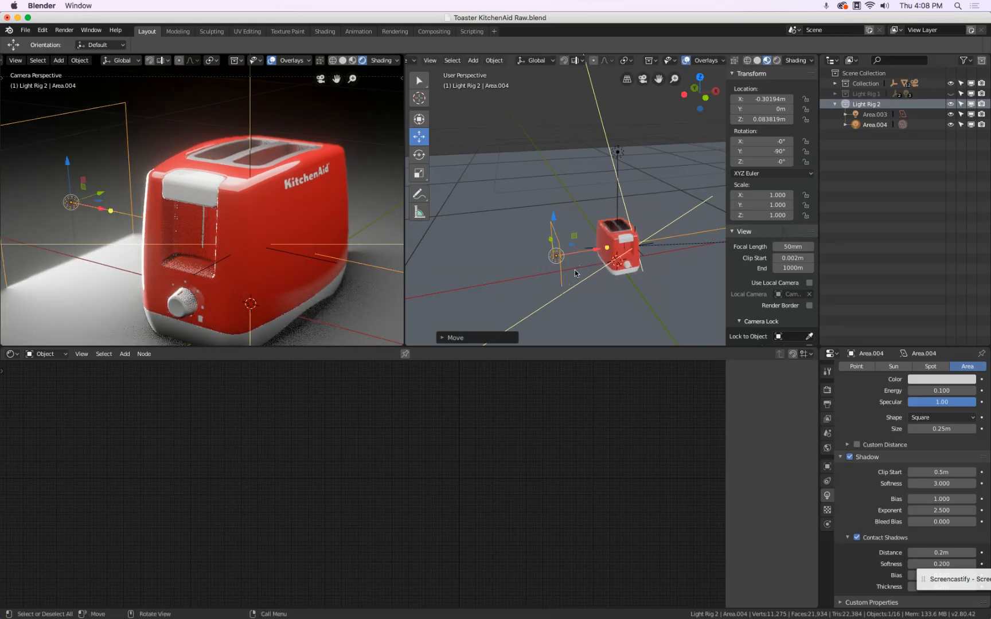
{"action": "key", "text": "z"}
{"action": "left_click", "coordinate": [554, 232]}
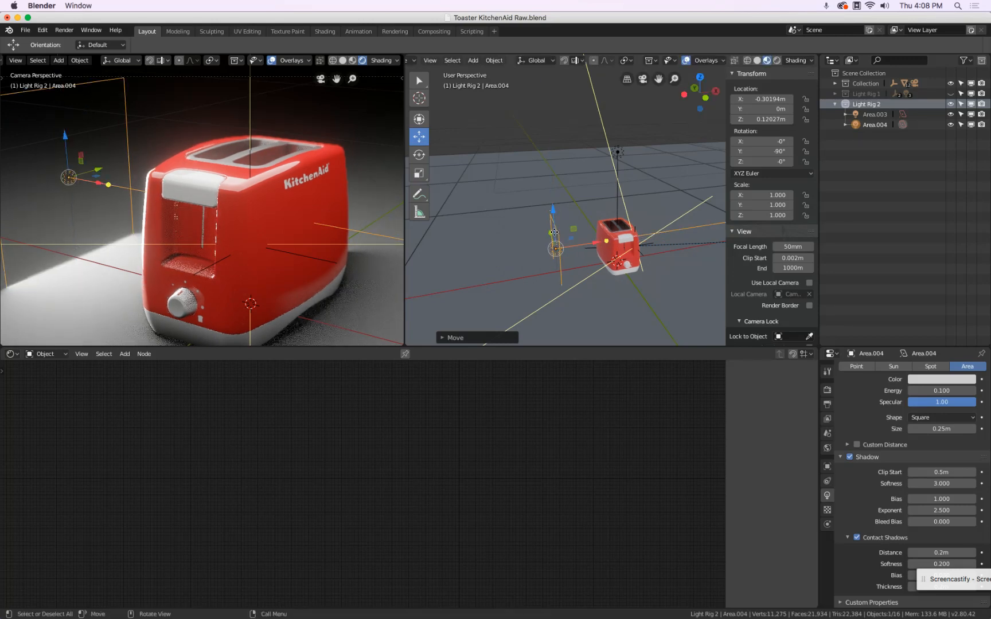
{"action": "key", "text": "g"}
{"action": "key", "text": "y"}
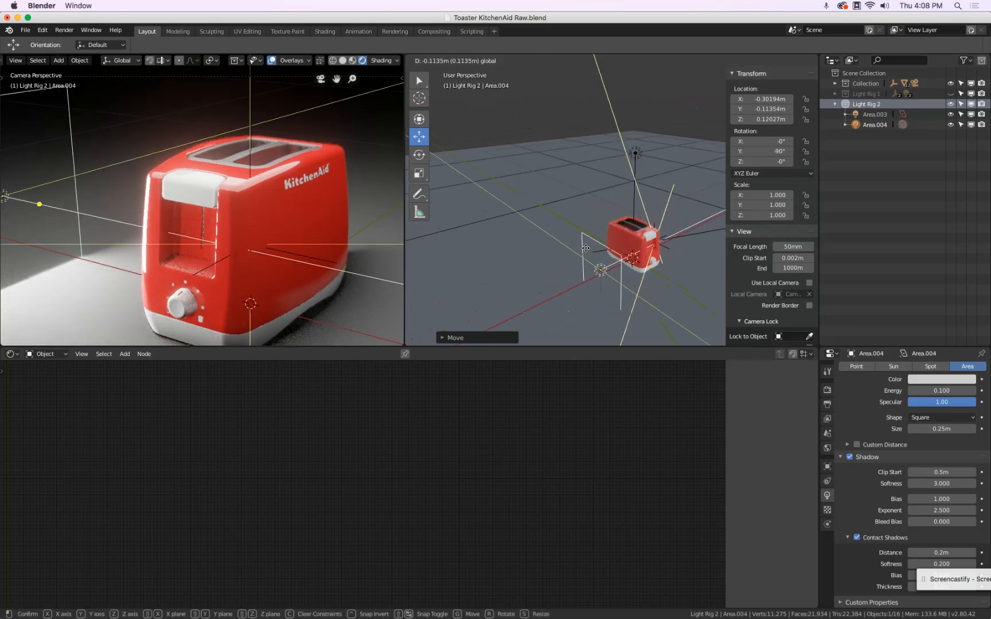
{"action": "left_click", "coordinate": [589, 250]}
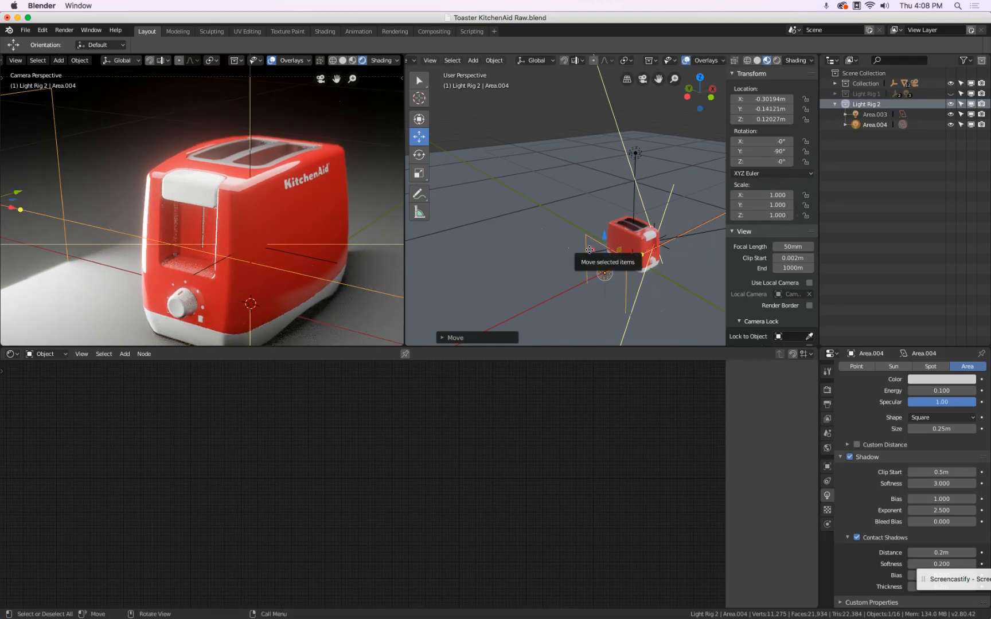
Duplicate the side light in top view and place the copy behind the toaster at about X 0.19 m, Y 0.36 m.
{"action": "middle_click_drag", "start_coordinate": [589, 250], "coordinate": [565, 291]}
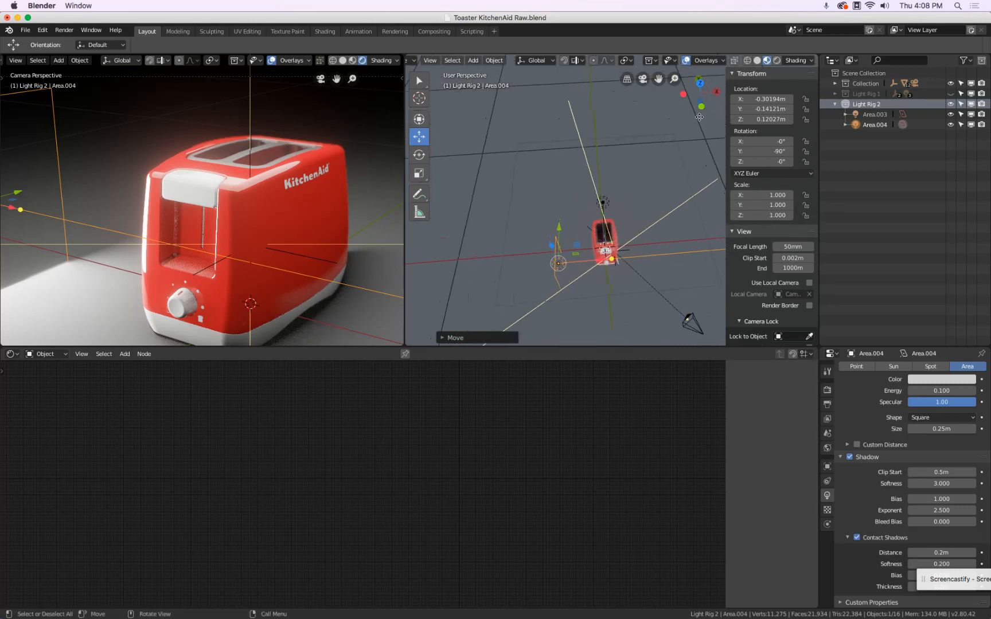
{"action": "left_click", "coordinate": [699, 86]}
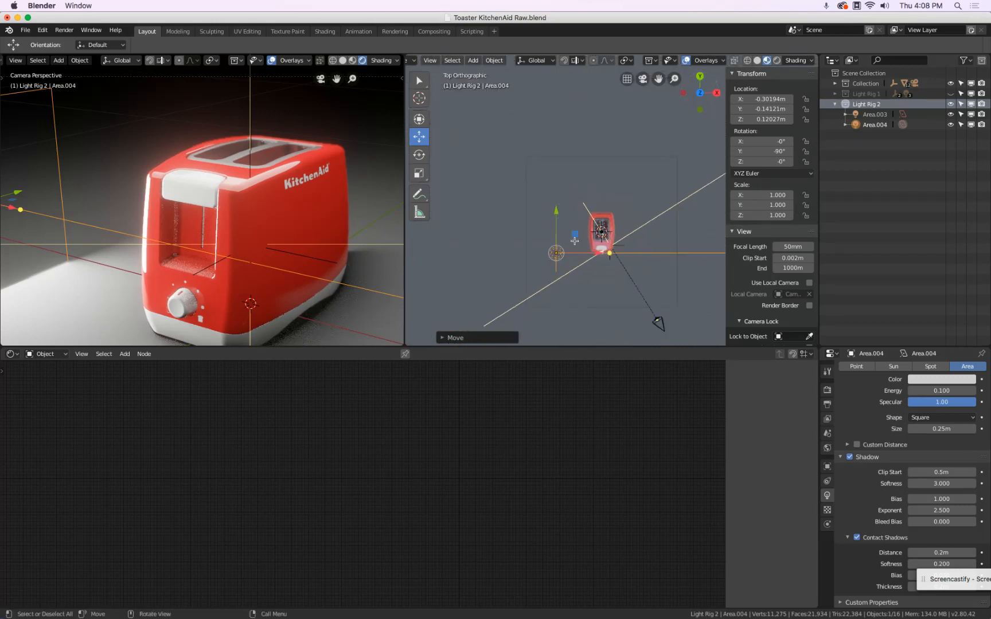
{"action": "key", "text": "shift+d"}
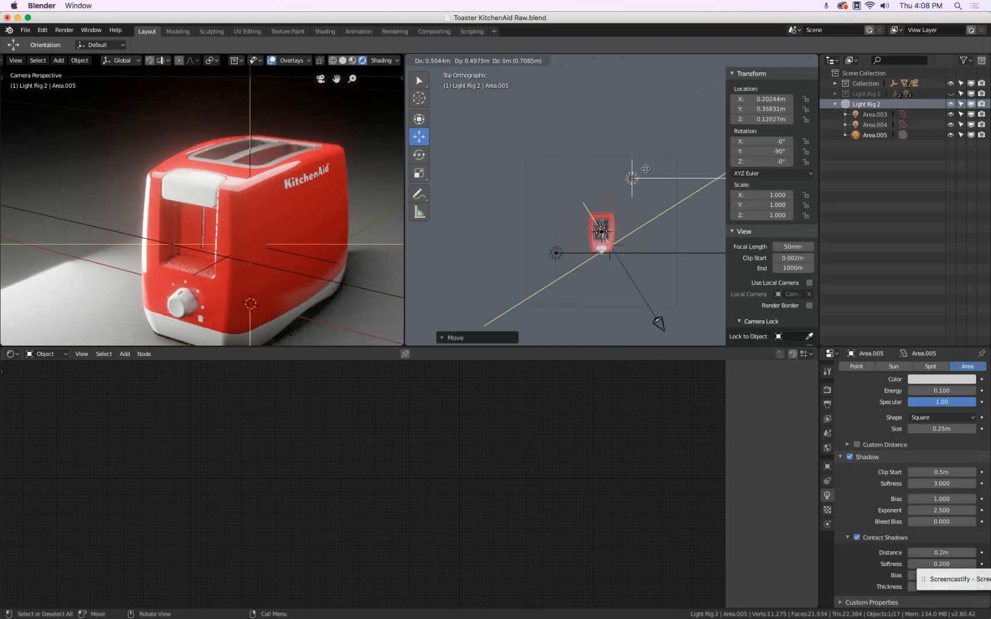
{"action": "left_click", "coordinate": [649, 177]}
Rotate the rear light around Z to face the toaster and set its X rotation to exactly -90°.
{"action": "key", "text": "r"}
{"action": "key", "text": "z"}
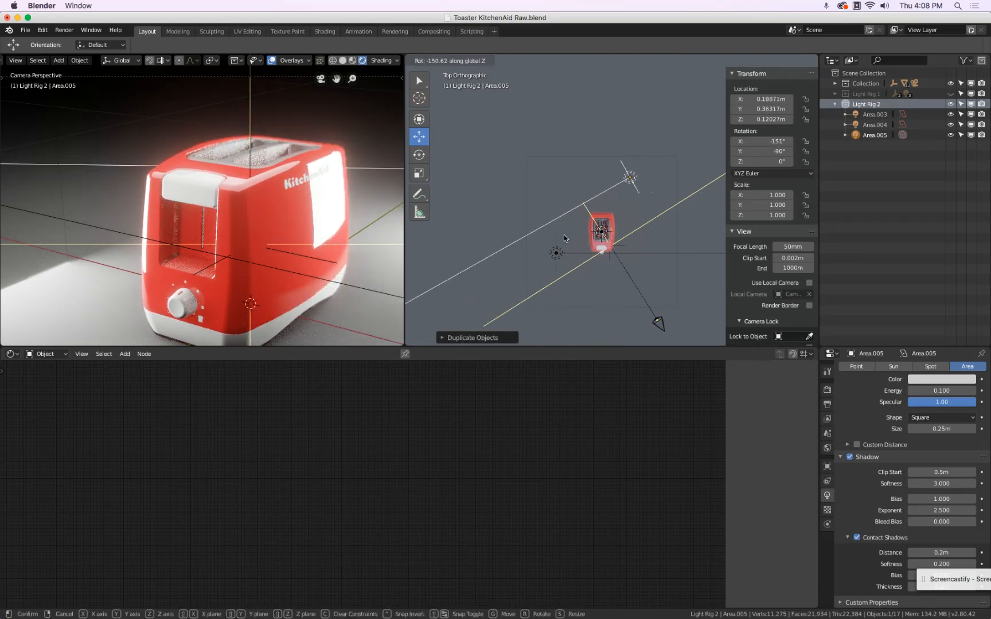
{"action": "left_click", "coordinate": [651, 261]}
{"action": "double_click", "coordinate": [763, 142]}
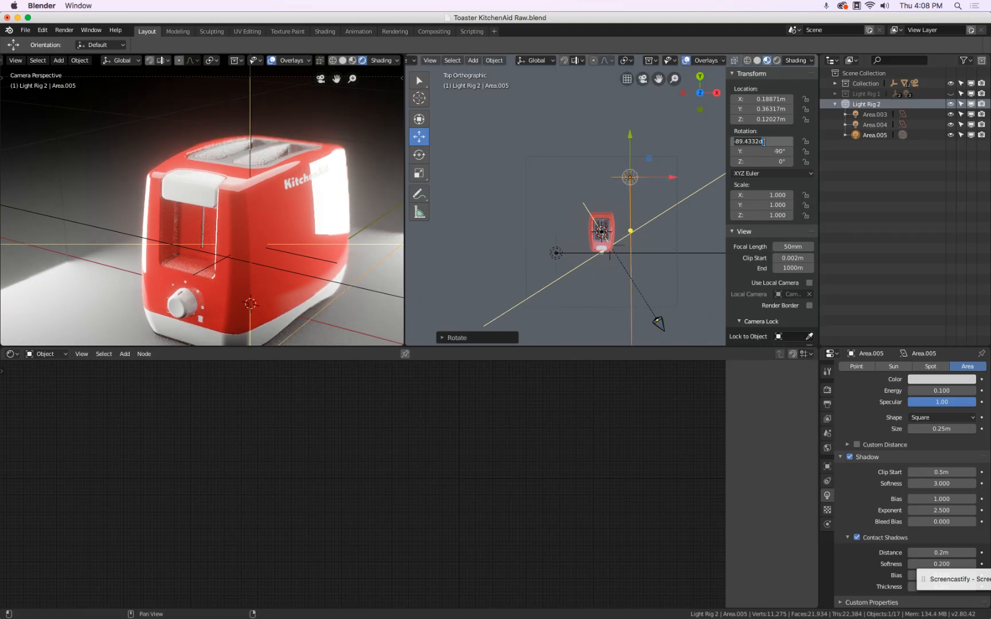
{"action": "type", "text": "-90"}
{"action": "key", "text": "Return"}
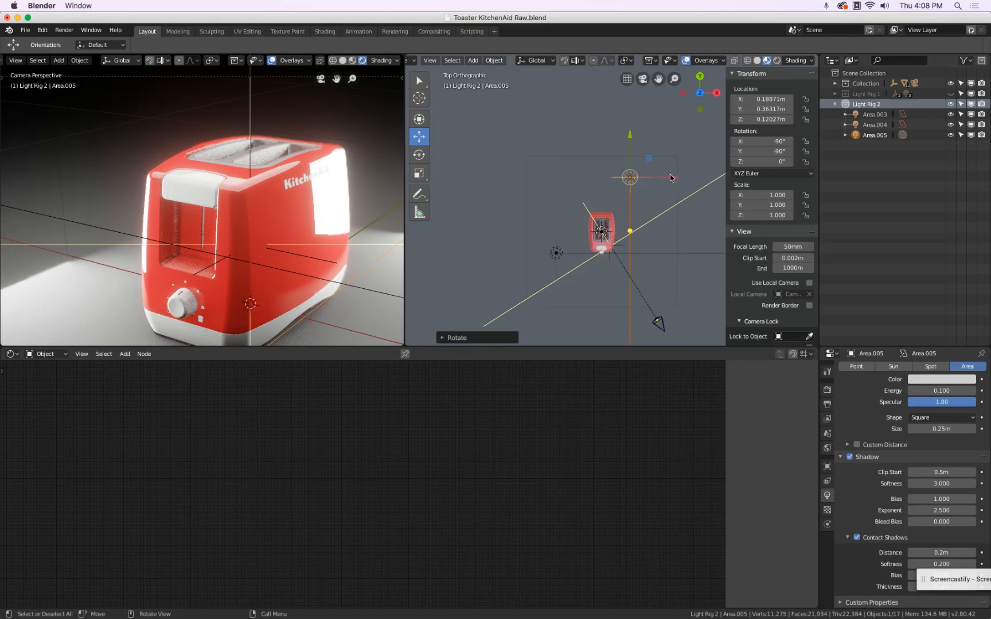
Move the rear light to about X -0.06 m and lower it to about Z 0.03 m.
{"action": "left_click_drag", "start_coordinate": [670, 178], "coordinate": [637, 185]}
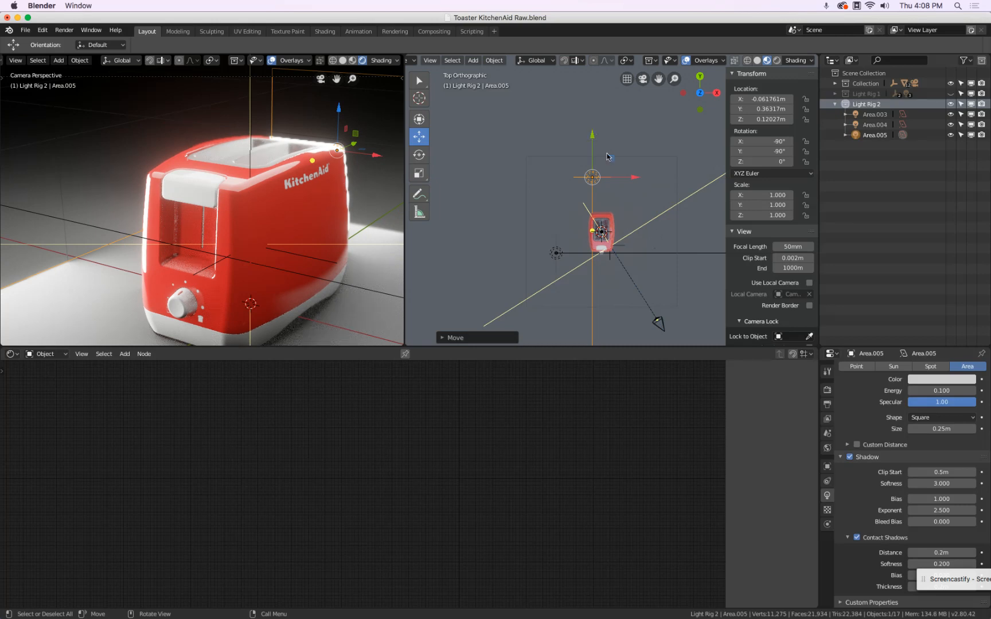
{"action": "middle_click_drag", "start_coordinate": [607, 156], "coordinate": [626, 179]}
{"action": "left_click_drag", "start_coordinate": [631, 175], "coordinate": [631, 185]}
Set the rear area light's energy to 0.05.
{"action": "middle_click_drag", "start_coordinate": [591, 203], "coordinate": [613, 223]}
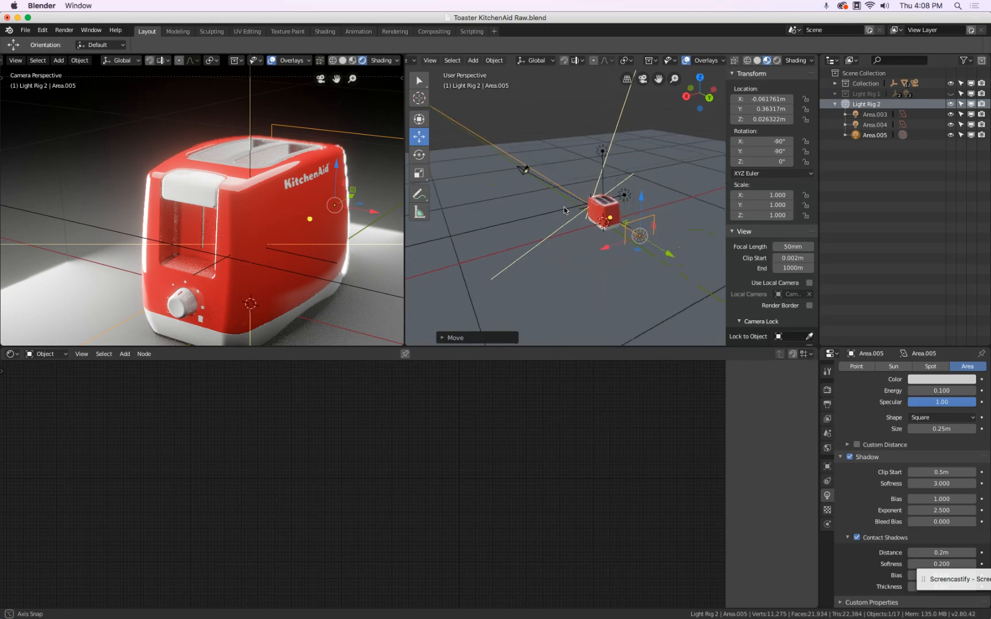
{"action": "left_click", "coordinate": [930, 391]}
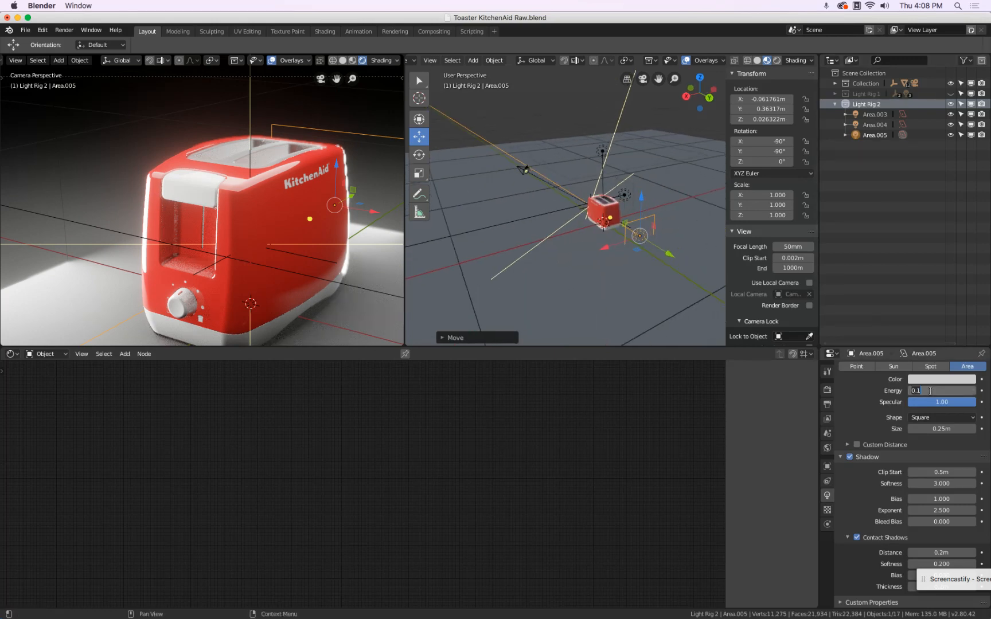
{"action": "type", "text": "0.05"}
{"action": "key", "text": "Return"}
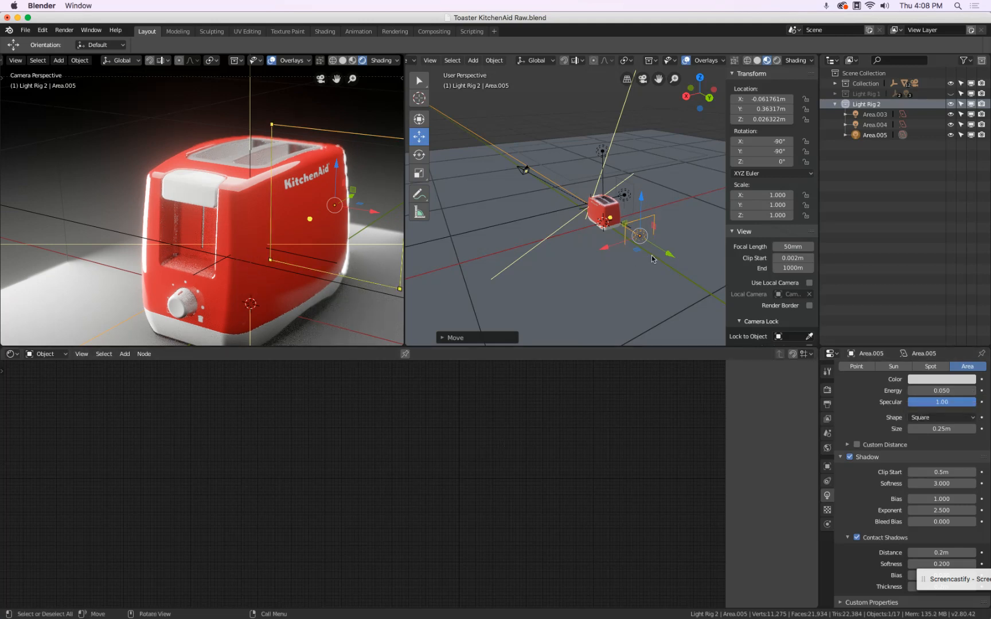
Duplicate the side light in top view and place the copy near the camera at about X 0.42 m, Y -0.31 m.
{"action": "key", "text": "KP_7"}
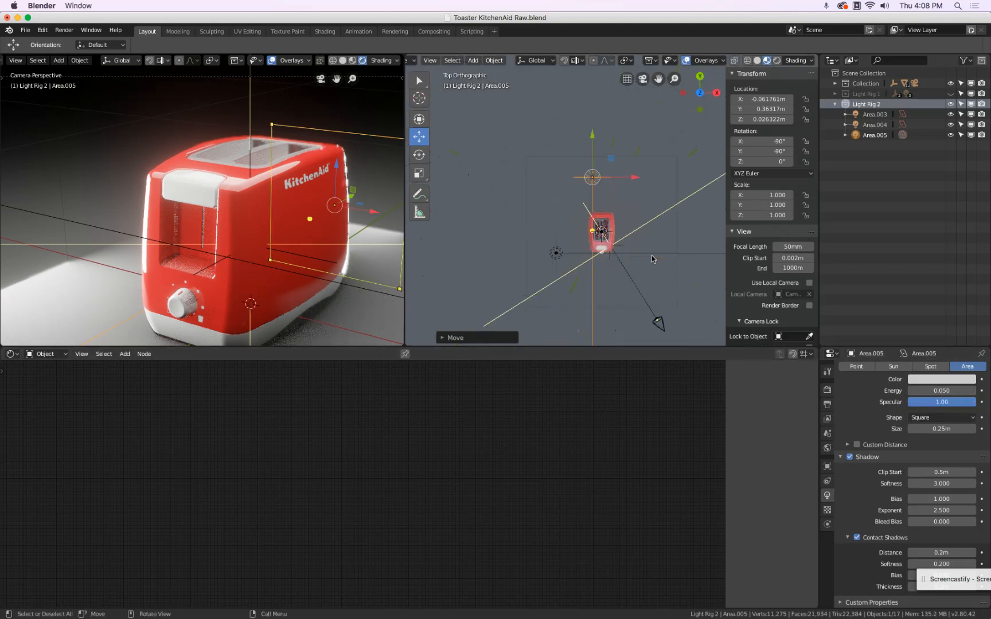
{"action": "left_click", "coordinate": [700, 94]}
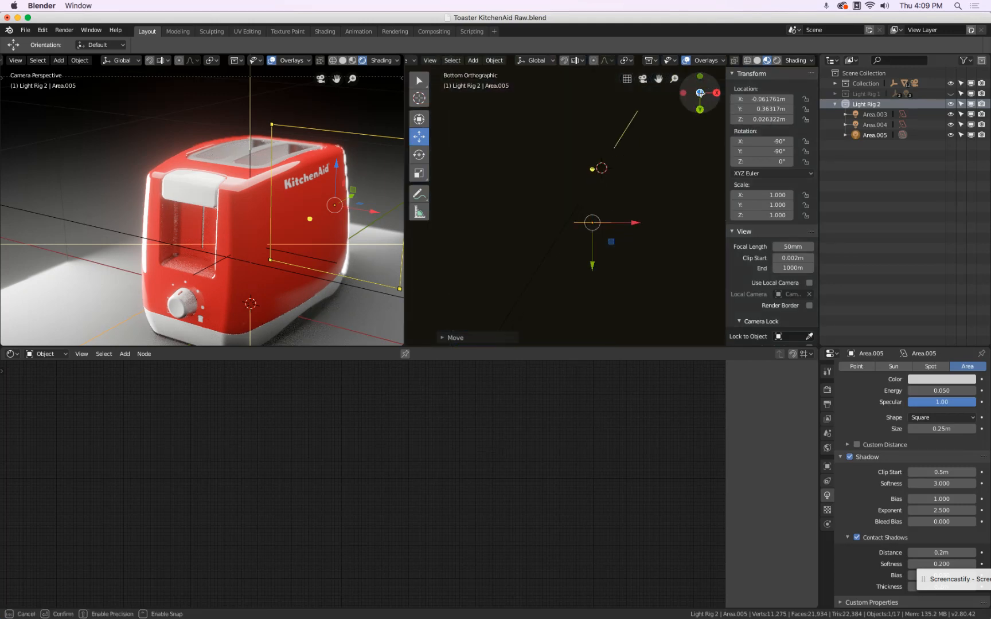
{"action": "left_click", "coordinate": [700, 92]}
{"action": "left_click", "coordinate": [557, 254]}
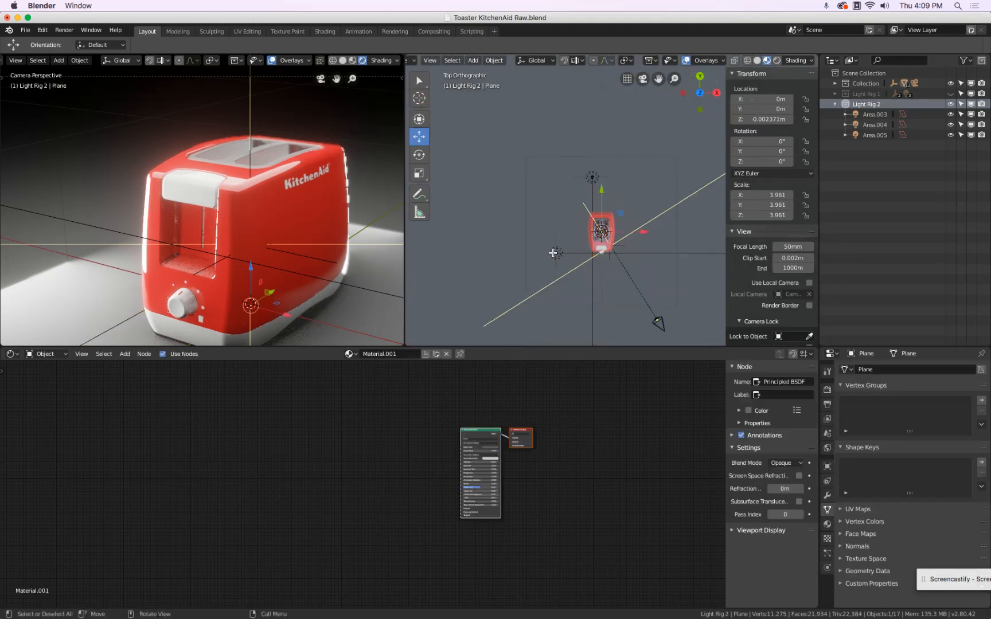
{"action": "left_click", "coordinate": [557, 255]}
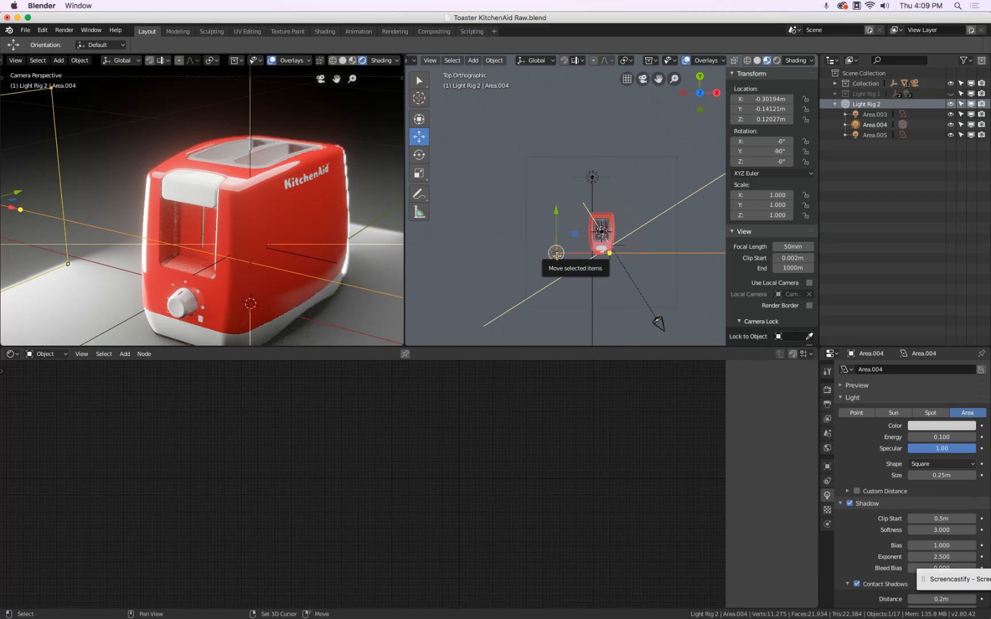
{"action": "key", "text": "shift+d"}
{"action": "left_click", "coordinate": [665, 279]}
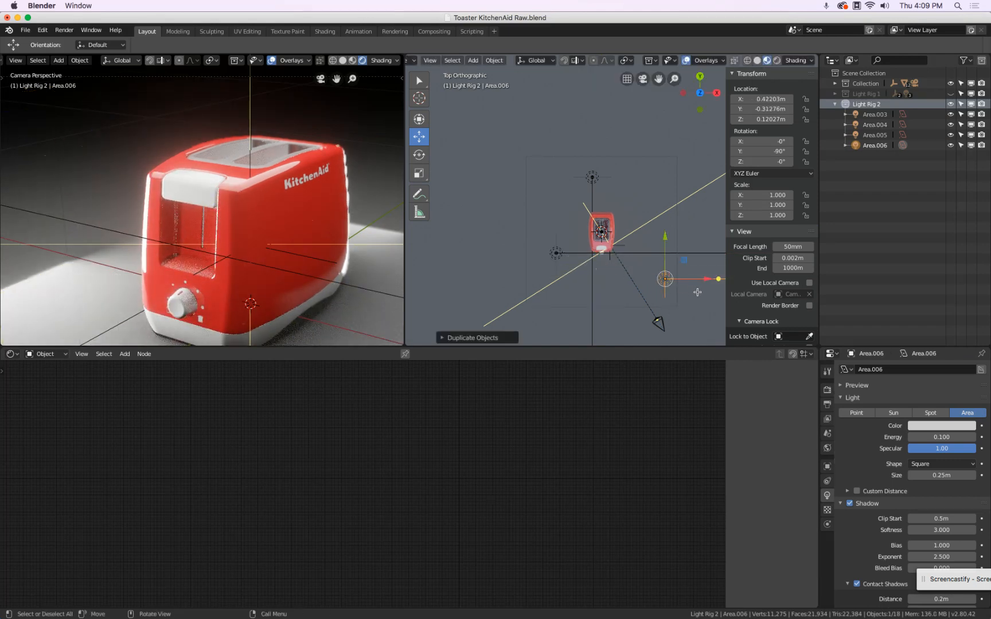
Place the duplicated area light at about X 0.89 m, Y 0.23 m and rotate it to about 202° on X, facing the toaster.
{"action": "key", "text": "r"}
{"action": "key", "text": "z"}
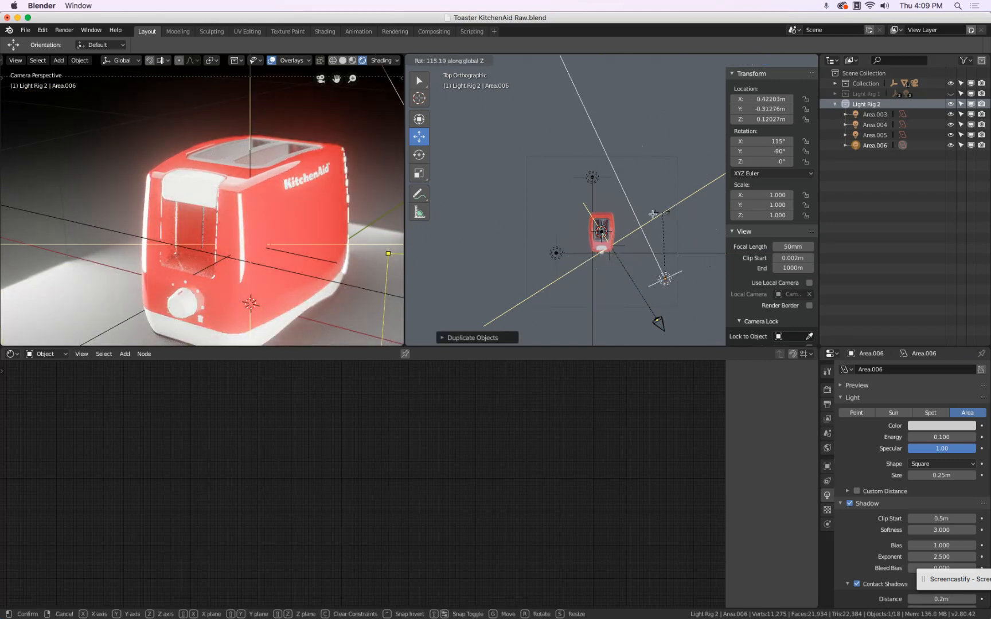
{"action": "left_click", "coordinate": [642, 239]}
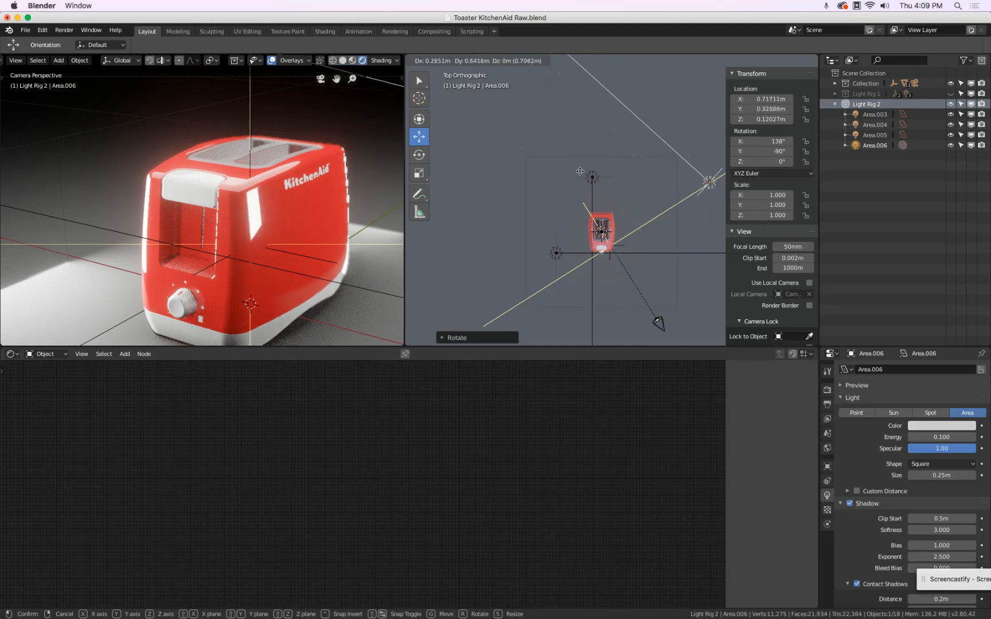
{"action": "left_click", "coordinate": [588, 146]}
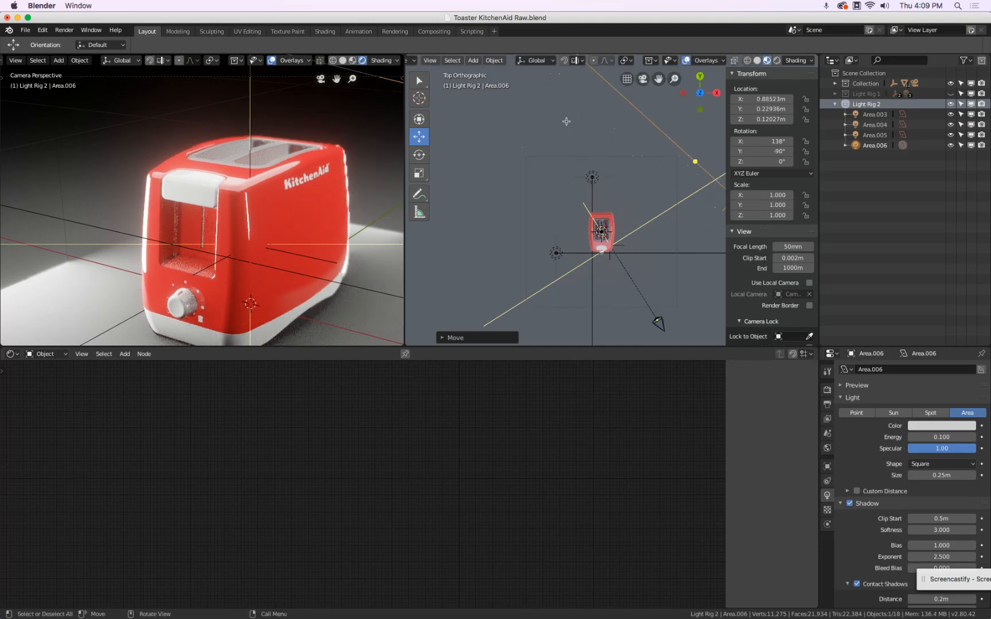
{"action": "key", "text": "r"}
{"action": "left_click", "coordinate": [602, 302]}
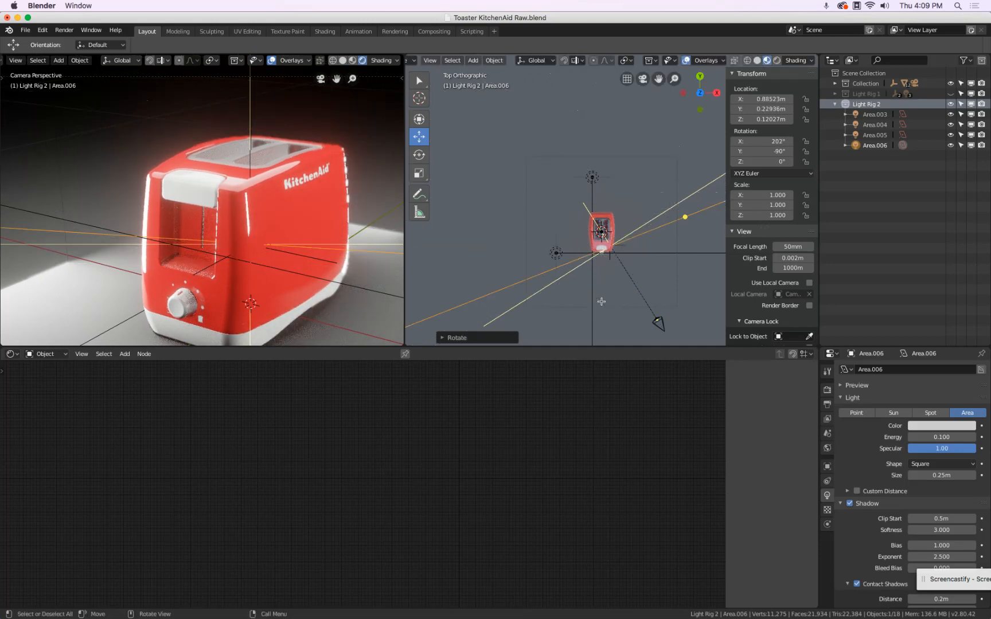
Move the duplicated area light farther from the toaster, to about X 0.98 m, Y 0.27 m.
{"action": "scroll", "coordinate": [649, 222], "scroll_direction": "down", "scroll_amount": 1}
{"action": "middle_click_drag", "start_coordinate": [682, 212], "coordinate": [633, 216], "text": "shift"}
{"action": "key", "text": "g"}
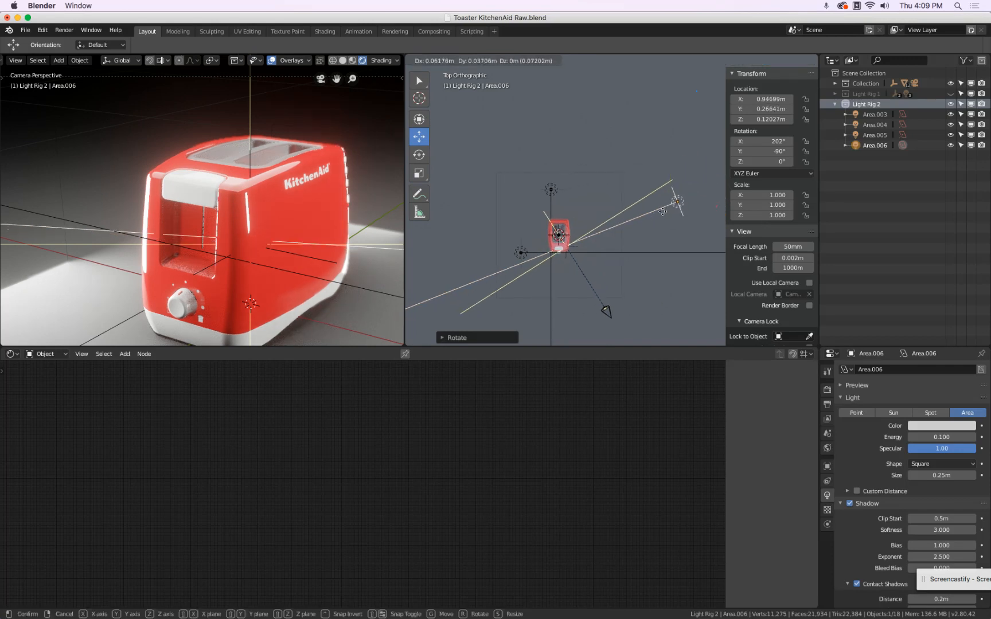
{"action": "left_click", "coordinate": [644, 211]}
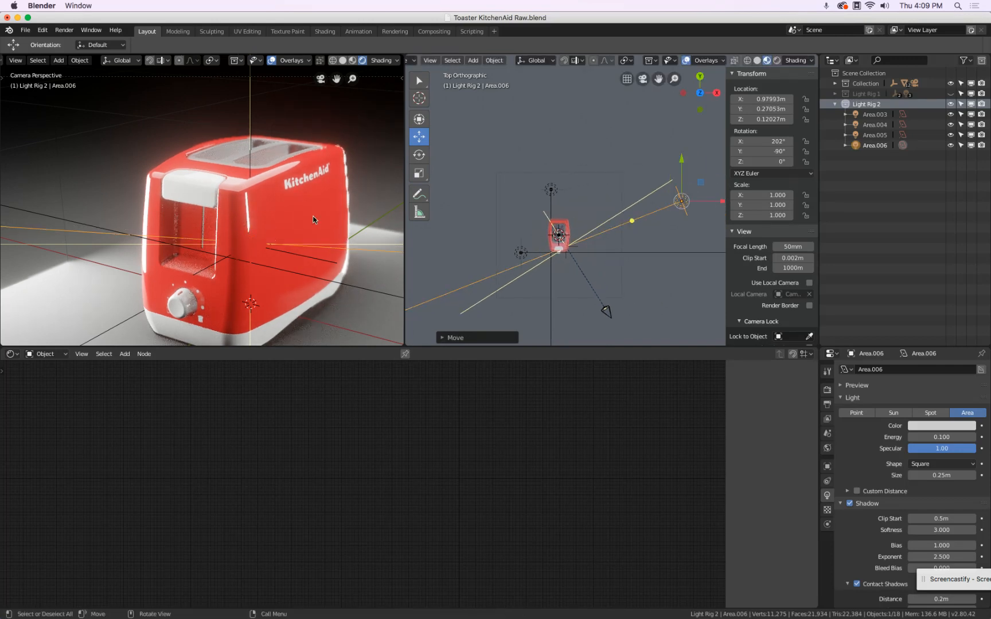
Set the rear area light's energy to 0.025.
{"action": "scroll", "coordinate": [553, 198], "scroll_direction": "up", "scroll_amount": 4}
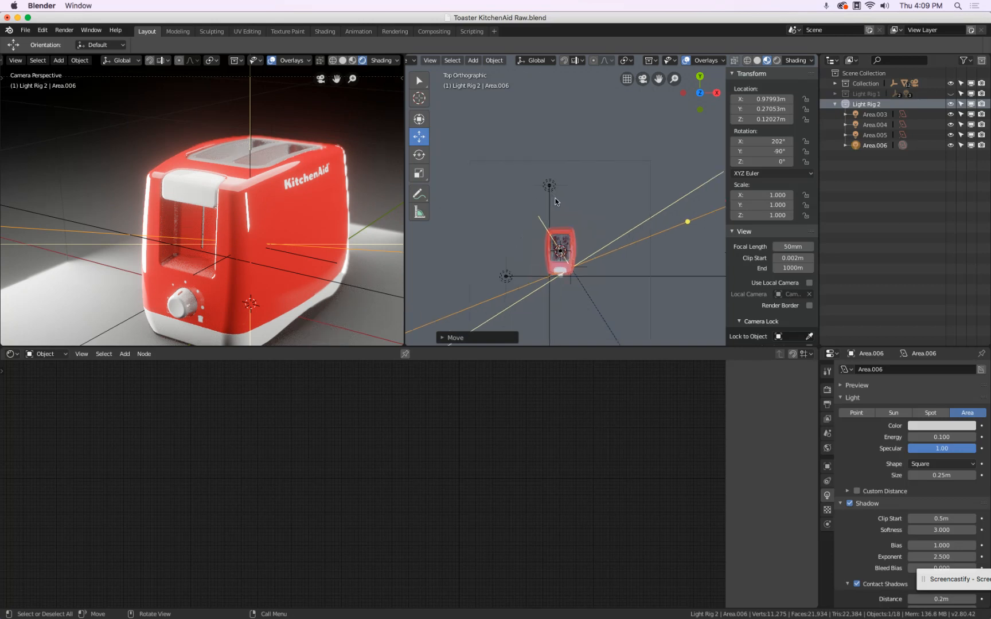
{"action": "left_click", "coordinate": [547, 181]}
{"action": "left_click", "coordinate": [546, 180]}
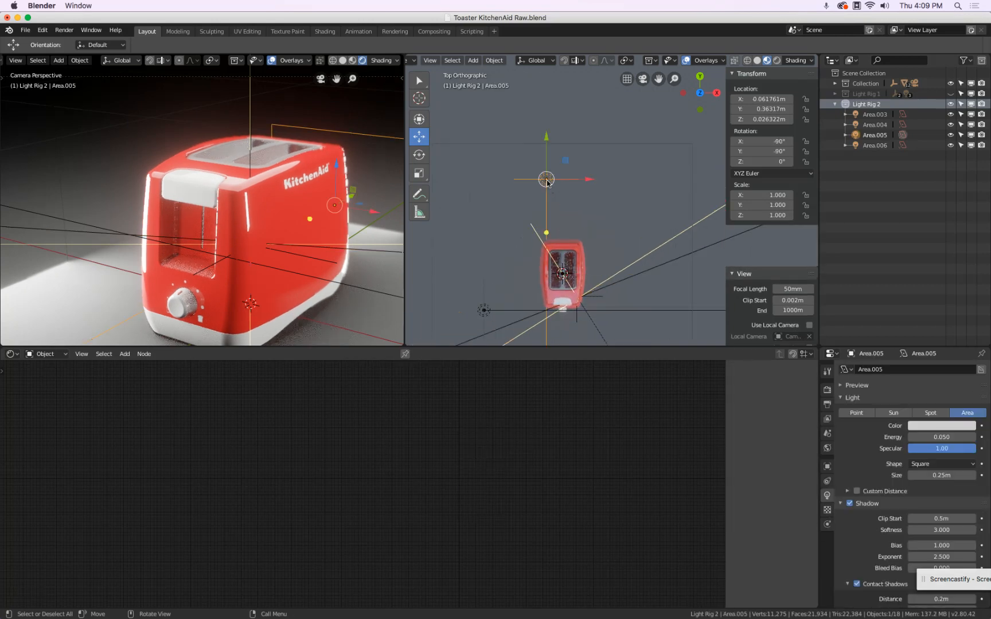
{"action": "left_click_drag", "start_coordinate": [587, 181], "coordinate": [462, 171]}
{"action": "key", "text": "Escape"}
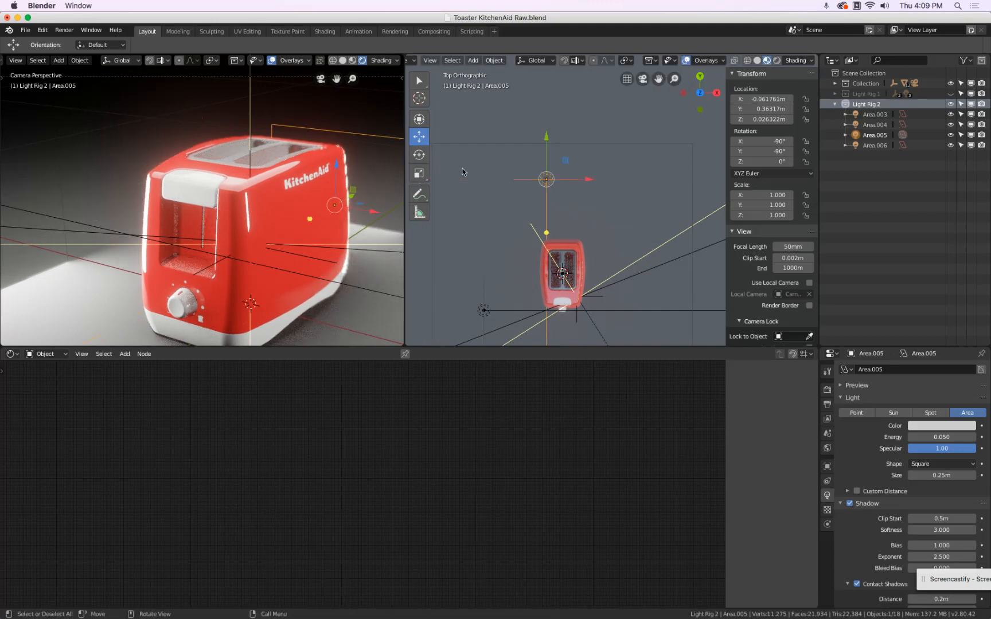
{"action": "left_click", "coordinate": [950, 436]}
{"action": "type", "text": "0.025"}
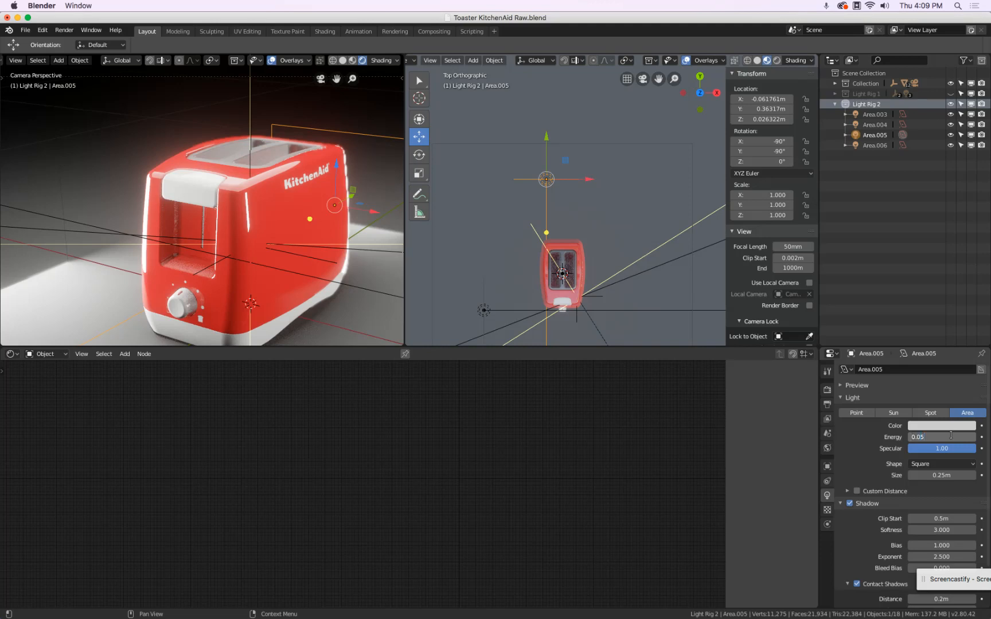
{"action": "key", "text": "Return"}
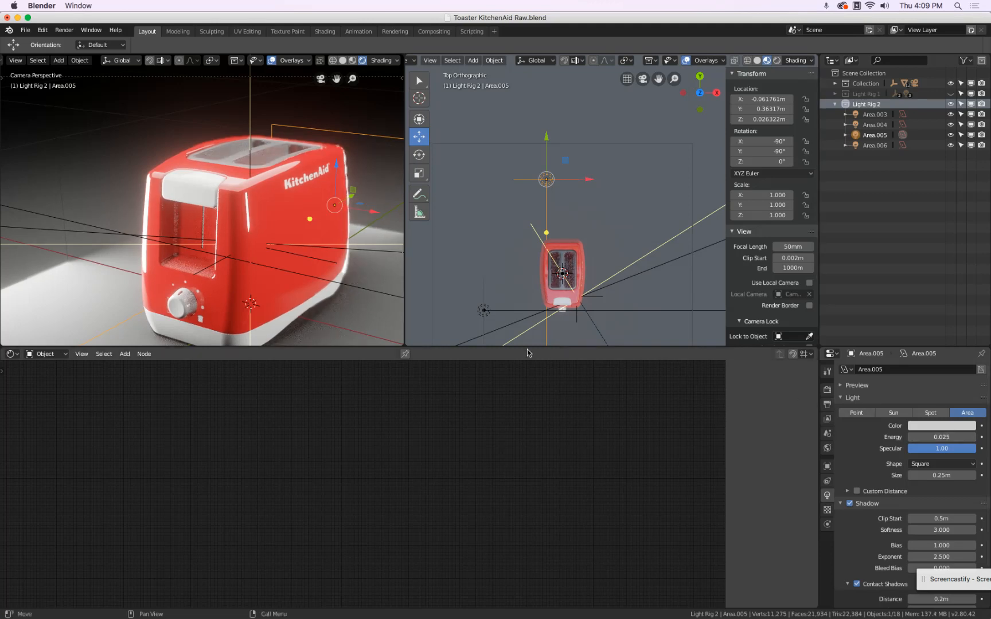
Try energy values of 0.3 and 0.2 on the overhead area light and return it to 0.1.
{"action": "scroll", "coordinate": [353, 226], "scroll_direction": "down", "scroll_amount": 3}
{"action": "middle_click_drag", "start_coordinate": [595, 248], "coordinate": [538, 136]}
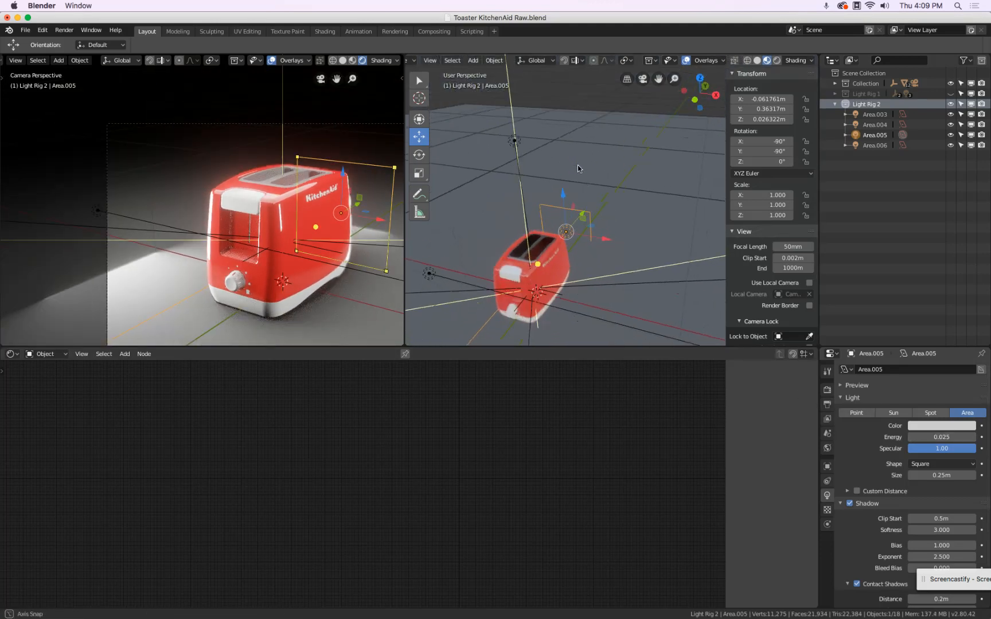
{"action": "left_click", "coordinate": [538, 135]}
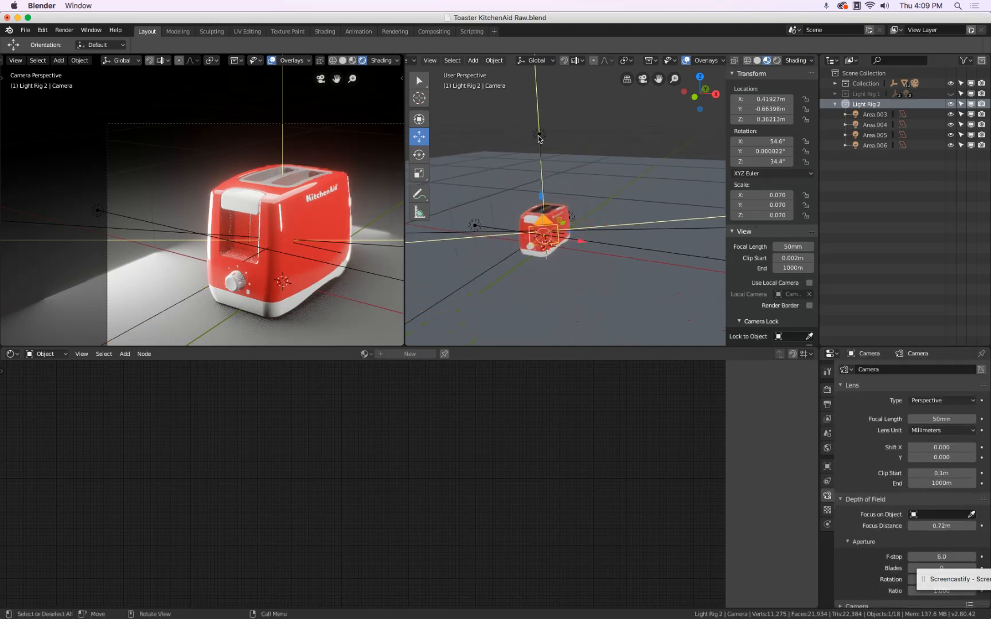
{"action": "left_click", "coordinate": [539, 138]}
{"action": "left_click", "coordinate": [941, 426]}
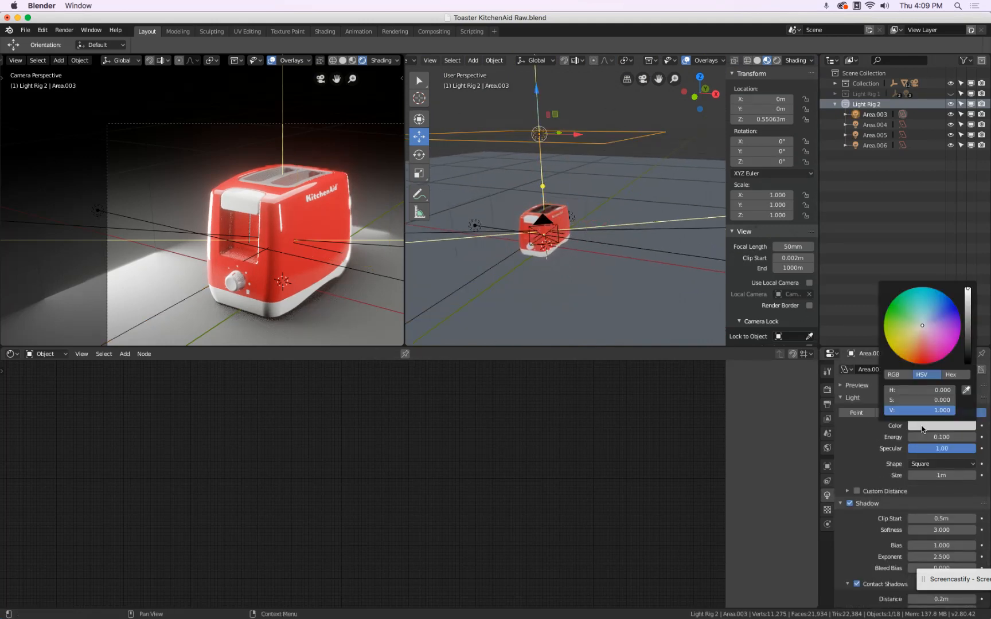
{"action": "double_click", "coordinate": [940, 439]}
{"action": "key", "text": "BackSpace"}
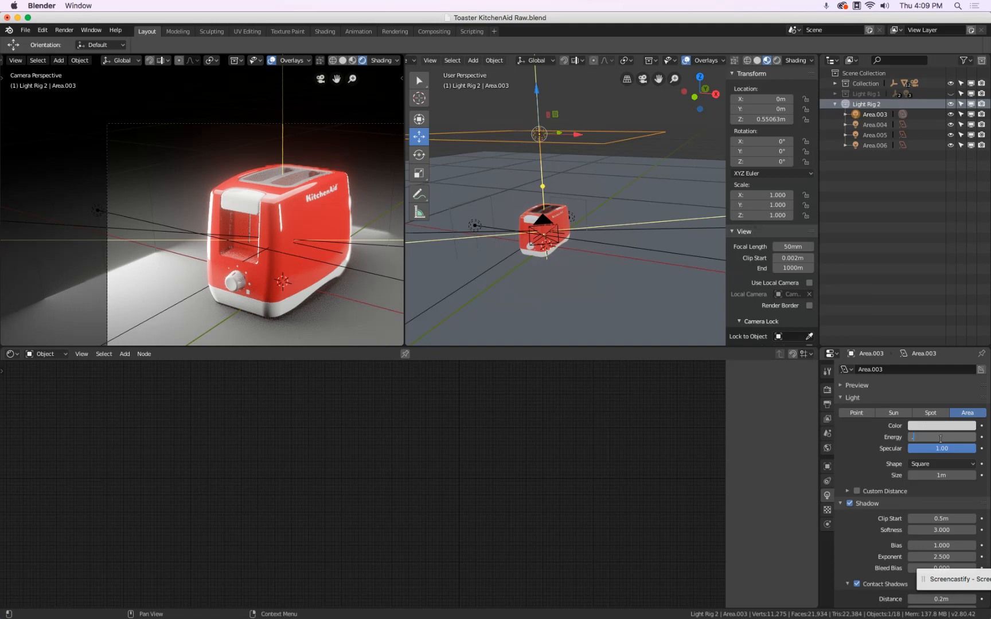
{"action": "type", "text": "0.3"}
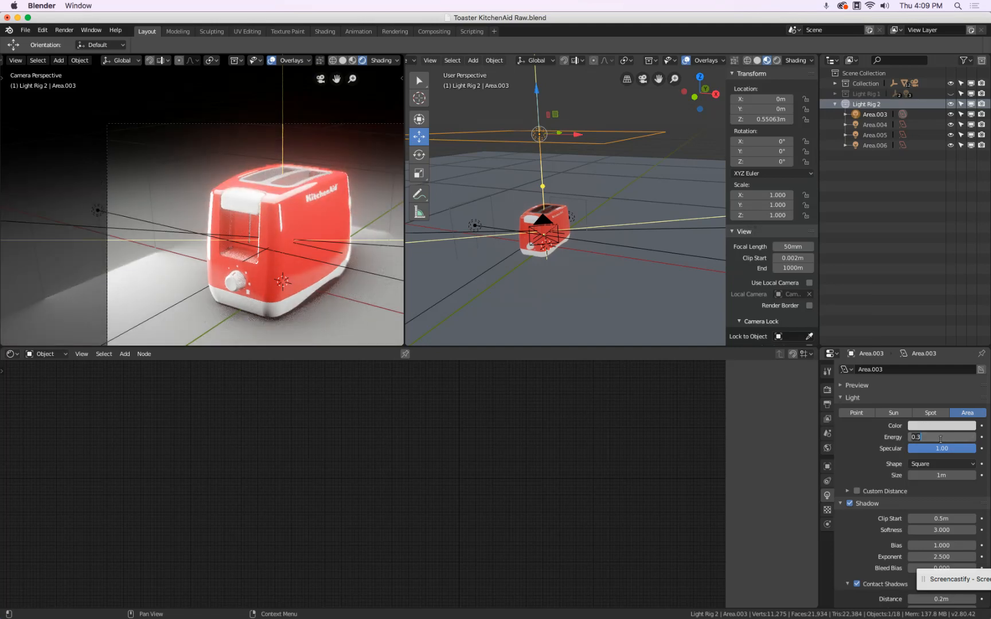
{"action": "type", "text": "0.2"}
{"action": "key", "text": "Return"}
{"action": "left_click", "coordinate": [941, 440]}
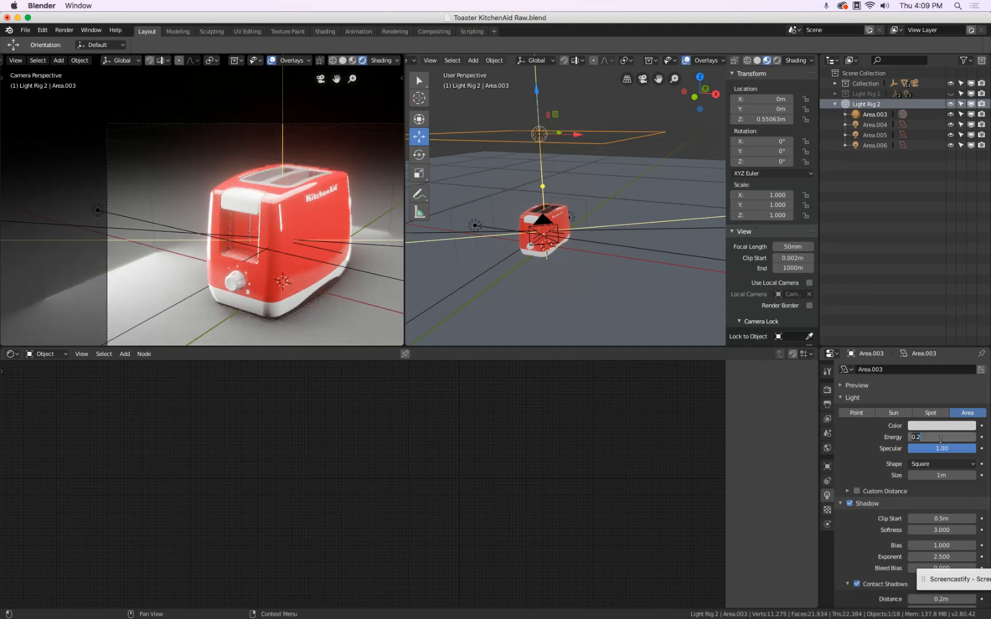
{"action": "type", "text": "0.1"}
{"action": "key", "text": "Return"}
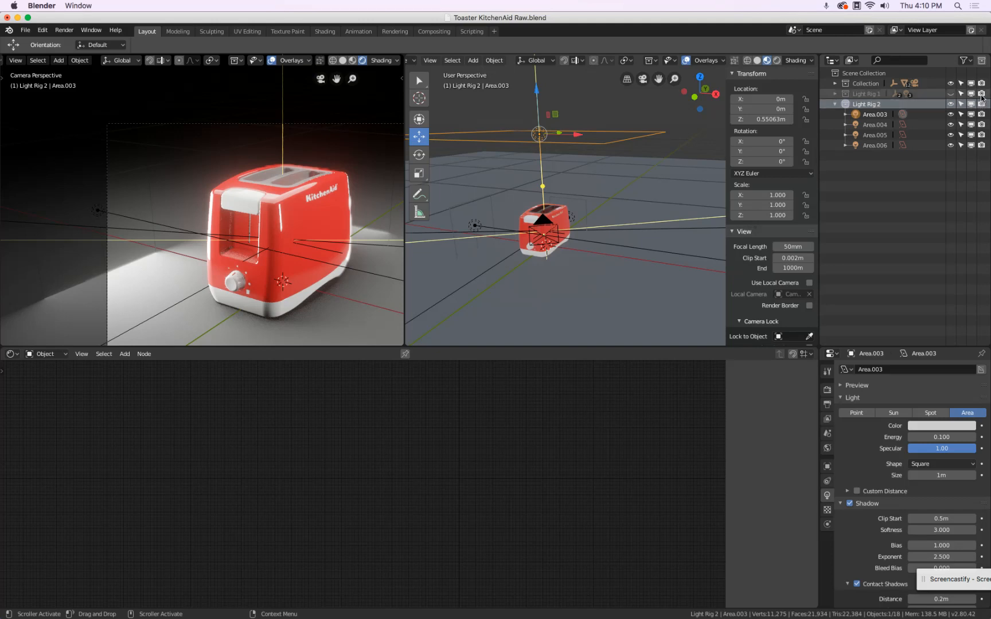
Render the image, examine the toaster lighting, and close the render window.
{"action": "left_click", "coordinate": [66, 31]}
{"action": "left_click", "coordinate": [70, 43]}
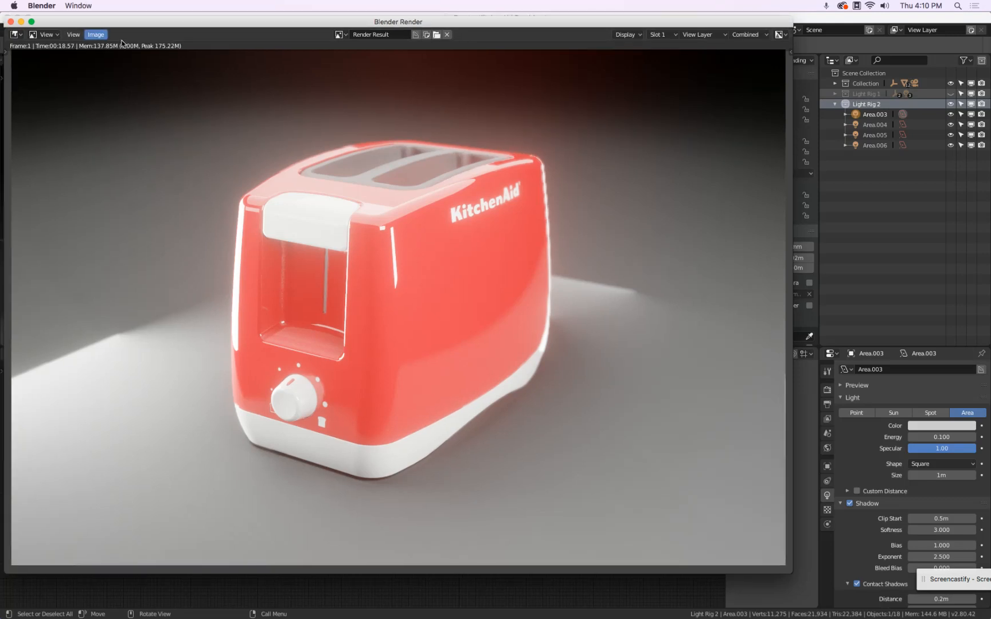
{"action": "left_click_drag", "start_coordinate": [84, 18], "coordinate": [356, 187]}
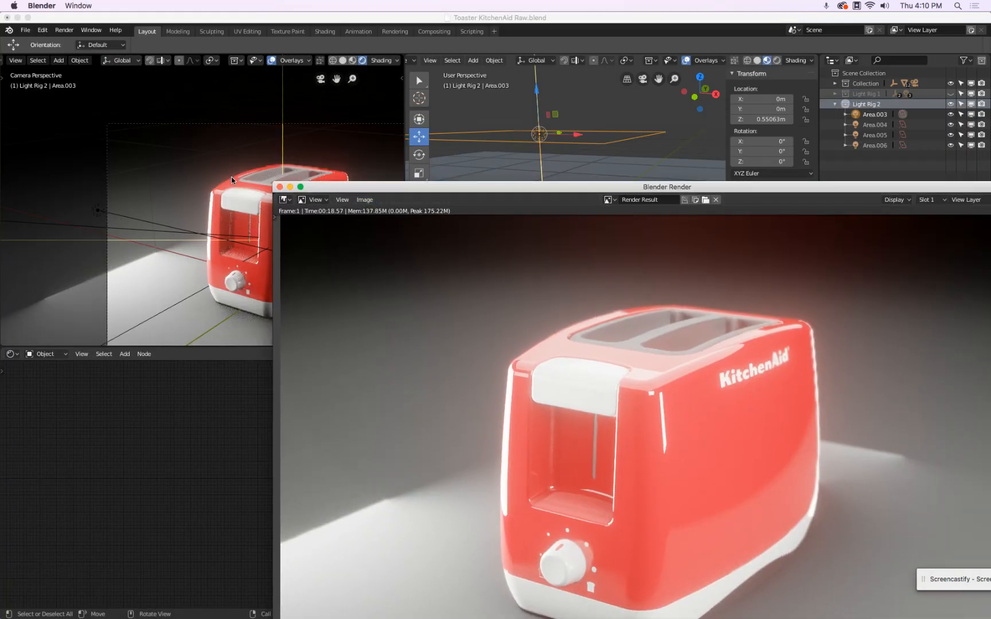
{"action": "left_click", "coordinate": [279, 187]}
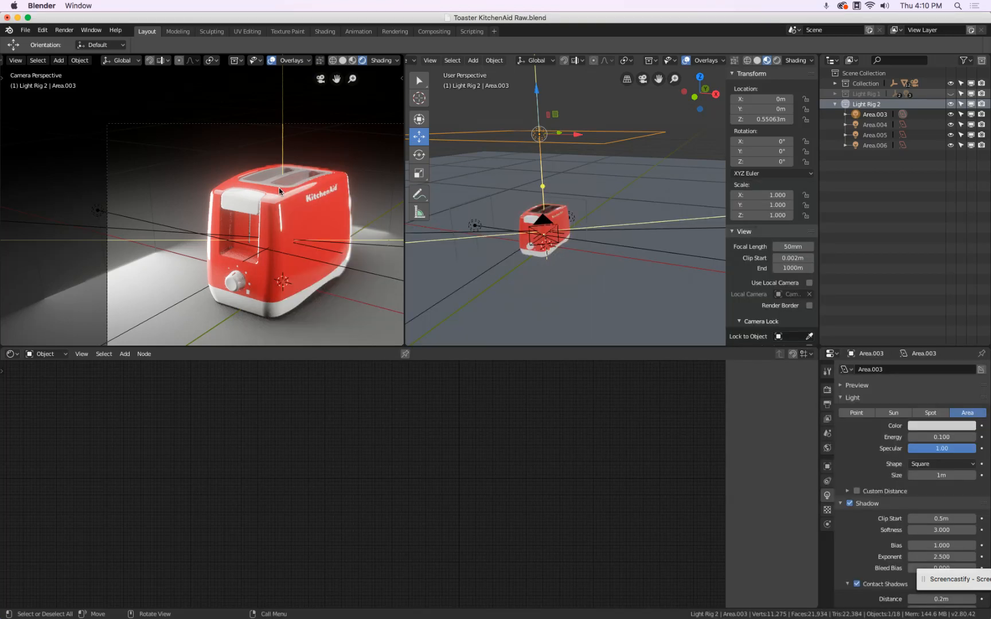
Switch the visibility between Light Rig 1 and Light Rig 2 to compare them, and hide both collections.
{"action": "left_click", "coordinate": [950, 104]}
{"action": "left_click", "coordinate": [950, 105]}
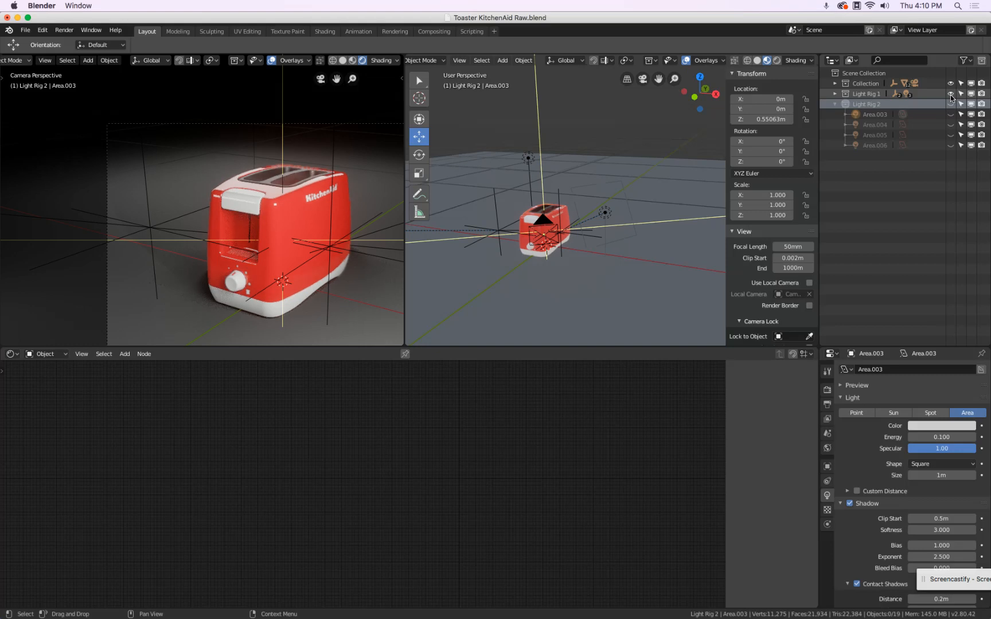
{"action": "left_click", "coordinate": [951, 105]}
{"action": "left_click", "coordinate": [951, 104]}
{"action": "left_click", "coordinate": [951, 105]}
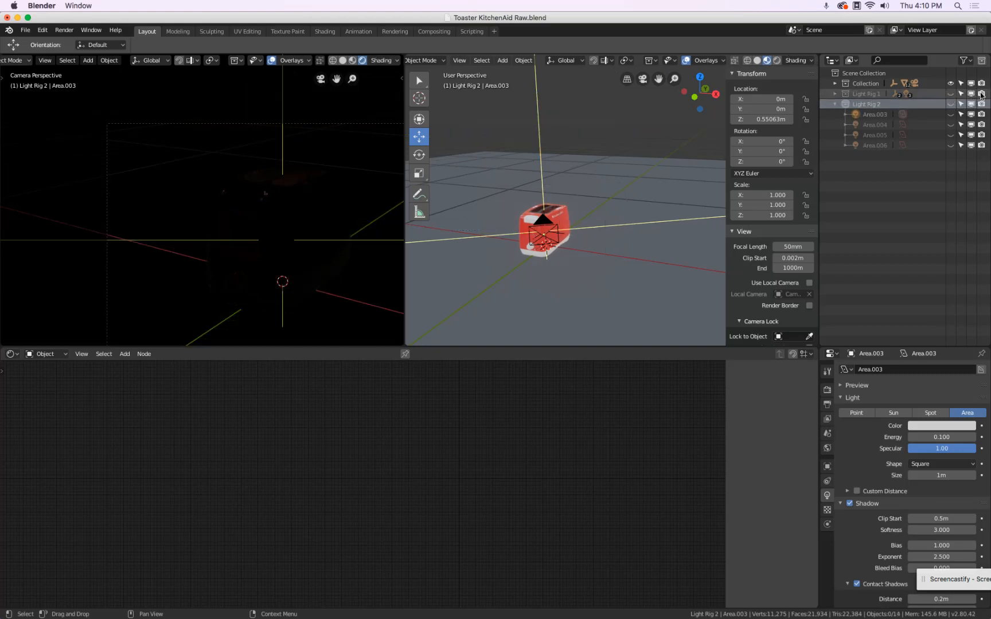
Disable Light Rig 1 and Light Rig 2 in both renders and viewports, and collapse the Light Rig 2 collection.
{"action": "left_click", "coordinate": [981, 94]}
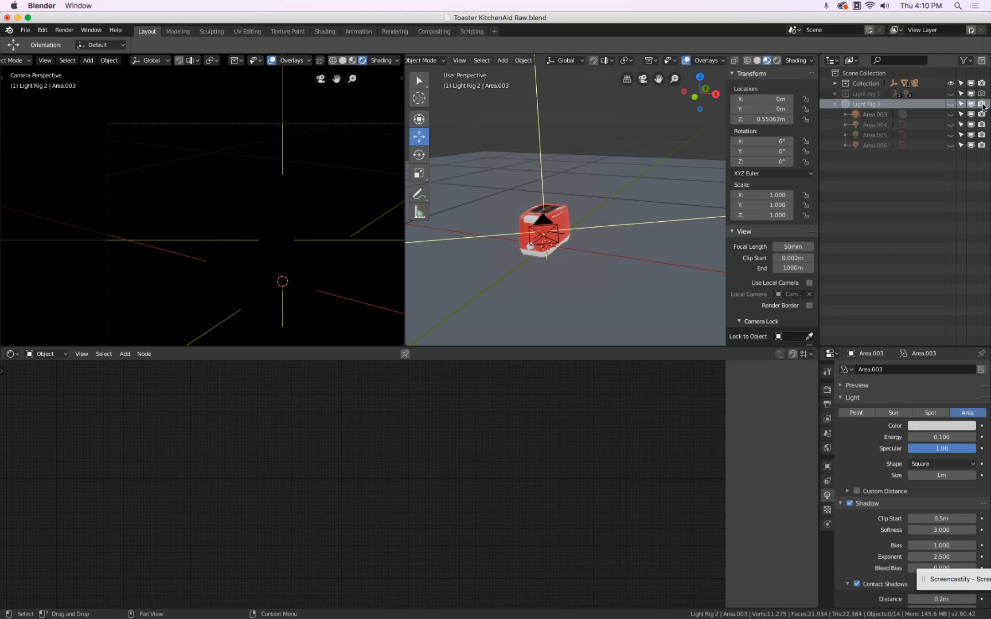
{"action": "left_click", "coordinate": [982, 106]}
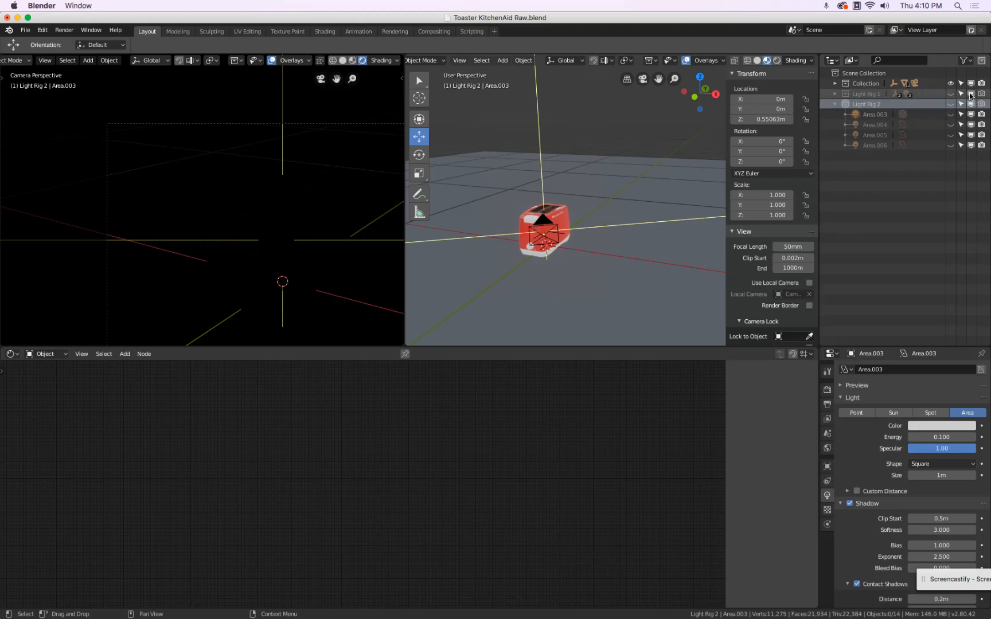
{"action": "left_click", "coordinate": [971, 93]}
{"action": "left_click", "coordinate": [972, 103]}
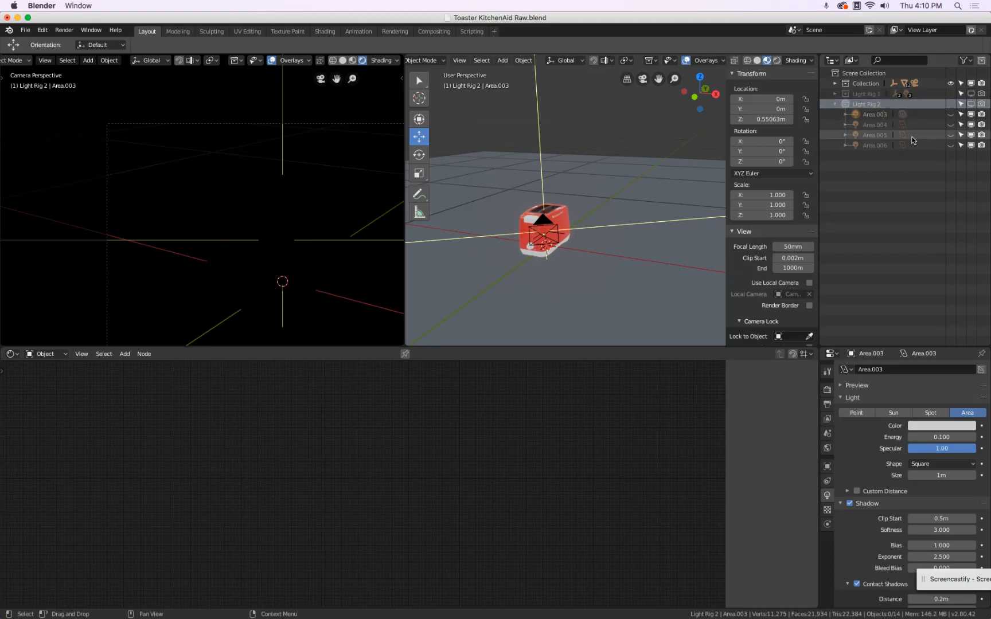
{"action": "left_click", "coordinate": [834, 105]}
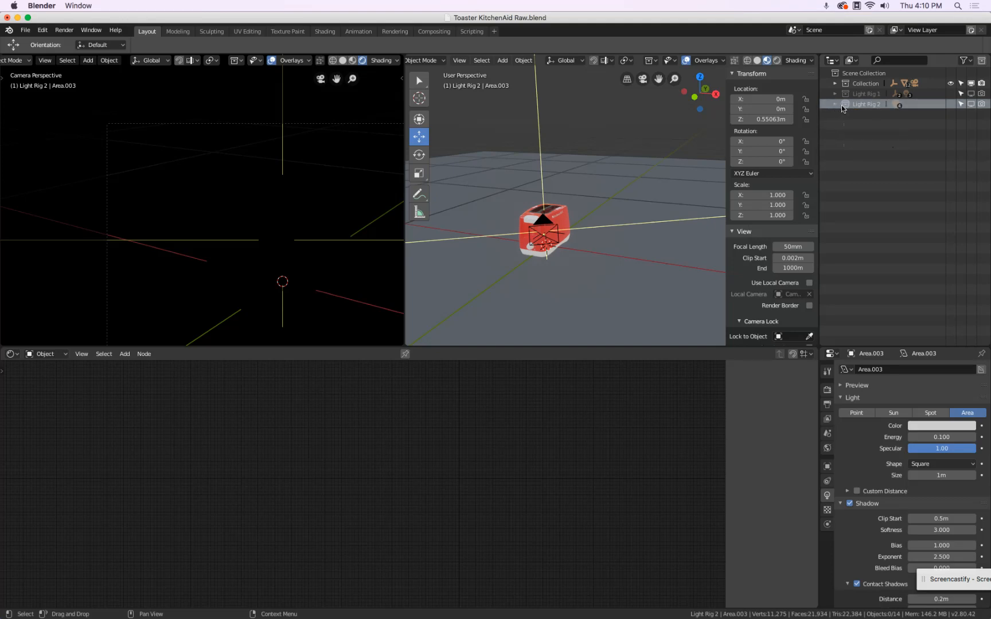
{"action": "left_click", "coordinate": [984, 96]}
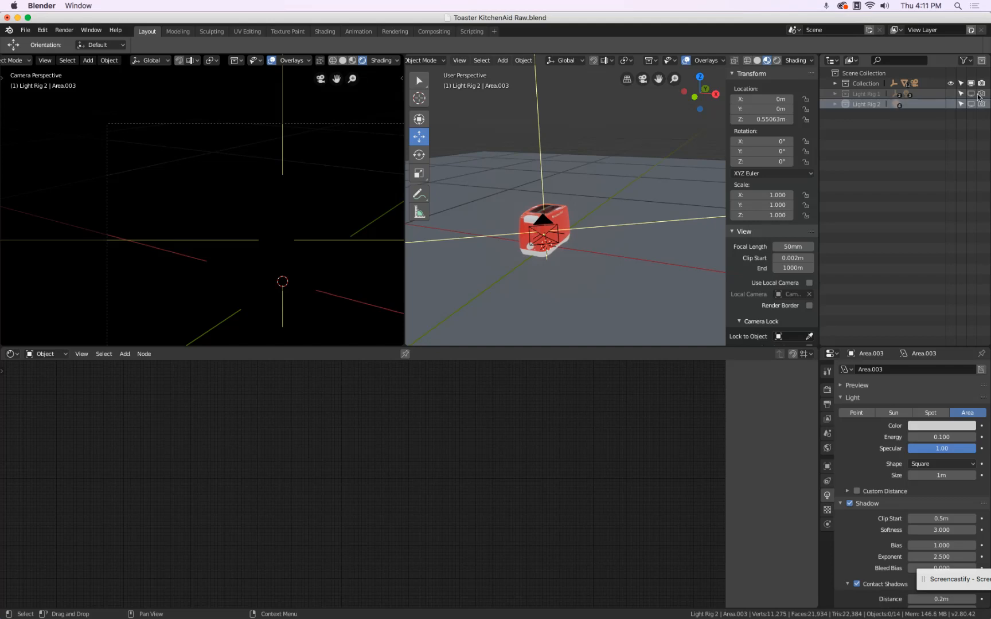
Re-enable Light Rig 1 and Light Rig 2 in the viewports and unhide both collections.
{"action": "left_click", "coordinate": [972, 94]}
{"action": "left_click", "coordinate": [971, 105]}
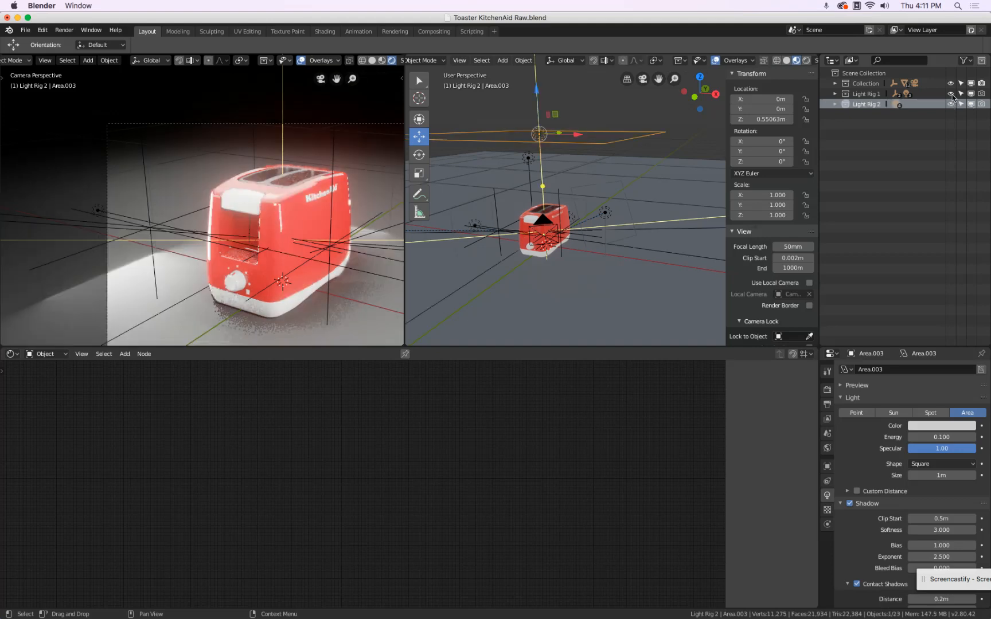
{"action": "left_click", "coordinate": [971, 95]}
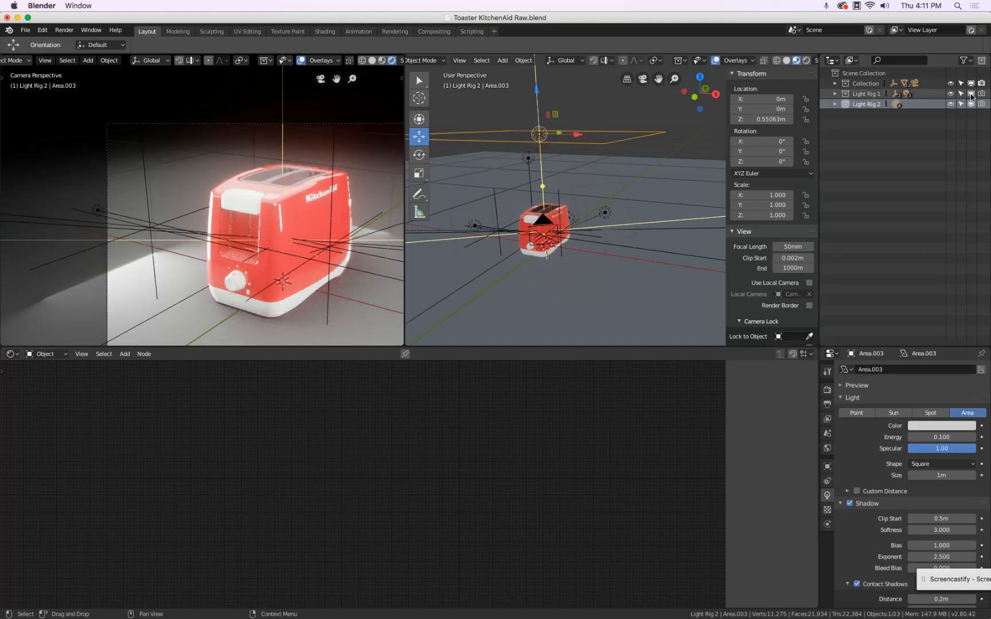
Toggle the viewport display of Light Rig 1 and Light Rig 2 separately to compare their lighting, and disable both.
{"action": "left_click", "coordinate": [971, 104]}
{"action": "left_click", "coordinate": [972, 94]}
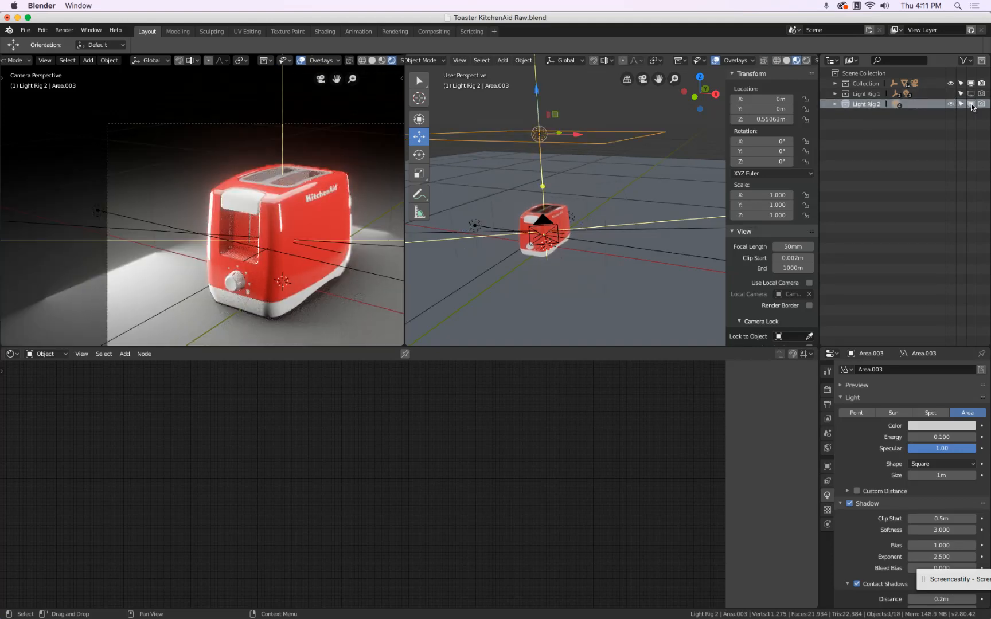
{"action": "left_click", "coordinate": [972, 94]}
{"action": "left_click", "coordinate": [972, 94]}
{"action": "left_click", "coordinate": [971, 94]}
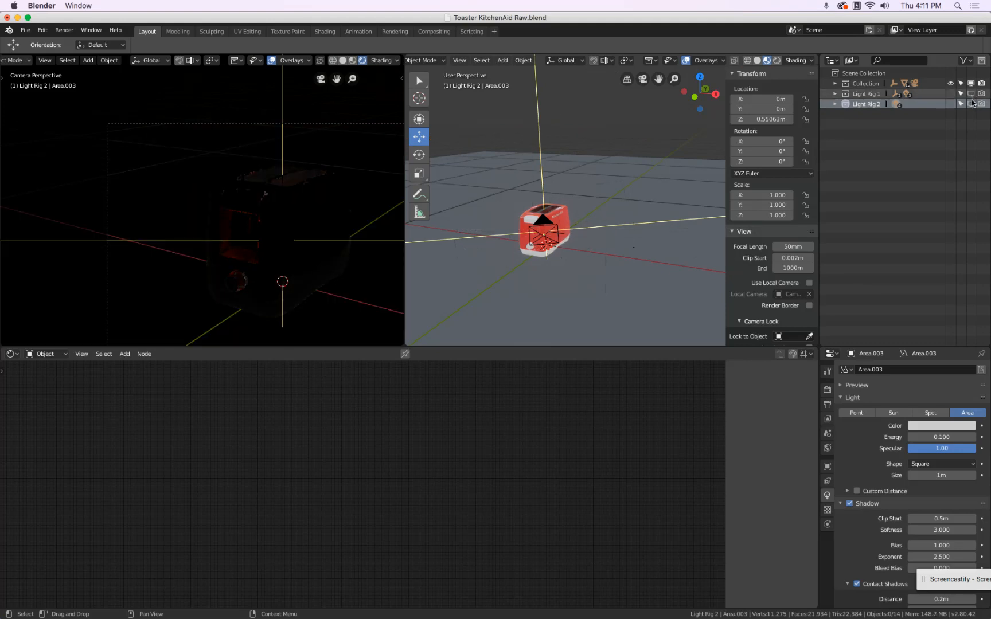
{"action": "left_click", "coordinate": [971, 104]}
{"action": "left_click", "coordinate": [971, 104]}
{"action": "left_click", "coordinate": [971, 94]}
{"action": "left_click", "coordinate": [972, 94]}
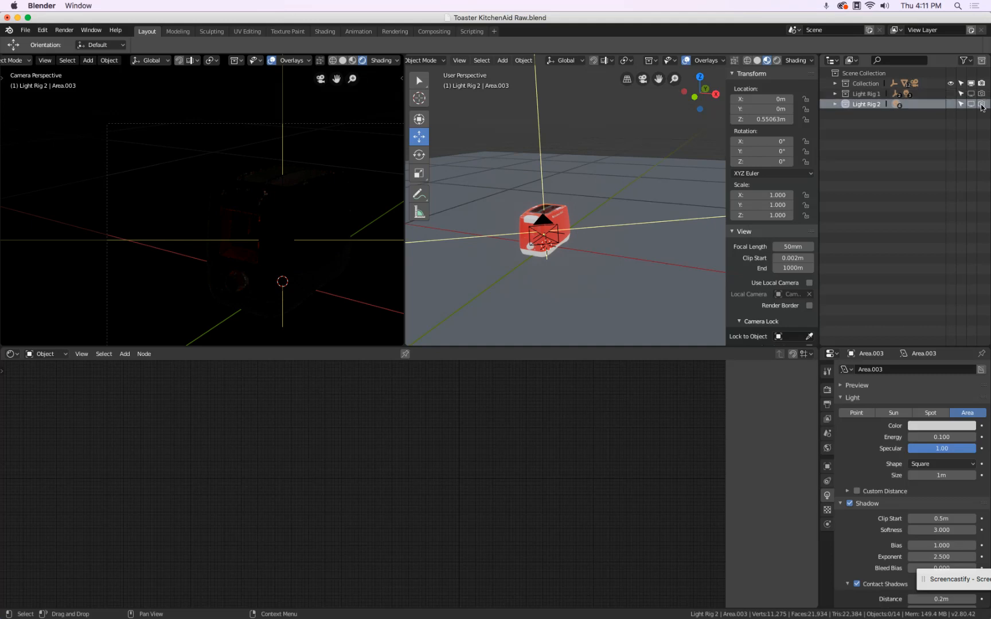
Enable only Light Rig 2 in the viewports and renders, and render the toaster image in Slot 1.
{"action": "left_click", "coordinate": [971, 105]}
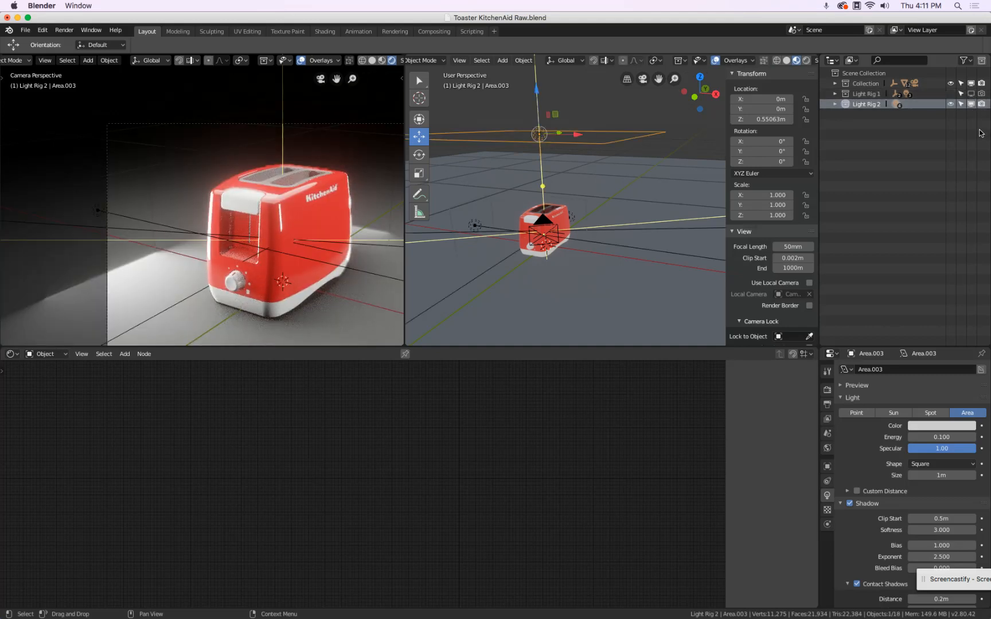
{"action": "left_click", "coordinate": [64, 30]}
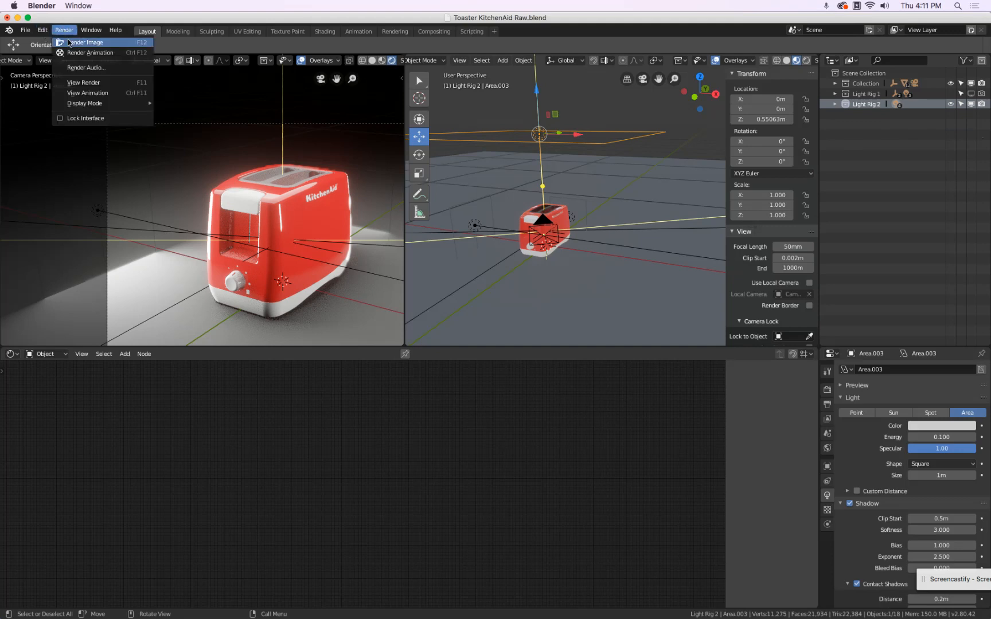
{"action": "left_click", "coordinate": [80, 42]}
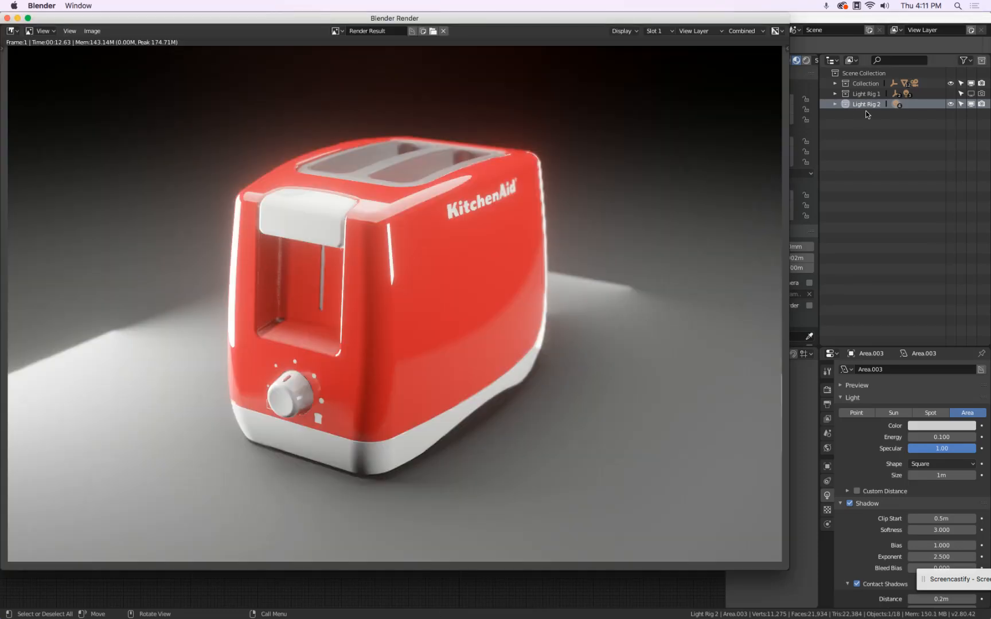
Choose render Slot 2, disable Light Rig 2, enable Light Rig 1 for viewports and renders, and render the image.
{"action": "left_click", "coordinate": [654, 31]}
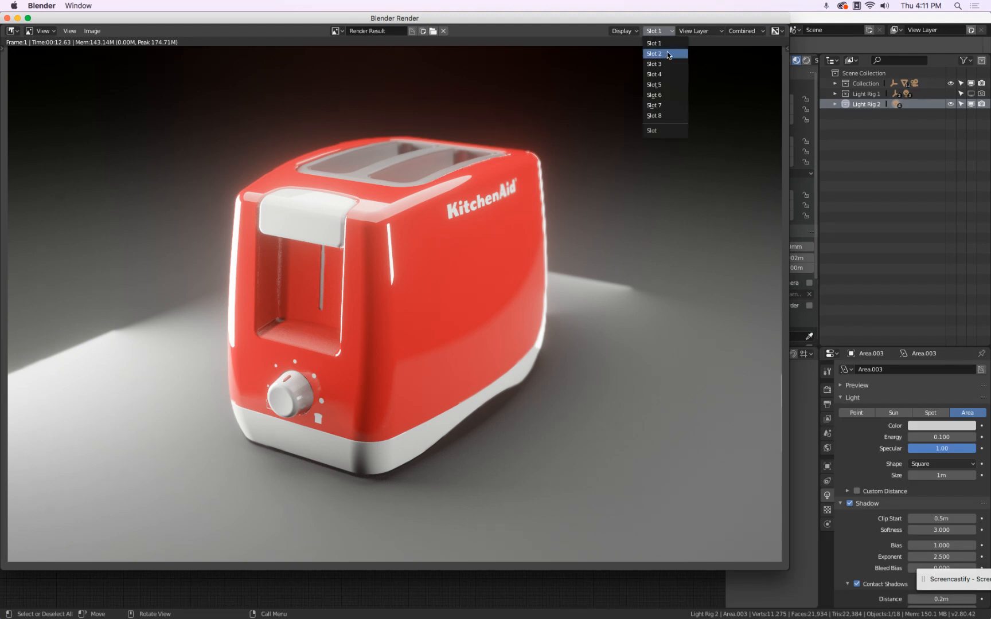
{"action": "left_click", "coordinate": [667, 54]}
{"action": "left_click", "coordinate": [920, 139]}
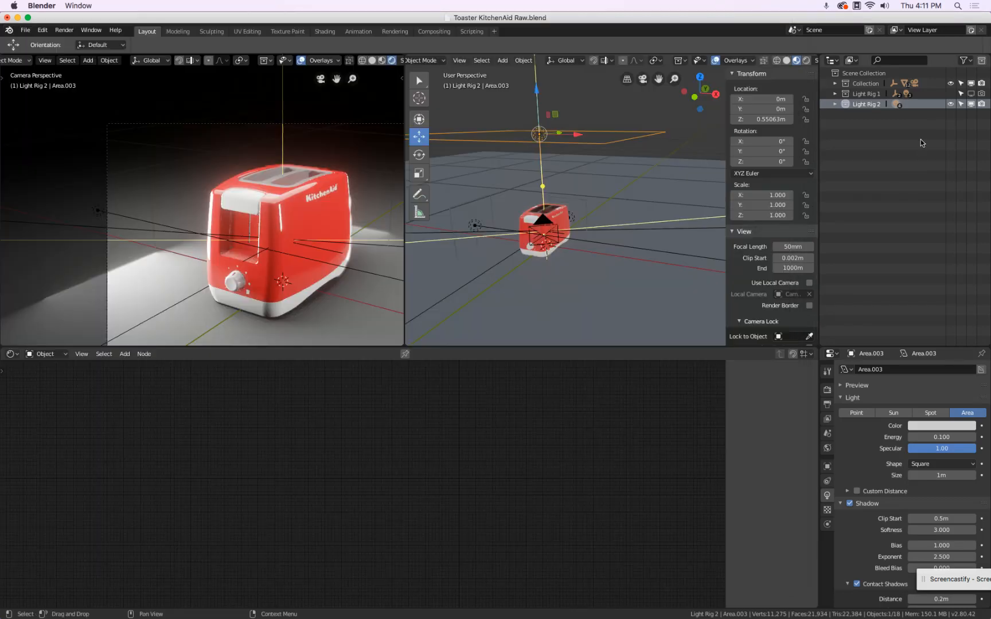
{"action": "left_click", "coordinate": [971, 104]}
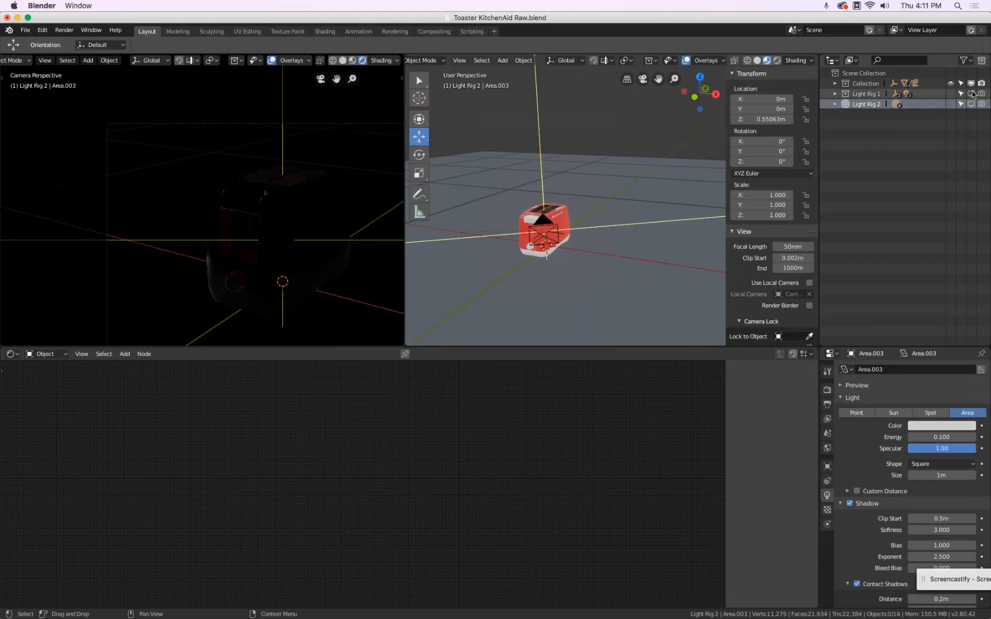
{"action": "left_click", "coordinate": [972, 93]}
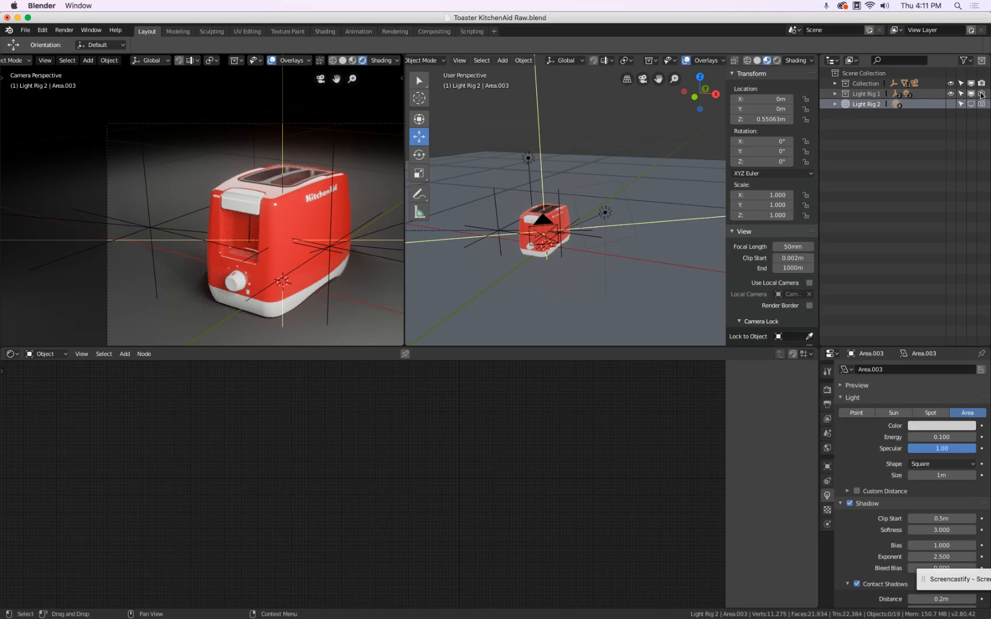
{"action": "left_click", "coordinate": [64, 30]}
{"action": "left_click", "coordinate": [66, 40]}
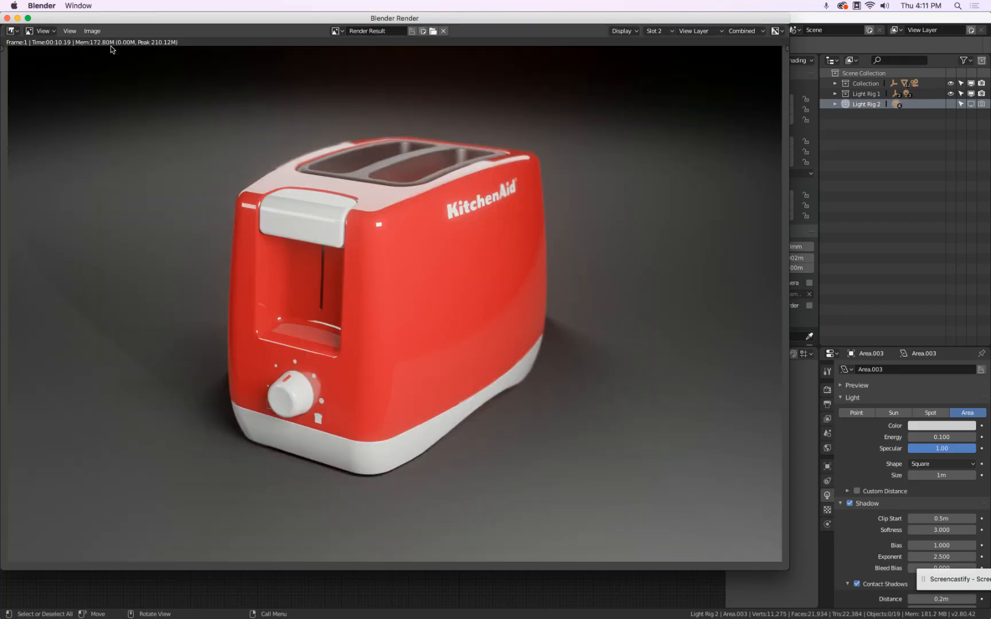
Switch the render result back and forth between Slot 1 and Slot 2 to compare the two light rigs.
{"action": "left_click", "coordinate": [655, 31]}
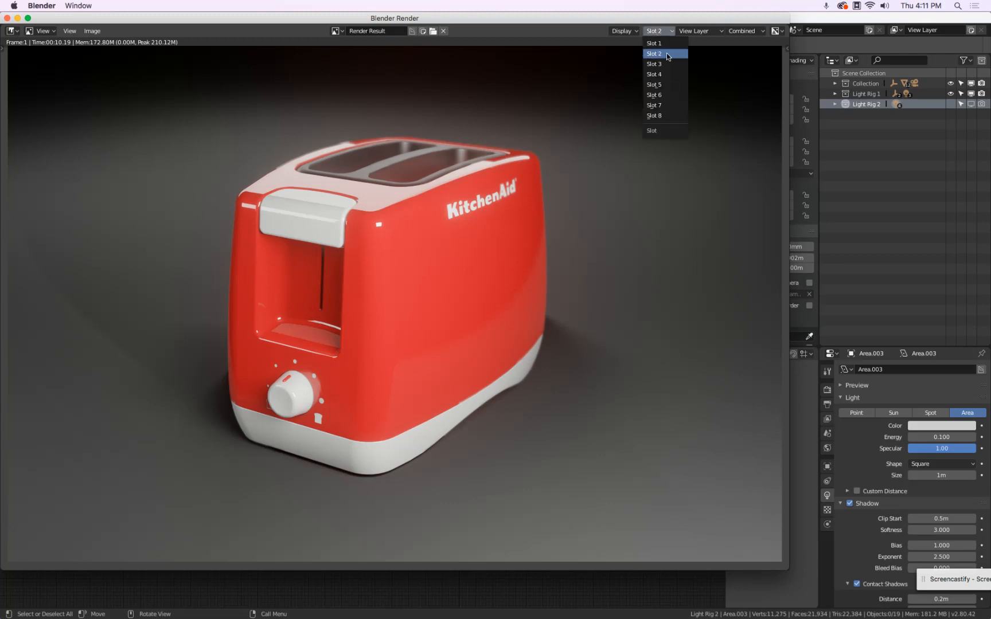
{"action": "left_click", "coordinate": [666, 53]}
{"action": "left_click", "coordinate": [658, 33]}
{"action": "left_click", "coordinate": [659, 44]}
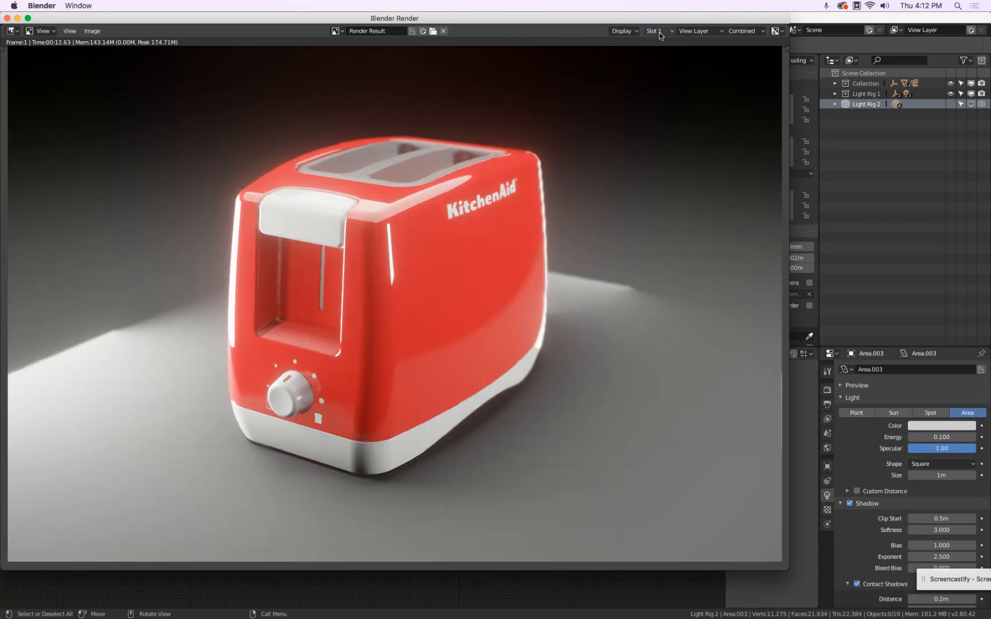
{"action": "left_click", "coordinate": [659, 34]}
{"action": "left_click", "coordinate": [660, 54]}
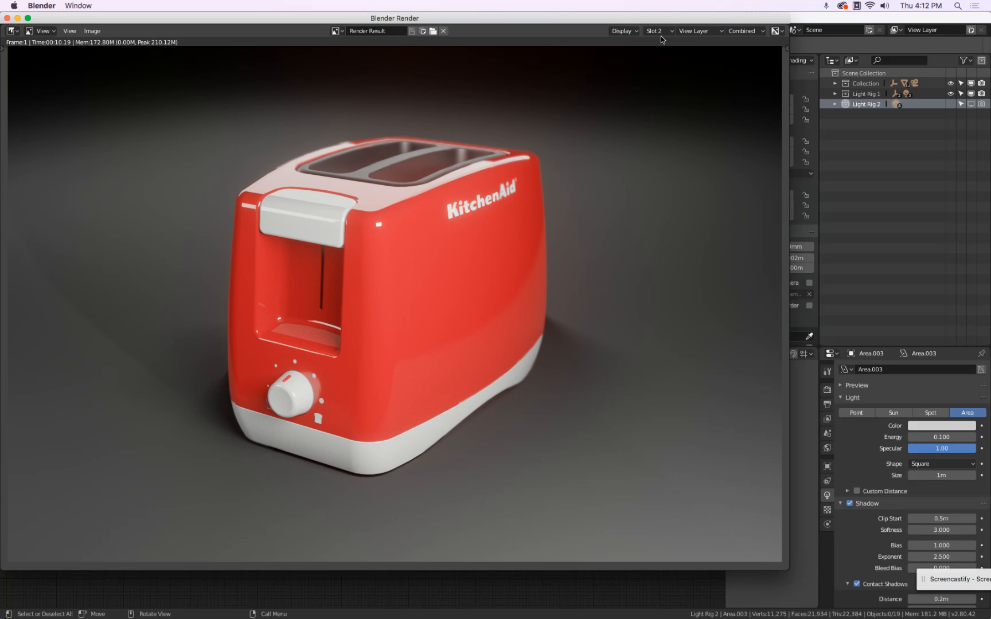
{"action": "left_click", "coordinate": [662, 34]}
{"action": "left_click", "coordinate": [662, 44]}
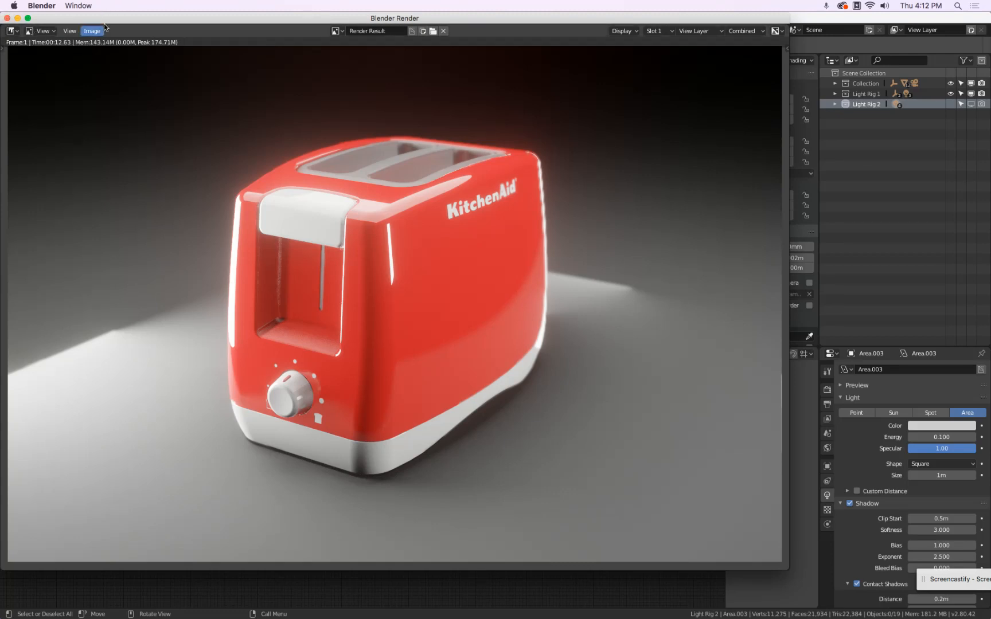
Shift the render window slightly aside and switch the displayed result from Slot 1 to Slot 2.
{"action": "mouse_move", "coordinate": [109, 18]}
{"action": "left_mouse_down"}
{"action": "mouse_move", "coordinate": [299, 532]}
{"action": "mouse_move", "coordinate": [298, 467]}
{"action": "mouse_move", "coordinate": [180, 287]}
{"action": "mouse_move", "coordinate": [128, 14]}
{"action": "left_mouse_up"}
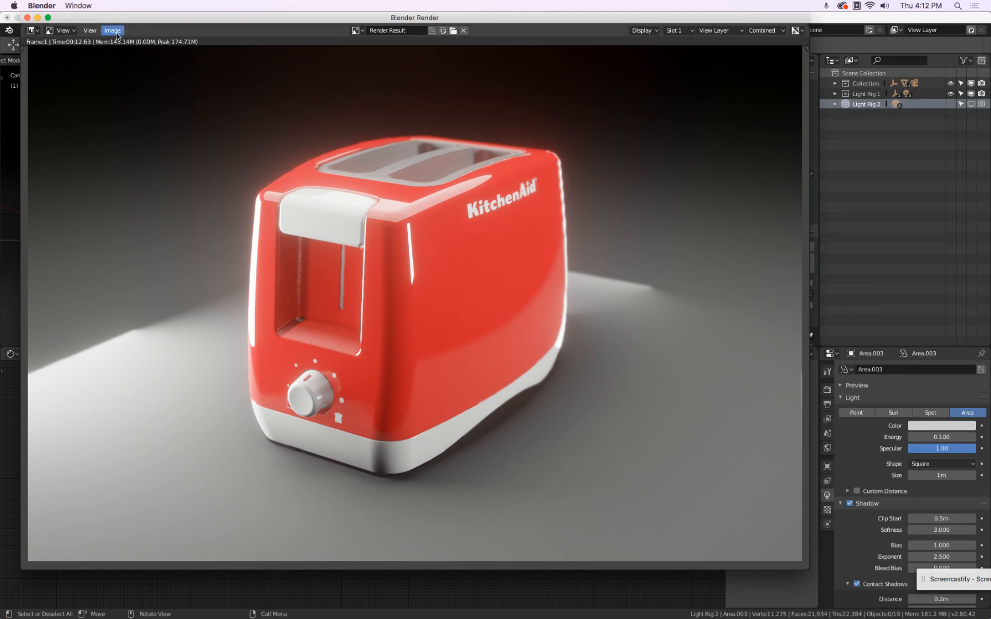
{"action": "left_click", "coordinate": [676, 30]}
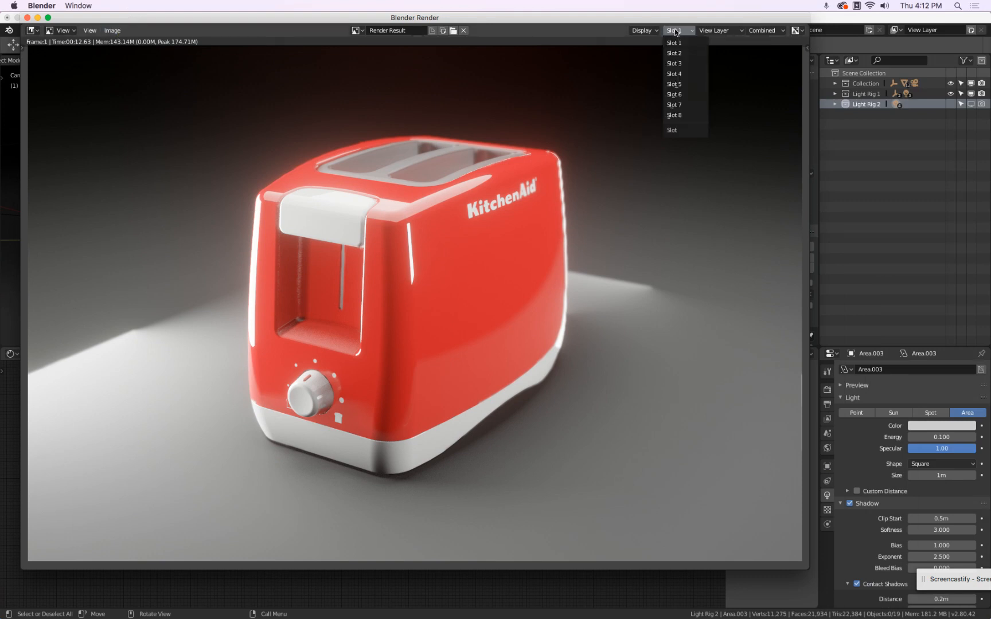
{"action": "left_click", "coordinate": [689, 44]}
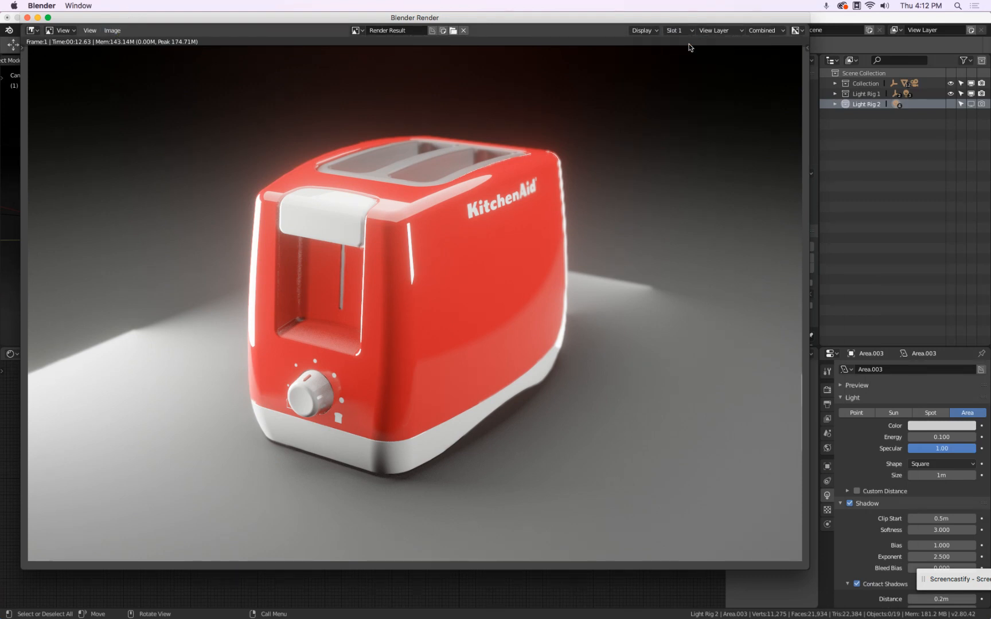
{"action": "left_click", "coordinate": [673, 30]}
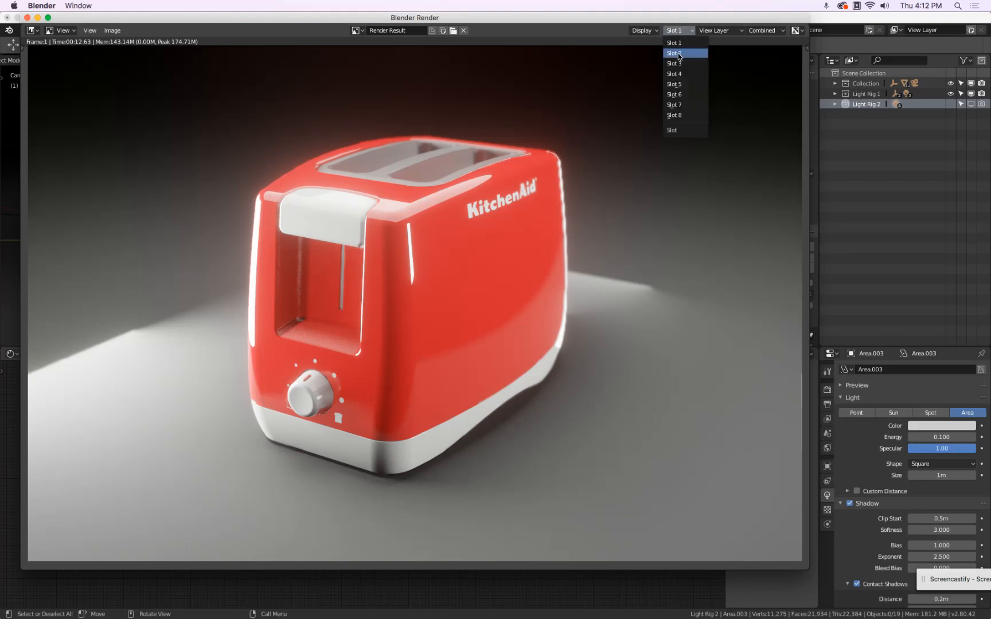
{"action": "left_click", "coordinate": [678, 53]}
{"action": "left_click", "coordinate": [109, 30]}
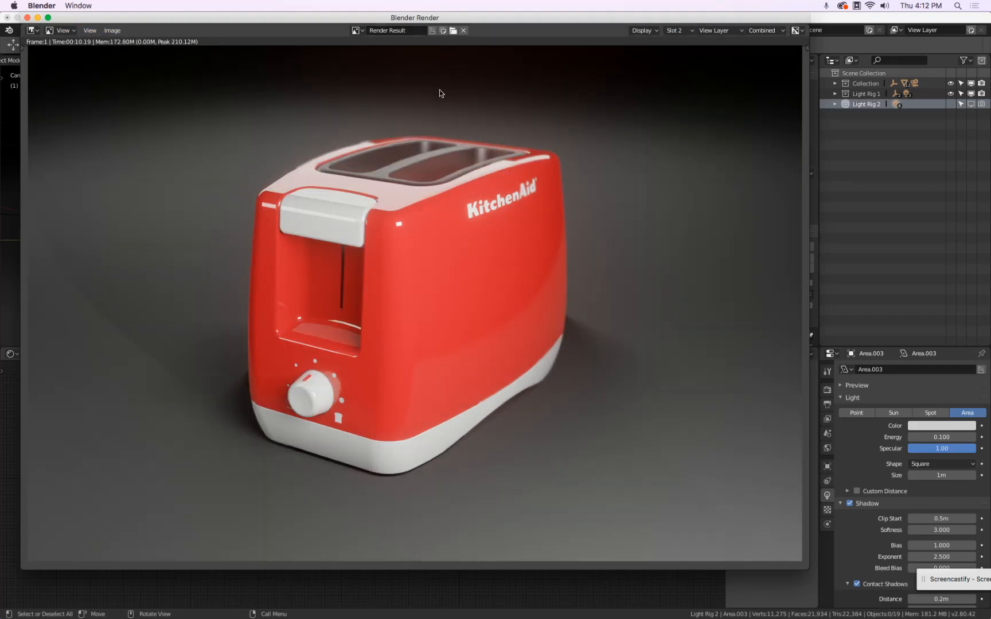
{"action": "left_click", "coordinate": [111, 30]}
{"action": "left_click_drag", "start_coordinate": [945, 579], "coordinate": [662, 438]}
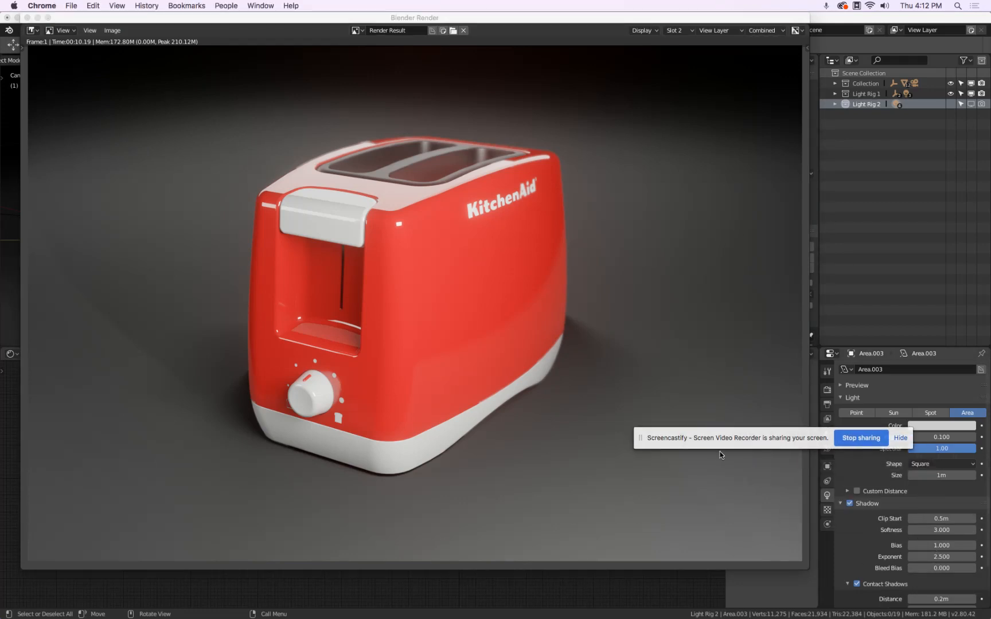